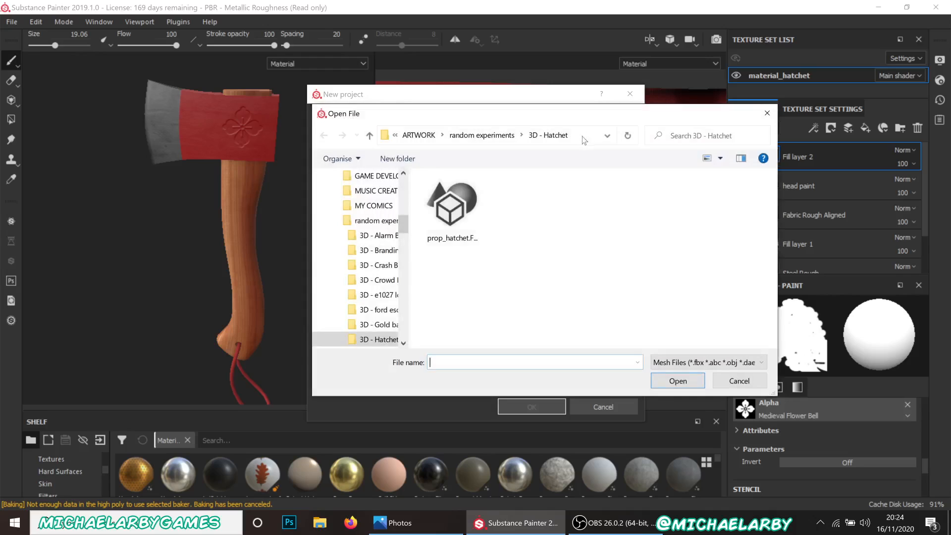
Create a new project from the prop_hatchet.FBX mesh at 2048 document resolution, discarding the changes to the open project
{"action": "double_click", "coordinate": [452, 213]}
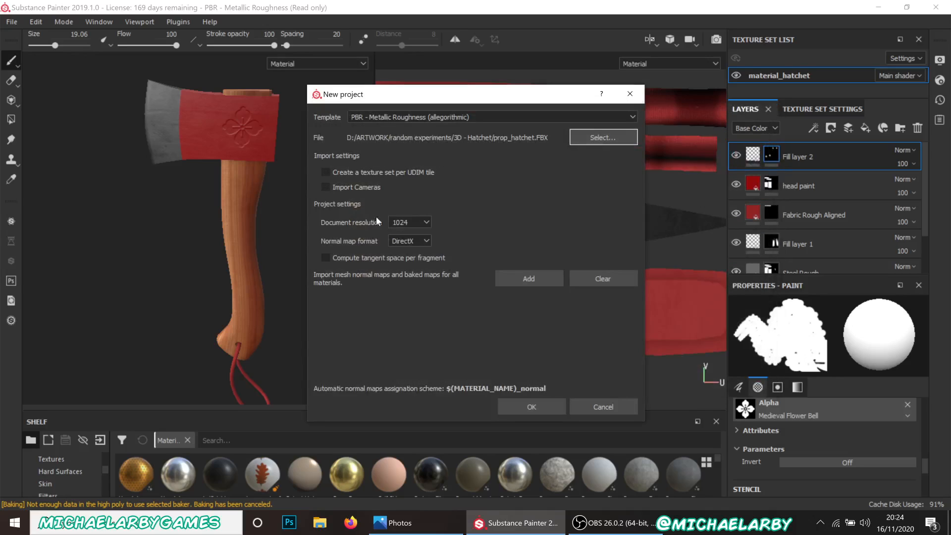
{"action": "left_click", "coordinate": [427, 224]}
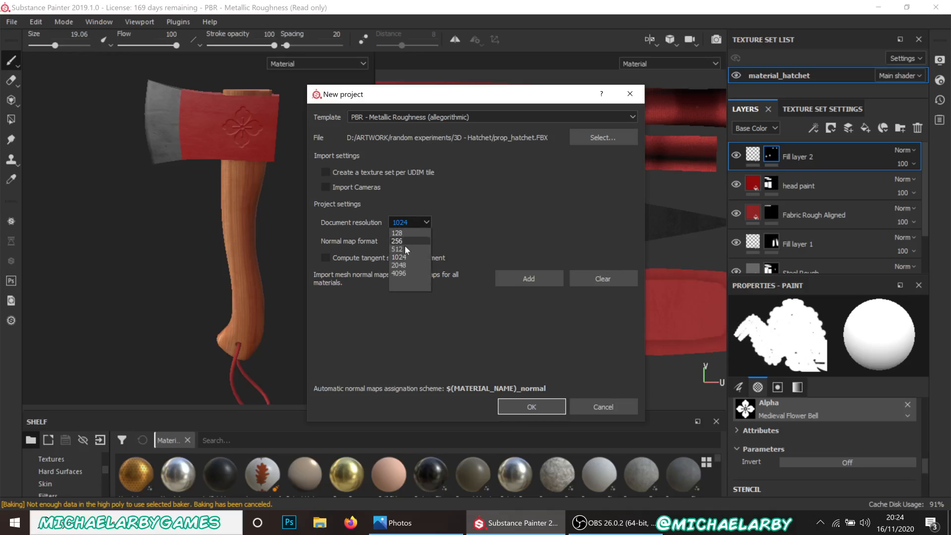
{"action": "left_click", "coordinate": [401, 264]}
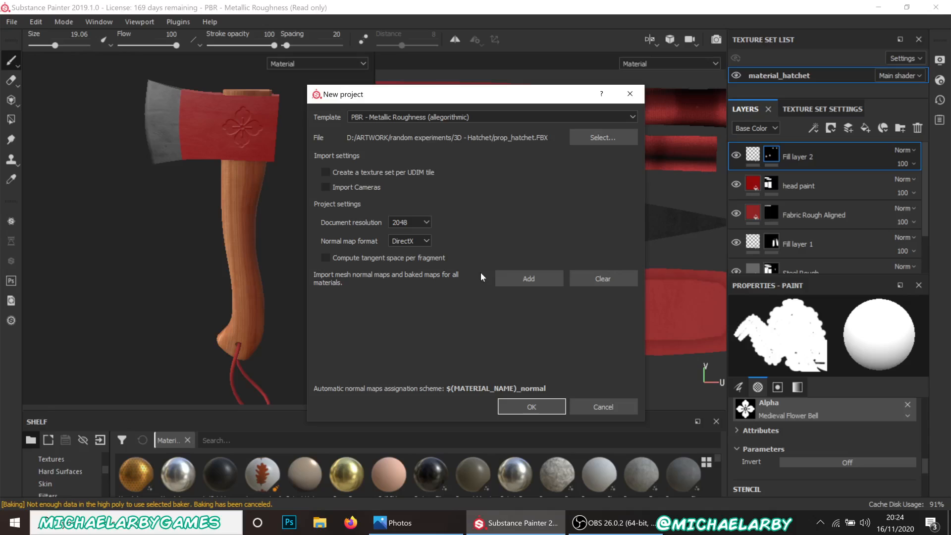
{"action": "left_click", "coordinate": [538, 408]}
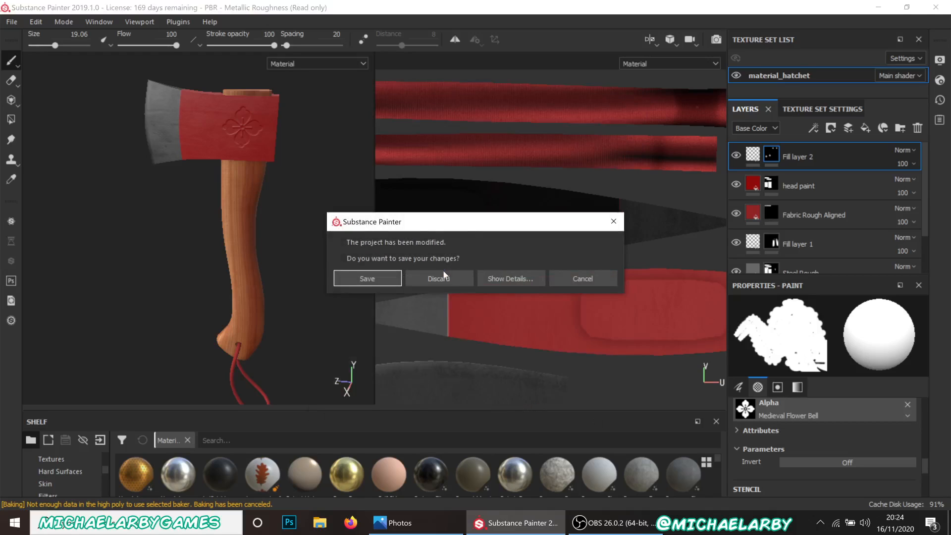
{"action": "left_click", "coordinate": [443, 275]}
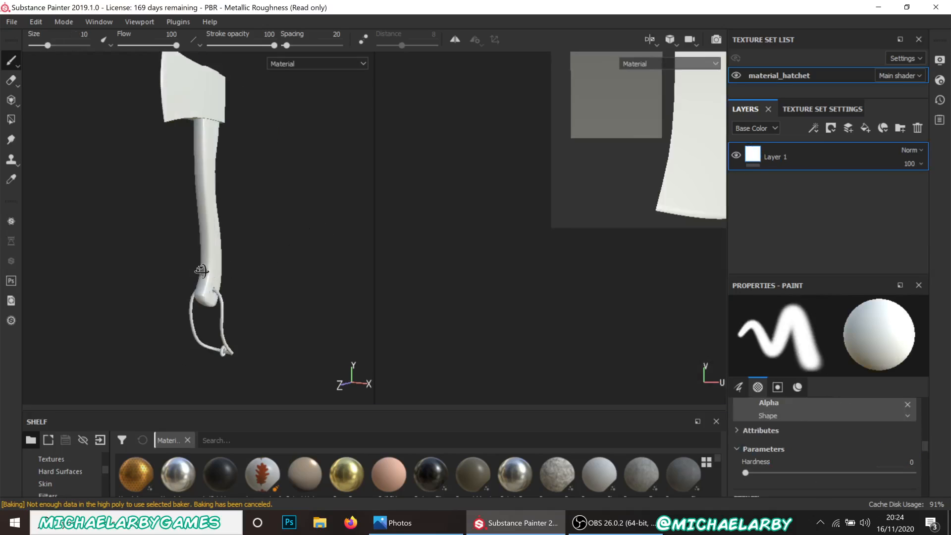
Inspect the imported hatchet model and its complete UV layout
{"action": "mouse_move", "coordinate": [201, 271]}
{"action": "left_mouse_down", "text": "alt"}
{"action": "mouse_move", "coordinate": [140, 285]}
{"action": "mouse_move", "coordinate": [329, 251]}
{"action": "mouse_move", "coordinate": [460, 279]}
{"action": "mouse_move", "coordinate": [374, 314]}
{"action": "mouse_move", "coordinate": [166, 287]}
{"action": "left_mouse_up", "text": "alt"}
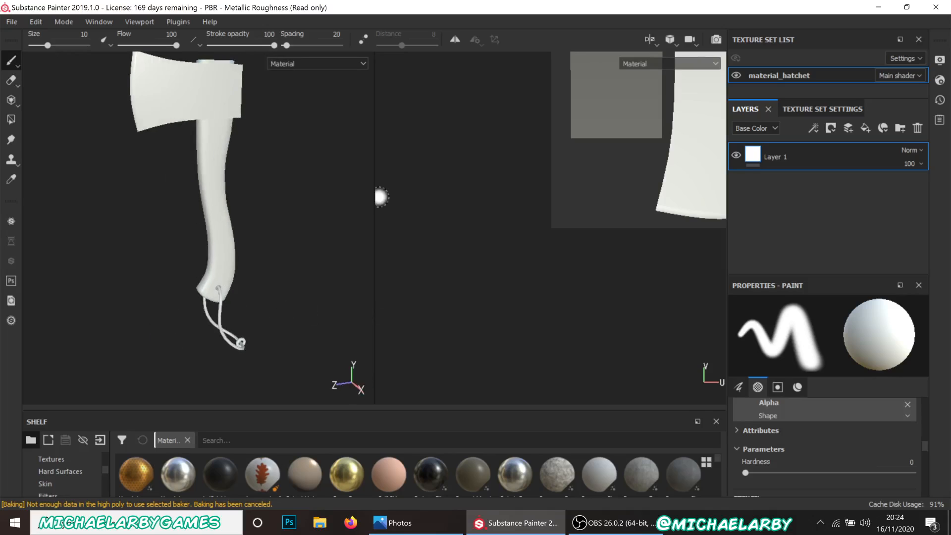
{"action": "middle_click_drag", "start_coordinate": [411, 153], "coordinate": [408, 155], "text": "alt"}
{"action": "middle_click_drag", "start_coordinate": [287, 191], "coordinate": [280, 245], "text": "alt"}
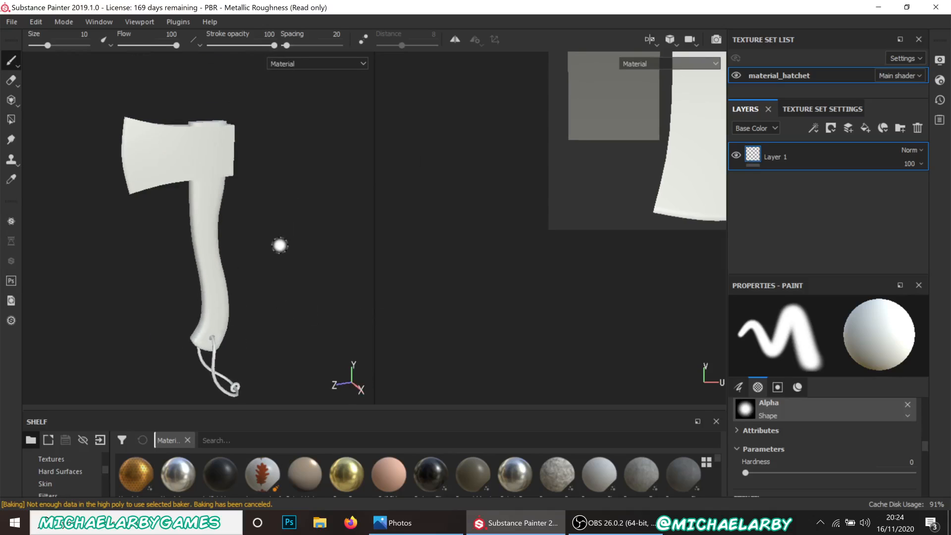
{"action": "scroll", "coordinate": [644, 213], "scroll_direction": "up", "scroll_amount": 3}
{"action": "scroll", "coordinate": [521, 306], "scroll_direction": "down", "scroll_amount": 10}
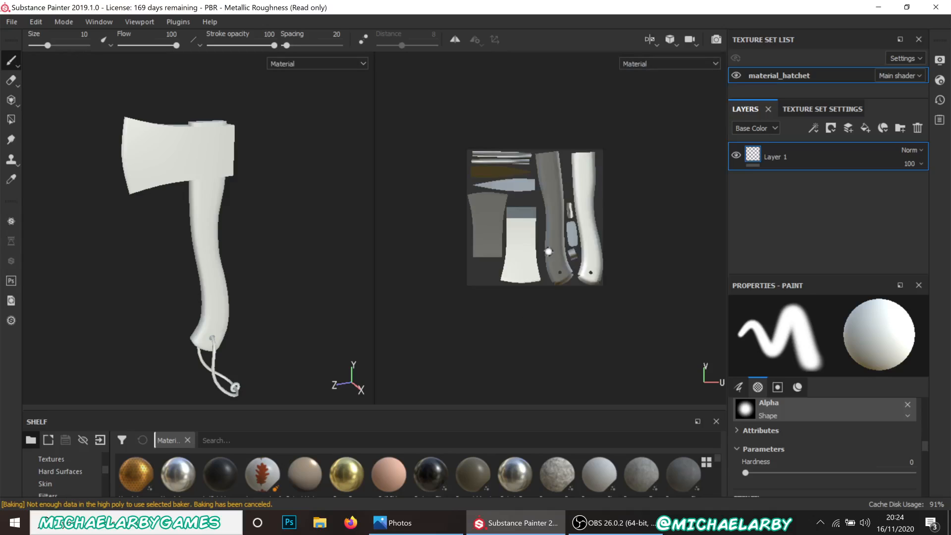
{"action": "scroll", "coordinate": [548, 252], "scroll_direction": "up", "scroll_amount": 4}
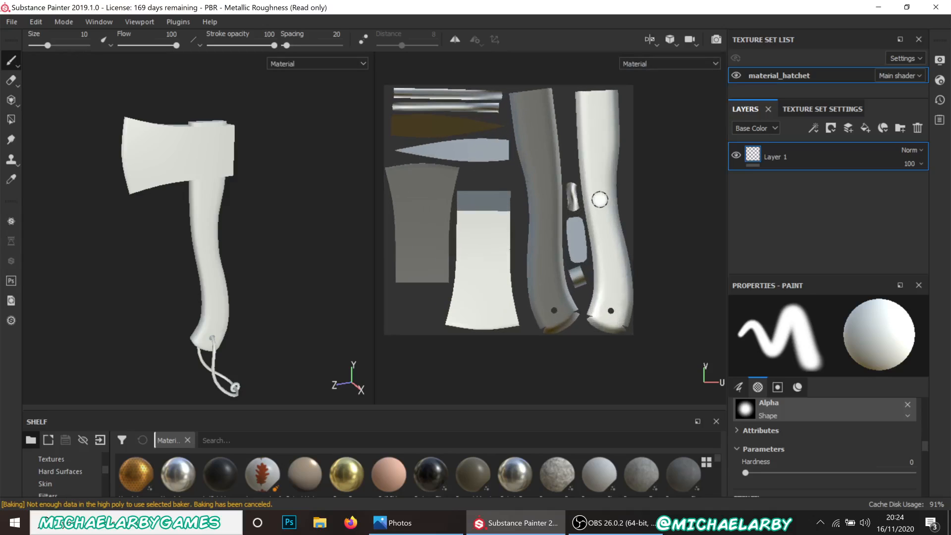
Bake all mesh maps for the material_hatchet texture set
{"action": "left_click", "coordinate": [849, 109]}
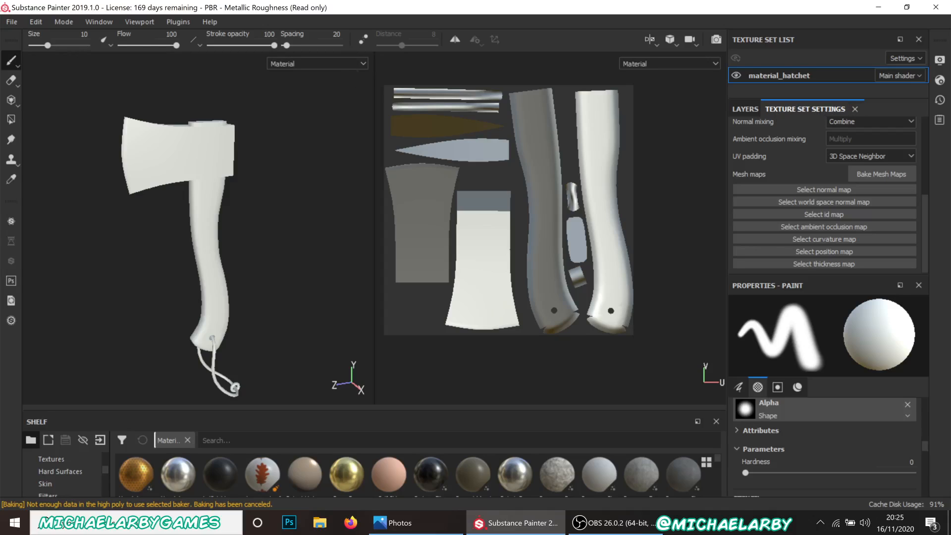
{"action": "left_click", "coordinate": [108, 23]}
{"action": "mouse_move", "coordinate": [103, 35]}
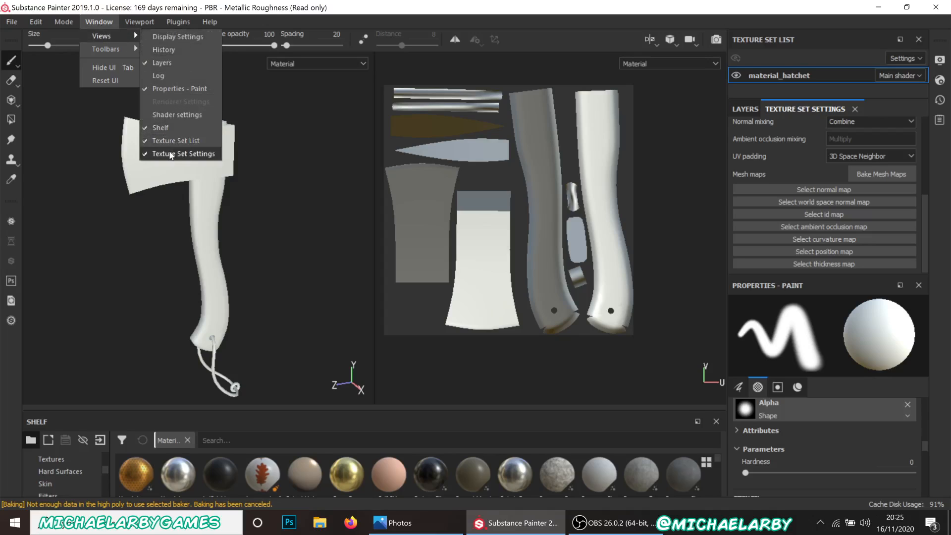
{"action": "left_click", "coordinate": [369, 3]}
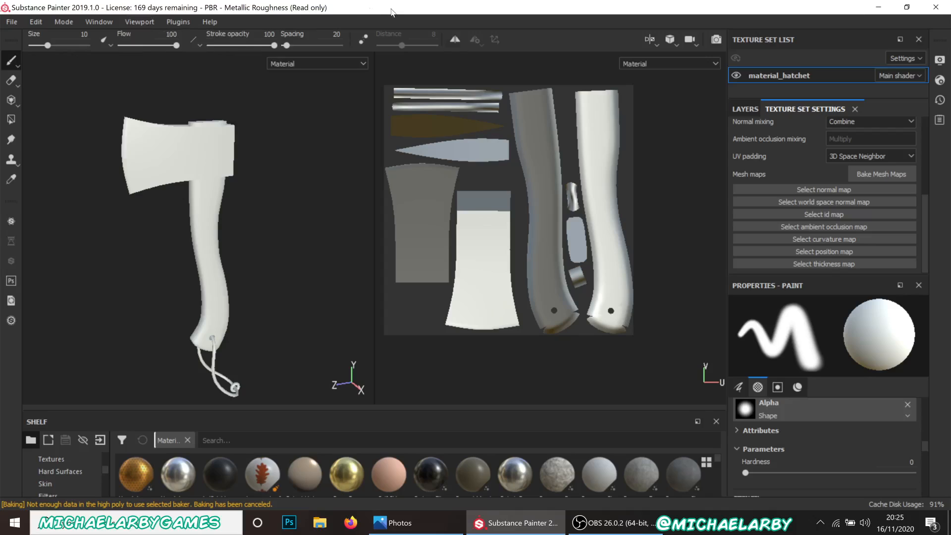
{"action": "scroll", "coordinate": [801, 136], "scroll_direction": "up", "scroll_amount": 5}
{"action": "scroll", "coordinate": [802, 135], "scroll_direction": "down", "scroll_amount": 5}
{"action": "left_click", "coordinate": [874, 176]}
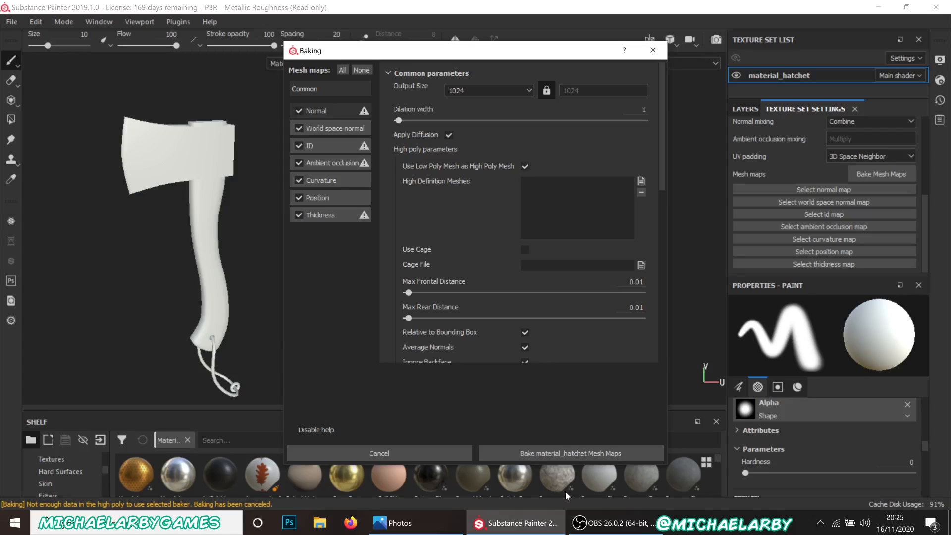
{"action": "left_click", "coordinate": [569, 454]}
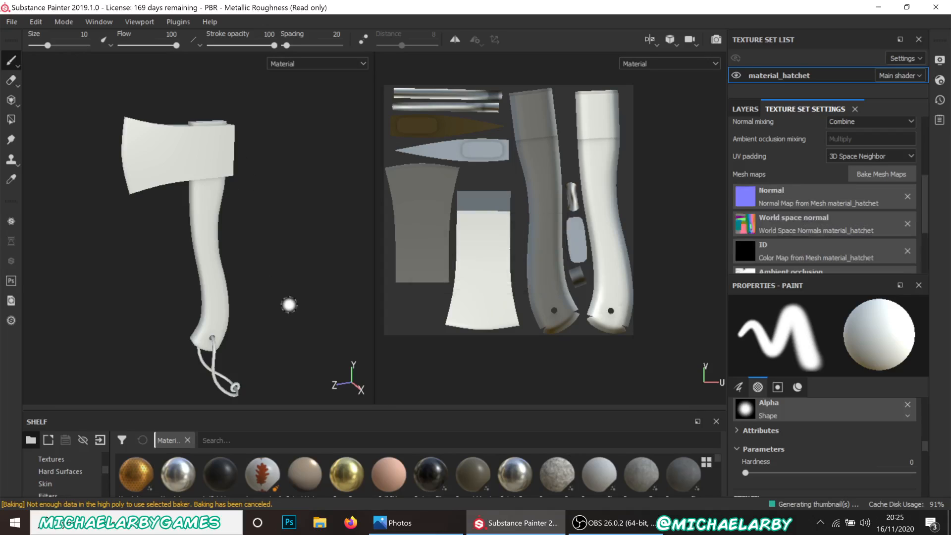
Search the shelf materials for "steel" and apply Steel Rough to the hatchet as a new fill layer
{"action": "scroll", "coordinate": [799, 222], "scroll_direction": "up", "scroll_amount": 5}
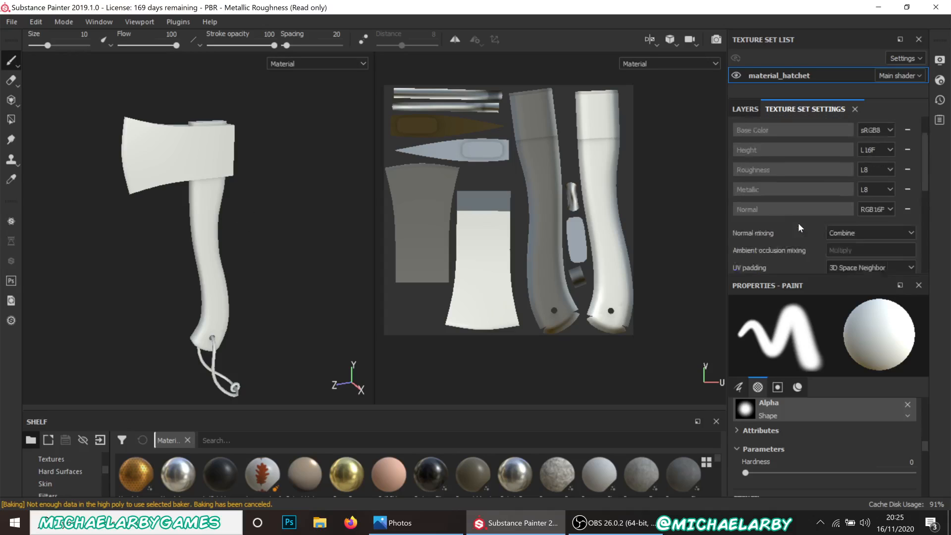
{"action": "left_click", "coordinate": [754, 108]}
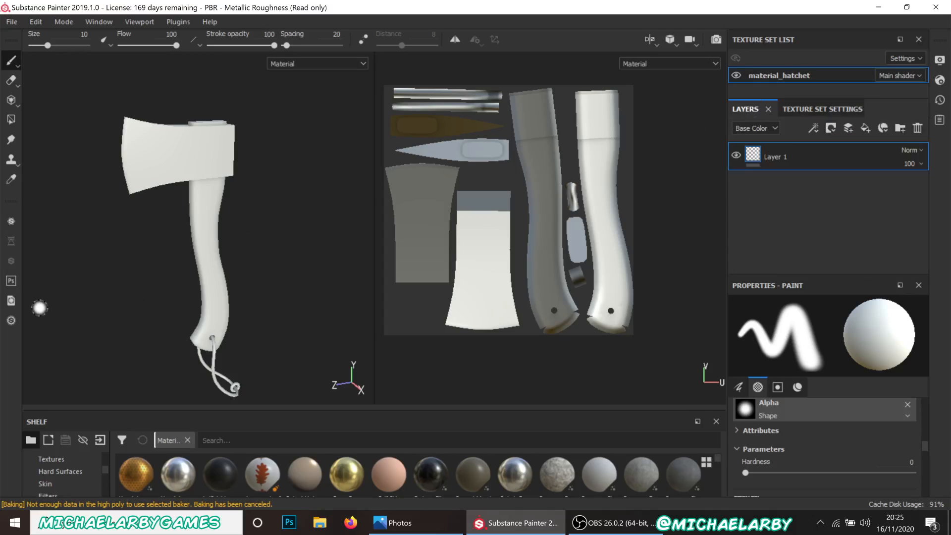
{"action": "scroll", "coordinate": [123, 244], "scroll_direction": "up", "scroll_amount": 1}
{"action": "scroll", "coordinate": [134, 223], "scroll_direction": "up", "scroll_amount": 2}
{"action": "scroll", "coordinate": [149, 201], "scroll_direction": "down", "scroll_amount": 1}
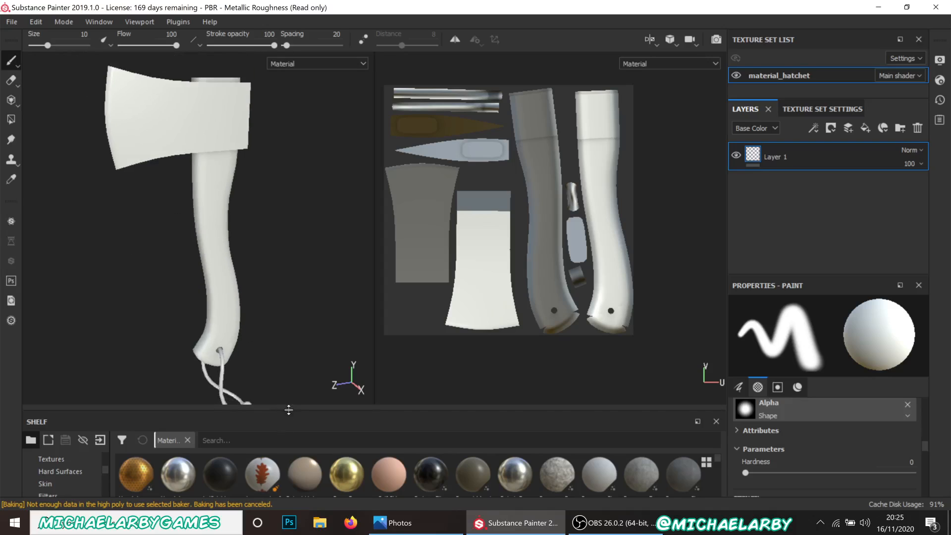
{"action": "left_click_drag", "start_coordinate": [287, 408], "coordinate": [295, 341]}
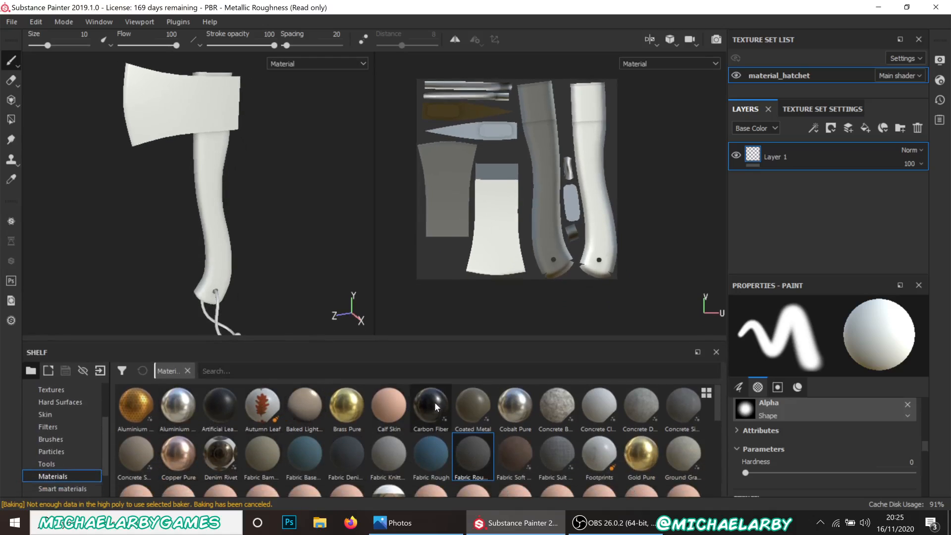
{"action": "left_click", "coordinate": [203, 371]}
{"action": "type", "text": "steel"}
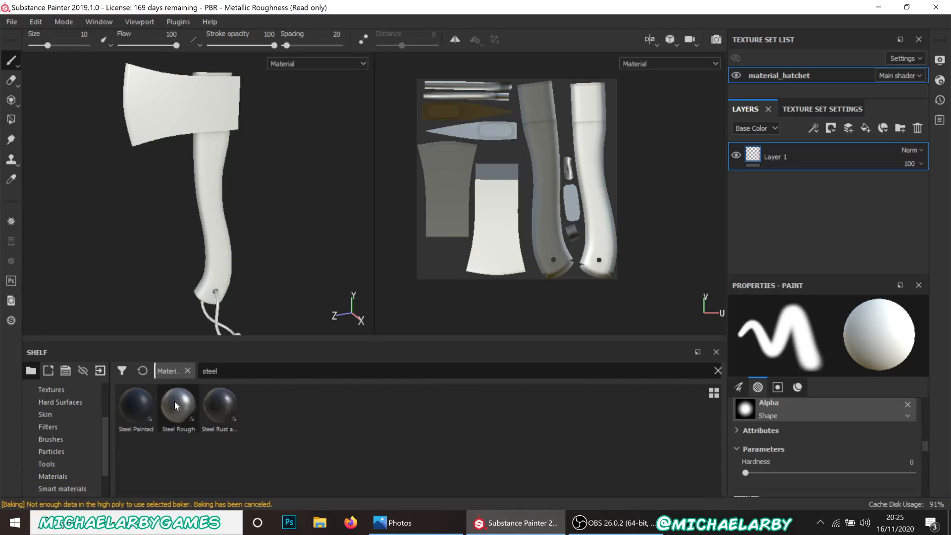
{"action": "left_click_drag", "start_coordinate": [175, 401], "coordinate": [179, 115]}
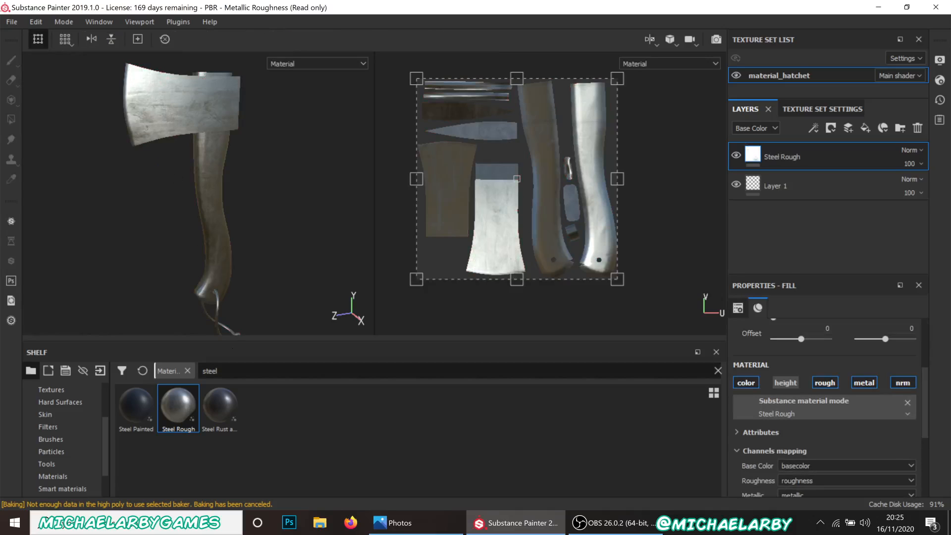
Search the shelf materials for "wood" and apply Wood American Cherry to the hatchet as a new fill layer
{"action": "left_click_drag", "start_coordinate": [228, 371], "coordinate": [167, 379]}
{"action": "type", "text": "wood"}
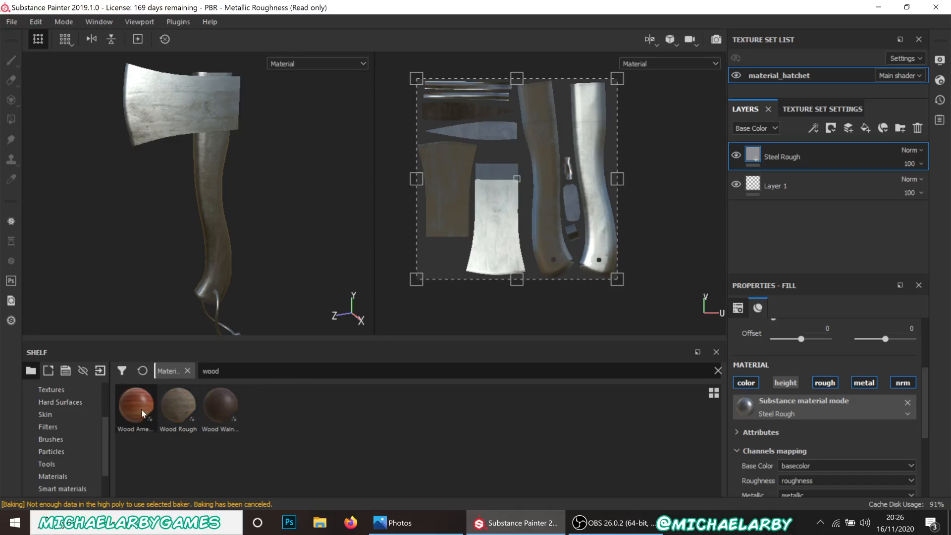
{"action": "left_click_drag", "start_coordinate": [141, 409], "coordinate": [212, 186]}
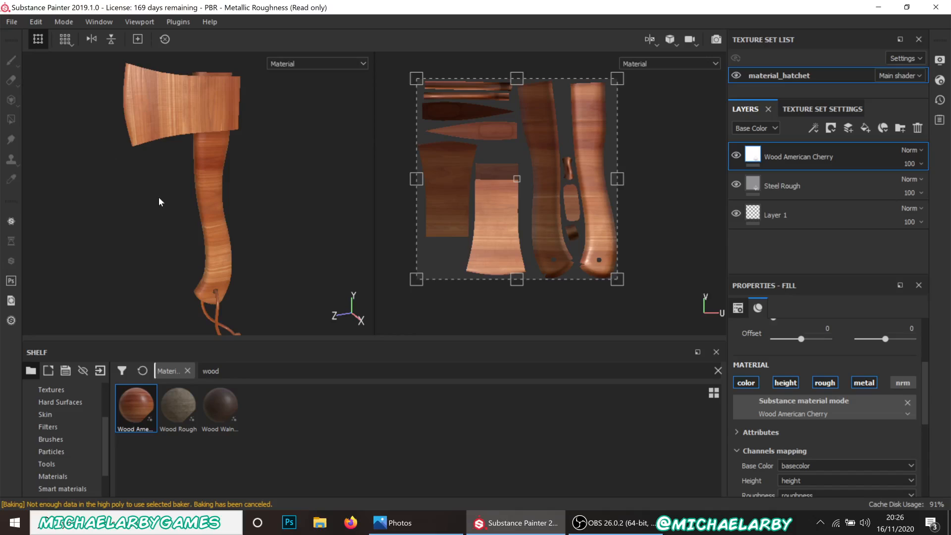
Add black masks to the Steel Rough and Wood American Cherry layers
{"action": "left_click", "coordinate": [776, 182]}
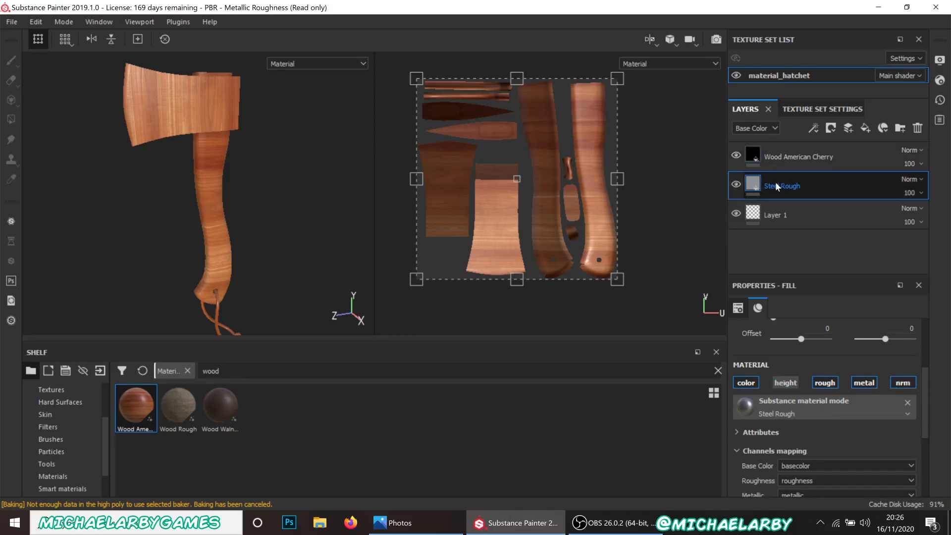
{"action": "left_click", "coordinate": [832, 130]}
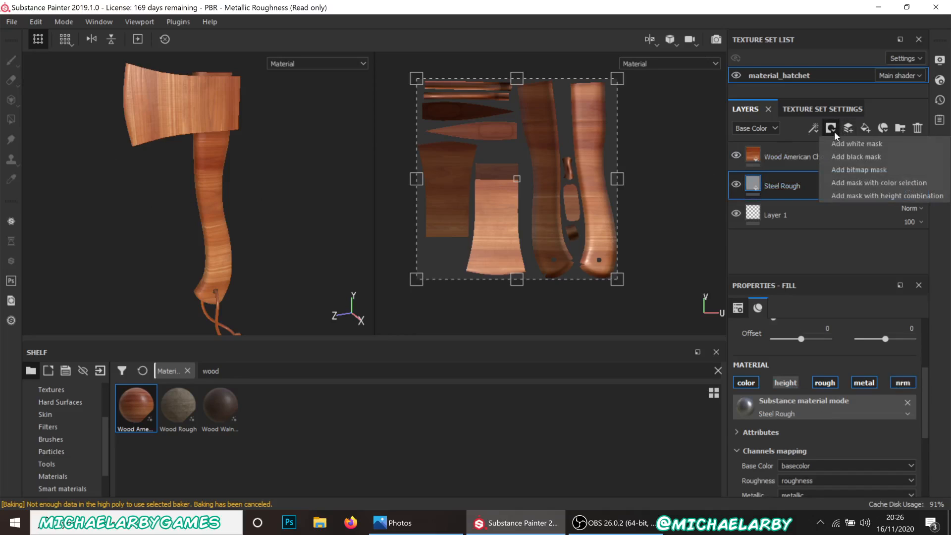
{"action": "left_click", "coordinate": [845, 156]}
{"action": "left_click", "coordinate": [785, 156]}
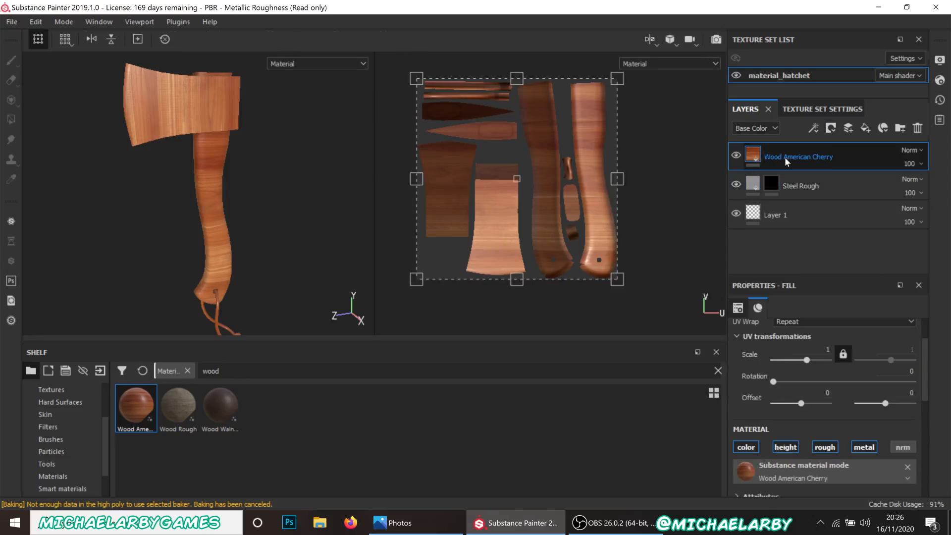
{"action": "left_click", "coordinate": [834, 130]}
{"action": "left_click", "coordinate": [840, 156]}
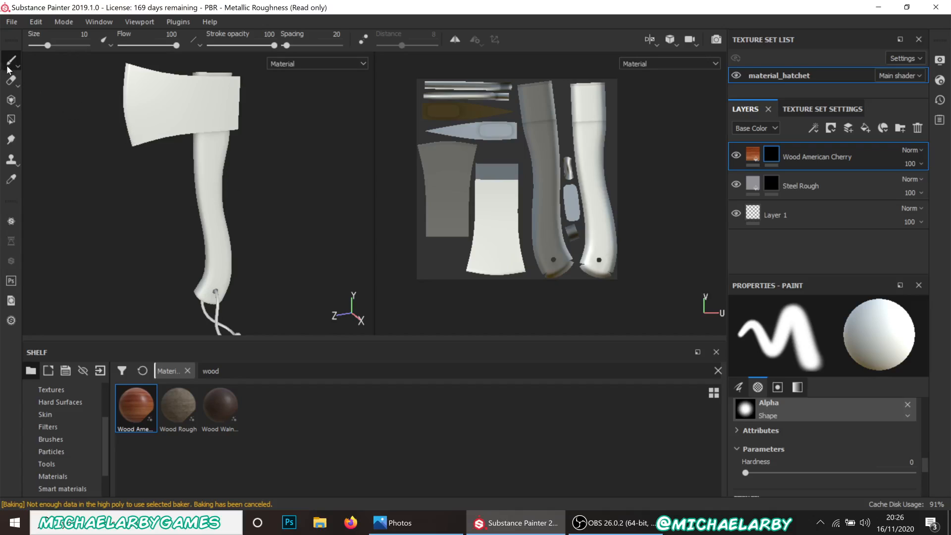
Reveal the Wood American Cherry layer on the whole handle by filling its mask with Polygon Fill in mesh mode
{"action": "left_click", "coordinate": [10, 121]}
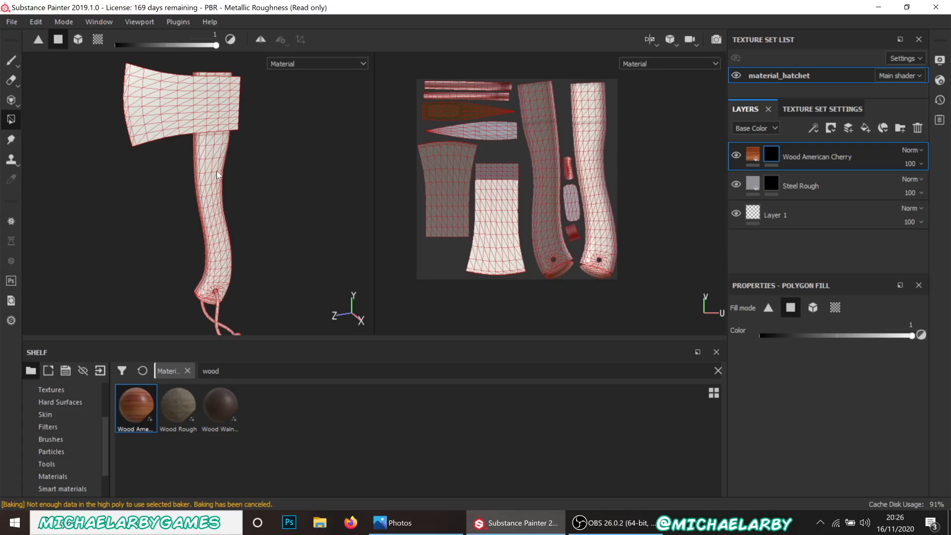
{"action": "left_click_drag", "start_coordinate": [331, 340], "coordinate": [323, 410]}
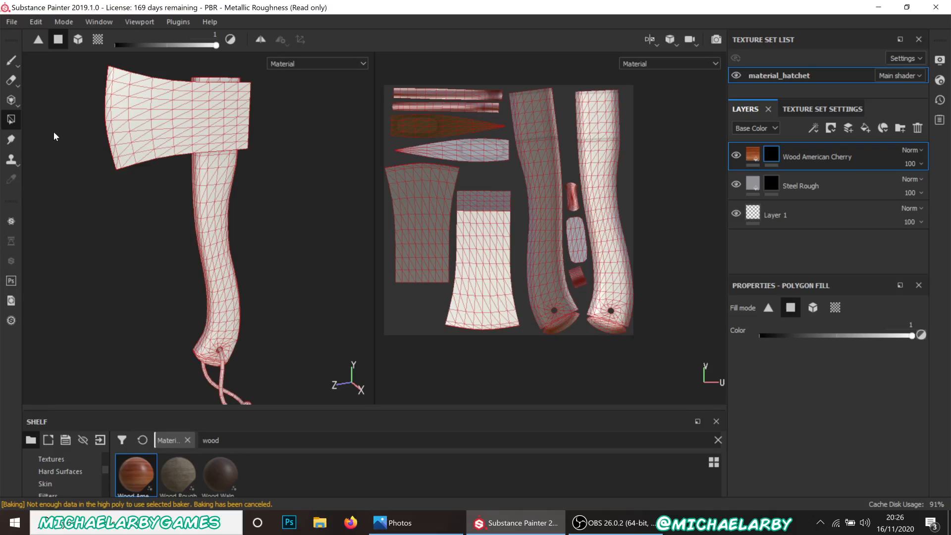
{"action": "left_click", "coordinate": [201, 186]}
{"action": "left_click", "coordinate": [203, 193]}
{"action": "left_click", "coordinate": [204, 191]}
{"action": "left_click", "coordinate": [79, 42]}
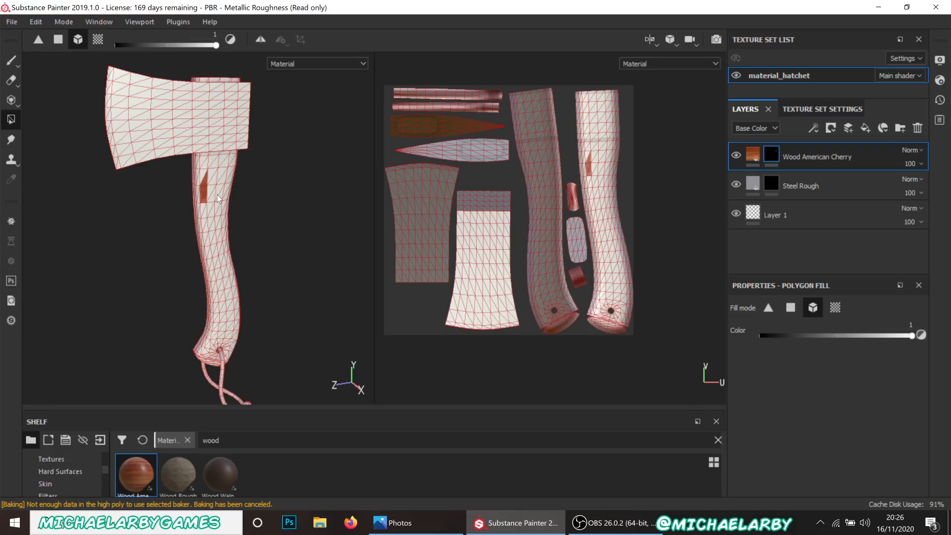
{"action": "left_click", "coordinate": [203, 202]}
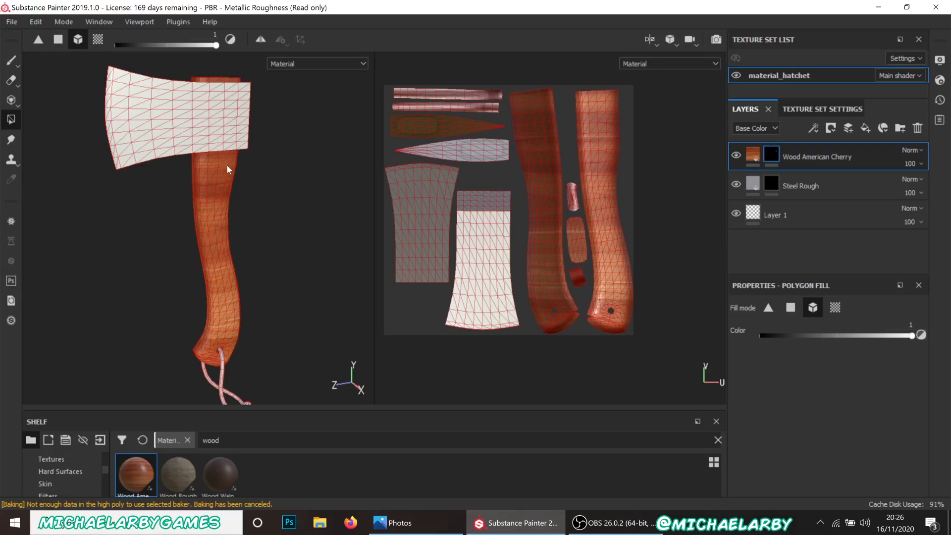
Reveal the Steel Rough layer on the axe head by filling its mask there
{"action": "left_click", "coordinate": [769, 186]}
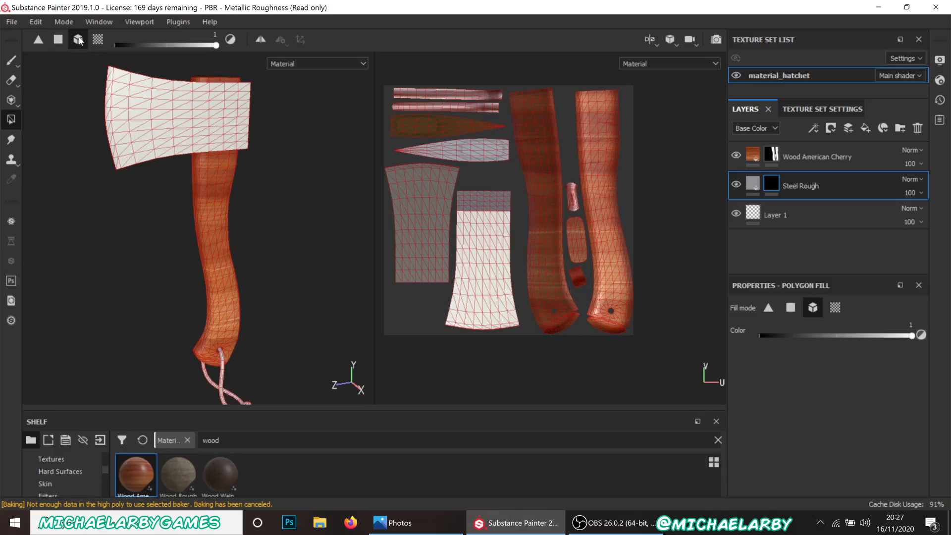
{"action": "left_click", "coordinate": [127, 118]}
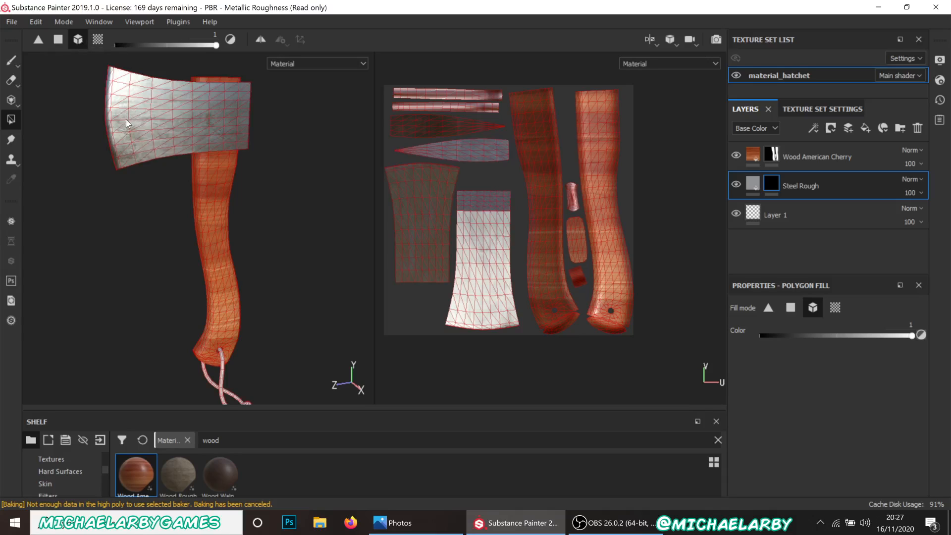
Reveal the Steel Rough layer on the small ring at the end of the cord by filling its mask there
{"action": "scroll", "coordinate": [130, 105], "scroll_direction": "down", "scroll_amount": 3}
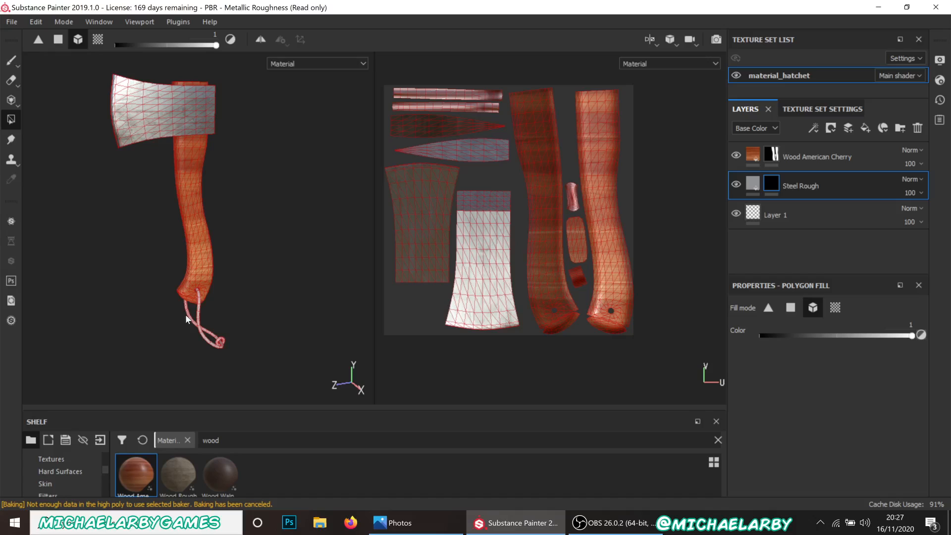
{"action": "scroll", "coordinate": [198, 327], "scroll_direction": "up", "scroll_amount": 2}
{"action": "scroll", "coordinate": [240, 365], "scroll_direction": "up", "scroll_amount": 1}
{"action": "middle_click_drag", "start_coordinate": [194, 276], "coordinate": [163, 156], "text": "alt"}
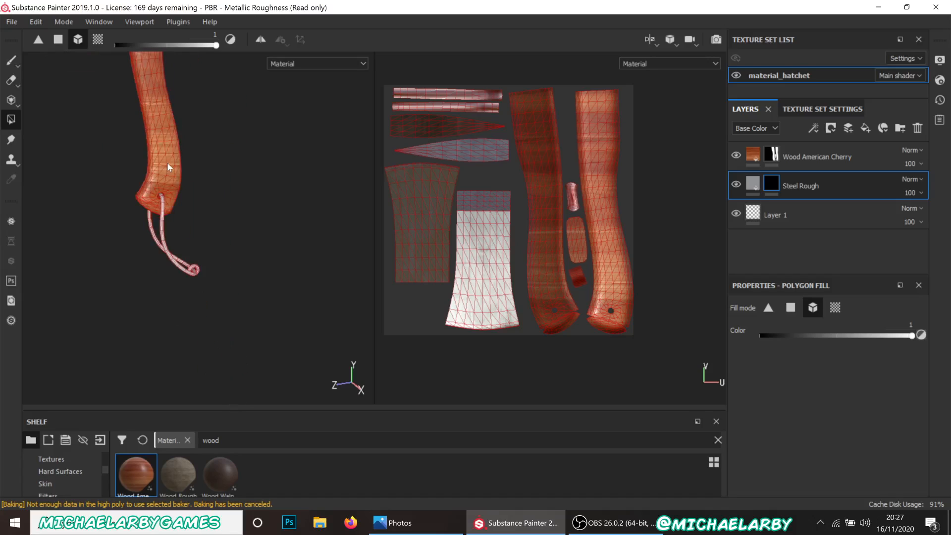
{"action": "scroll", "coordinate": [204, 263], "scroll_direction": "up", "scroll_amount": 4}
{"action": "scroll", "coordinate": [210, 320], "scroll_direction": "up", "scroll_amount": 5}
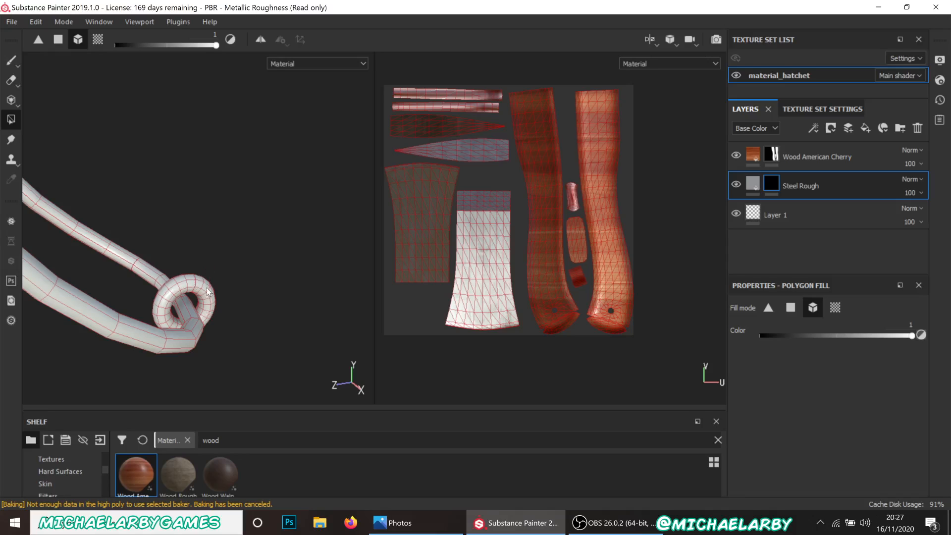
{"action": "left_click", "coordinate": [200, 299]}
{"action": "scroll", "coordinate": [198, 294], "scroll_direction": "down", "scroll_amount": 5}
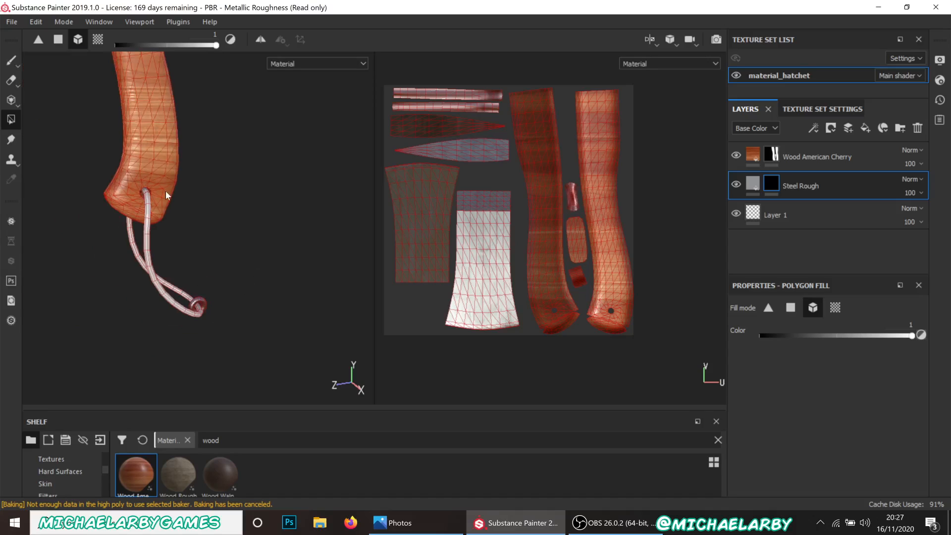
{"action": "middle_click_drag", "start_coordinate": [163, 187], "coordinate": [251, 292]}
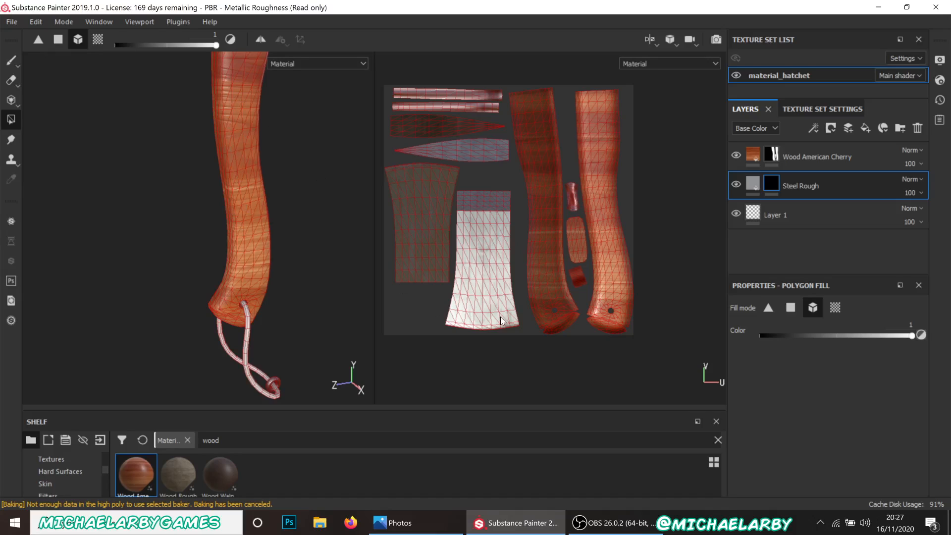
Enlarge the shelf, clear the "wood" search and apply the Fabric Rough Aligned material to the hatchet as a new fill layer
{"action": "scroll", "coordinate": [250, 298], "scroll_direction": "down", "scroll_amount": 3}
{"action": "scroll", "coordinate": [237, 357], "scroll_direction": "up", "scroll_amount": 3}
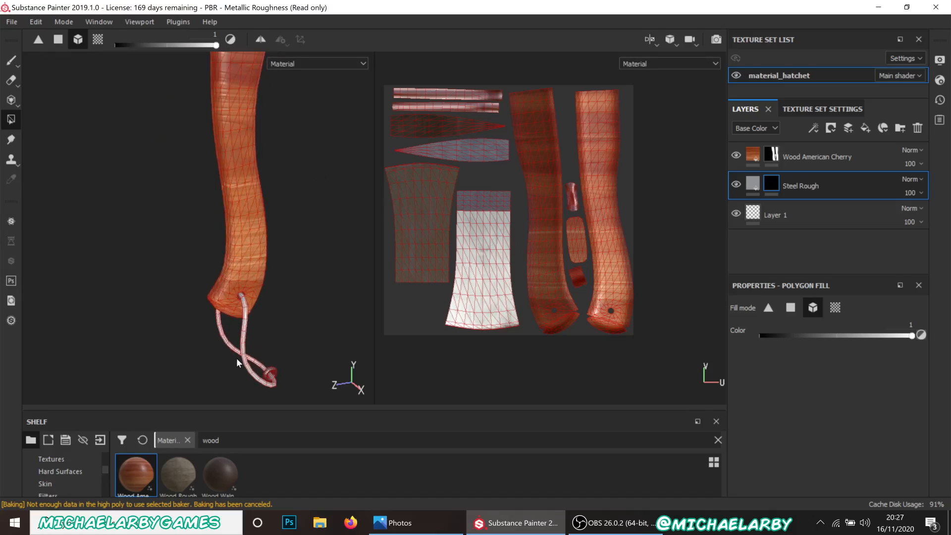
{"action": "scroll", "coordinate": [238, 352], "scroll_direction": "up", "scroll_amount": 3}
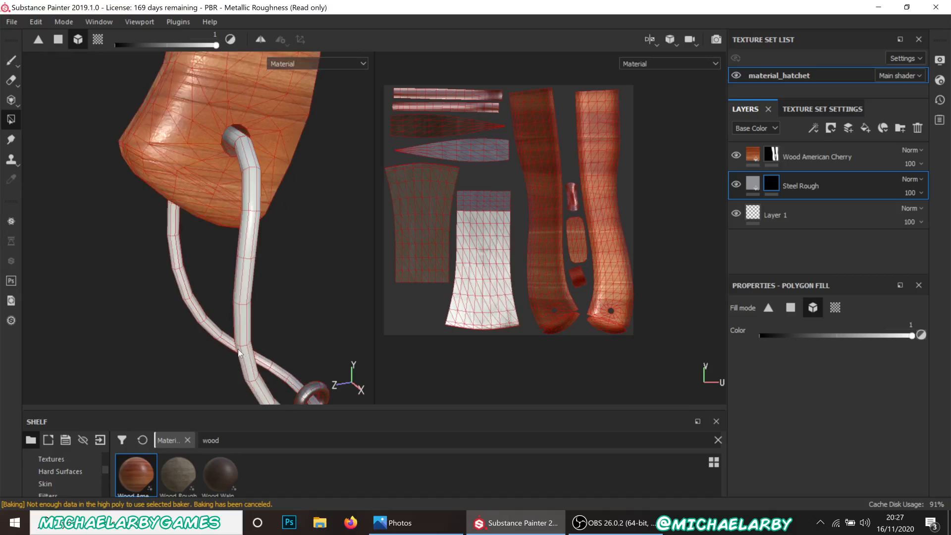
{"action": "left_click", "coordinate": [244, 284]}
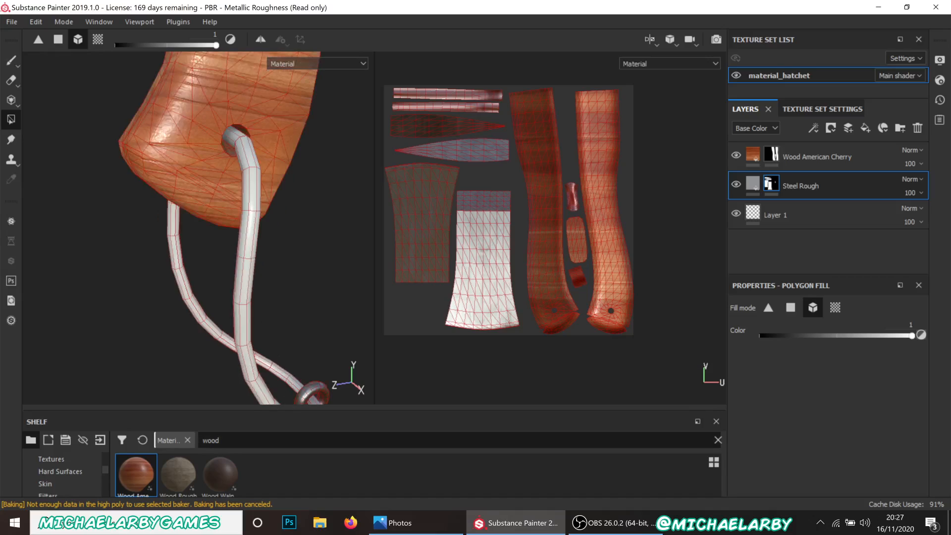
{"action": "left_click_drag", "start_coordinate": [237, 410], "coordinate": [236, 280]}
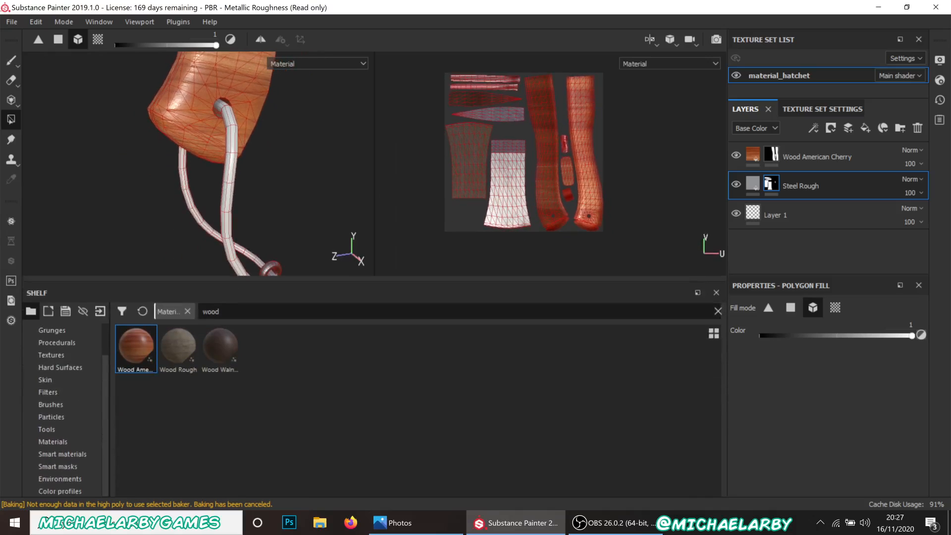
{"action": "left_click_drag", "start_coordinate": [226, 312], "coordinate": [171, 318]}
{"action": "key", "text": "BackSpace"}
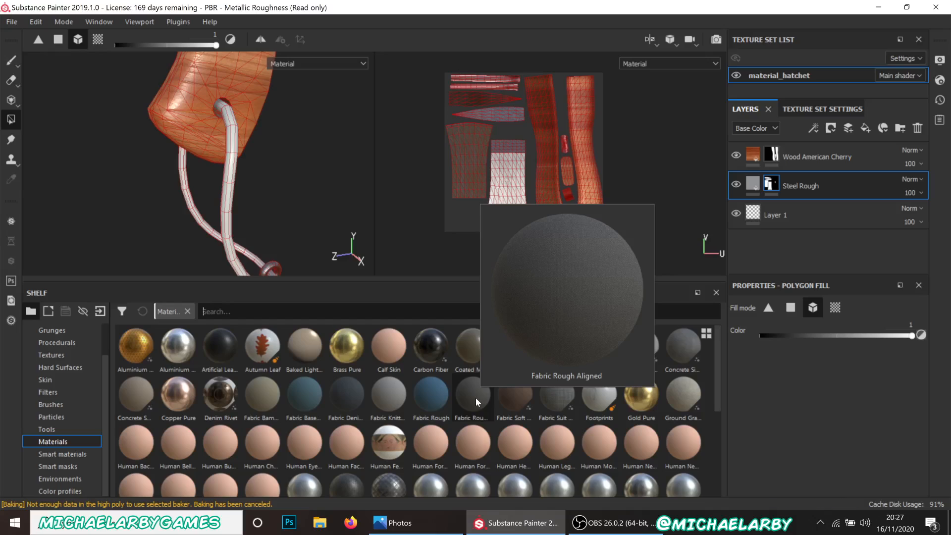
{"action": "left_click_drag", "start_coordinate": [476, 397], "coordinate": [228, 206]}
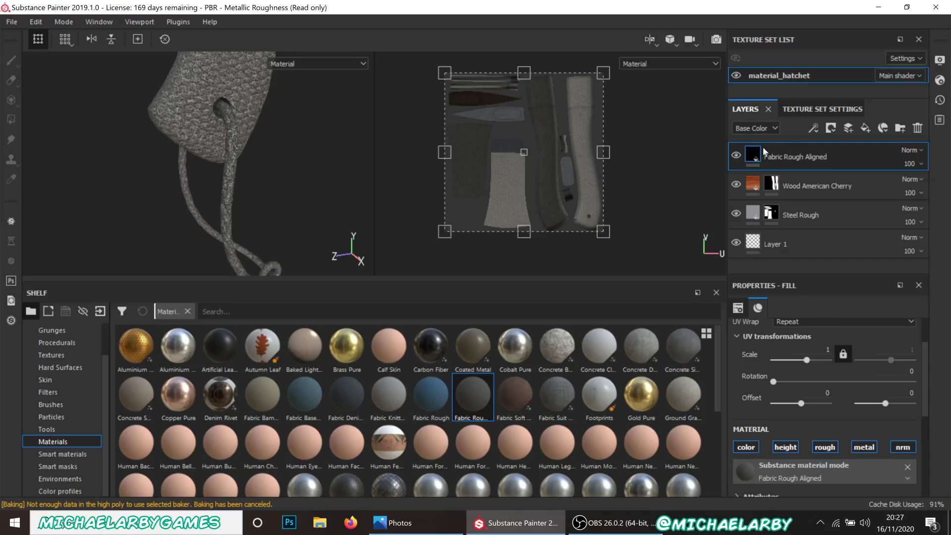
Add a black mask to the Fabric Rough Aligned layer and fill it on the cord with Polygon Fill
{"action": "left_click", "coordinate": [832, 127]}
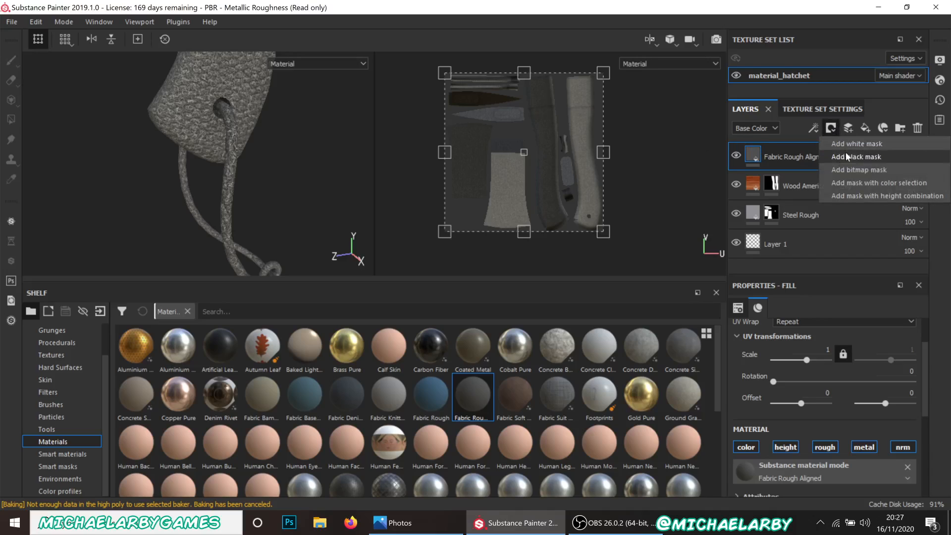
{"action": "left_click", "coordinate": [847, 157]}
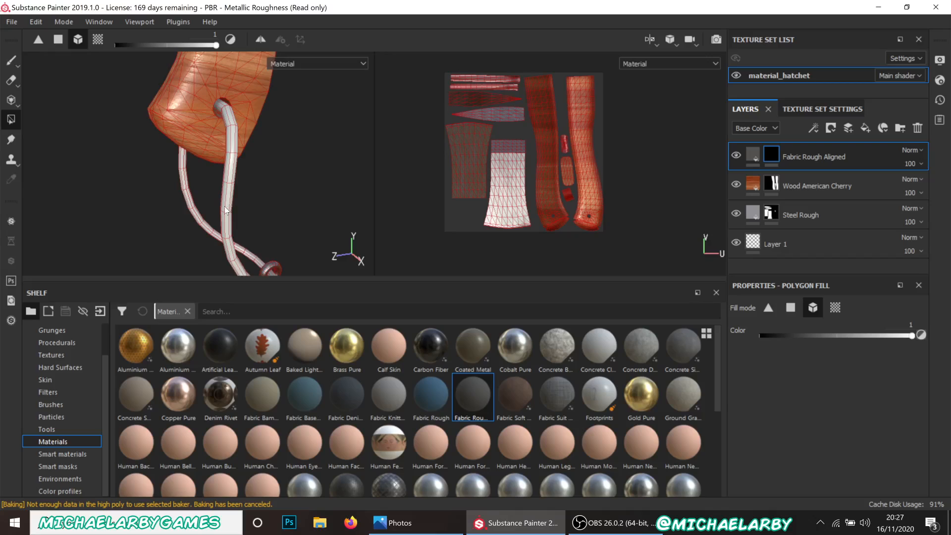
{"action": "scroll", "coordinate": [224, 207], "scroll_direction": "up", "scroll_amount": 2}
{"action": "left_click", "coordinate": [240, 209]}
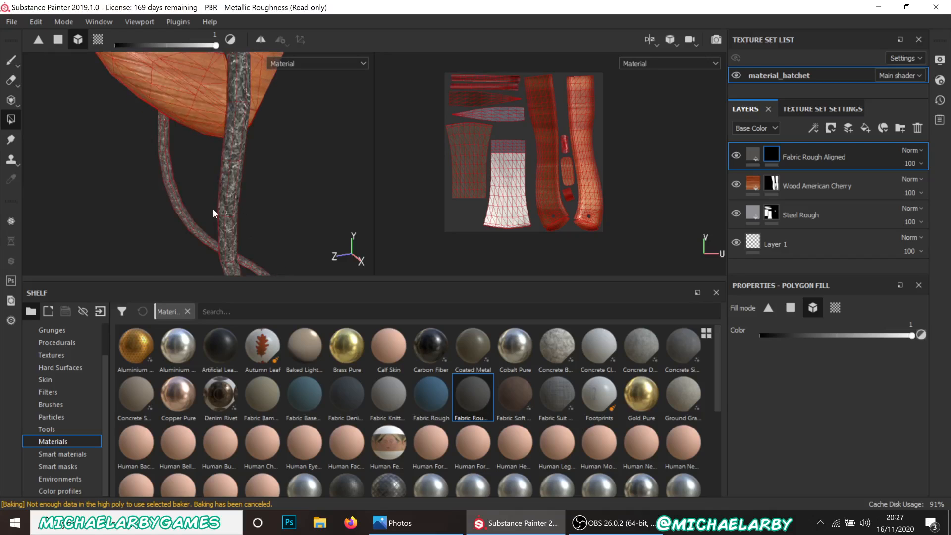
Set the UV scale of the Fabric Rough Aligned fill to 4.12
{"action": "scroll", "coordinate": [224, 227], "scroll_direction": "up", "scroll_amount": 4}
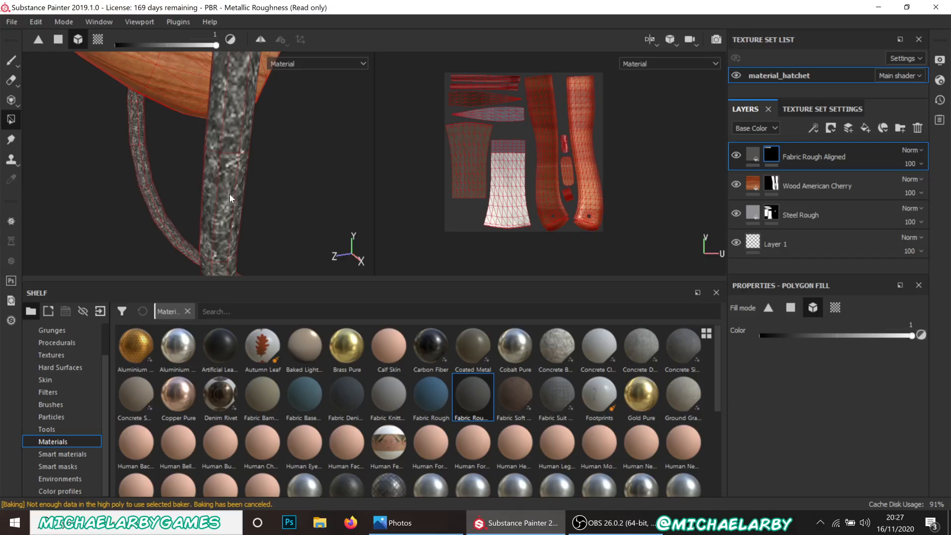
{"action": "scroll", "coordinate": [222, 197], "scroll_direction": "up", "scroll_amount": 4}
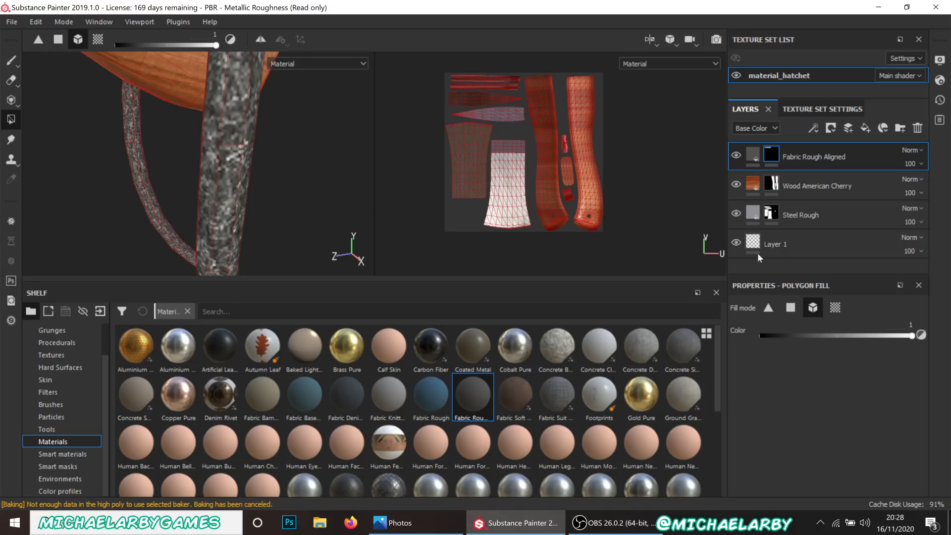
{"action": "left_click", "coordinate": [753, 155]}
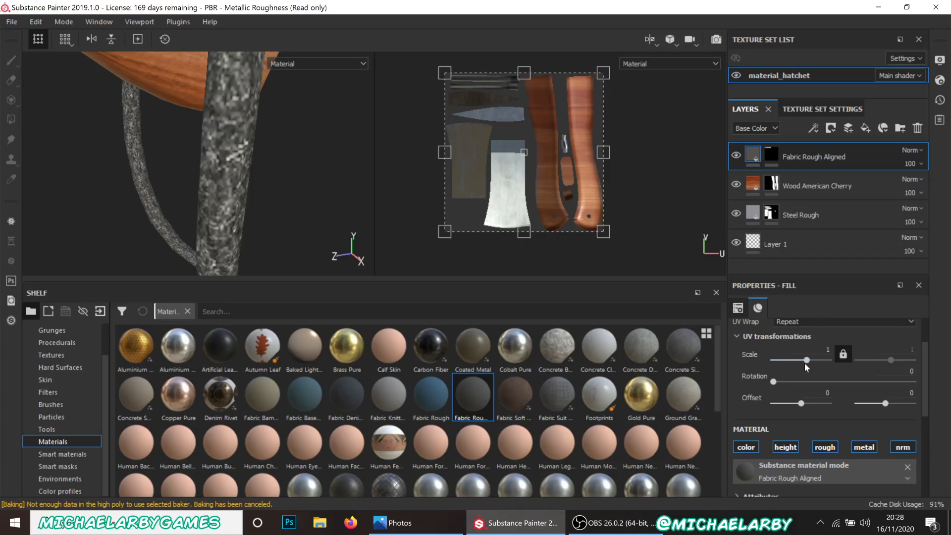
{"action": "left_click_drag", "start_coordinate": [808, 366], "coordinate": [808, 369]}
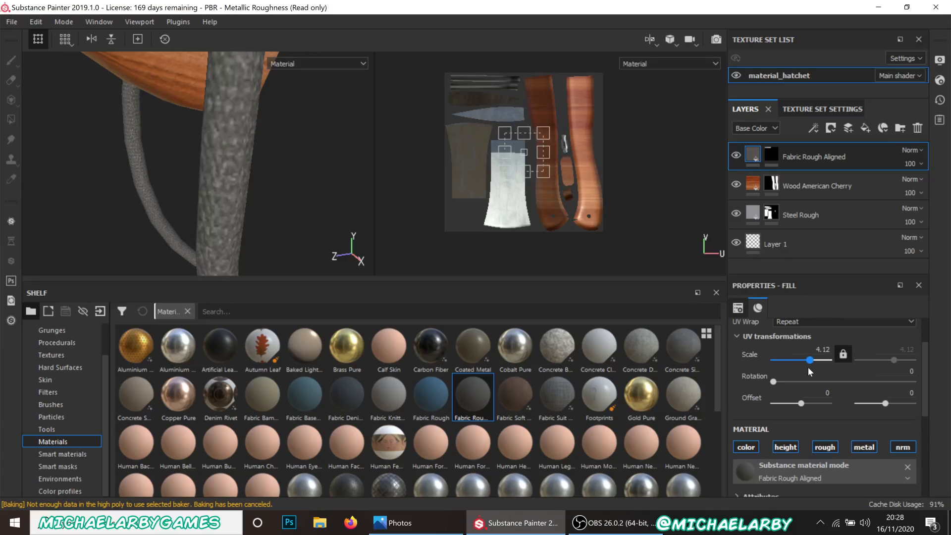
{"action": "scroll", "coordinate": [235, 187], "scroll_direction": "down", "scroll_amount": 4}
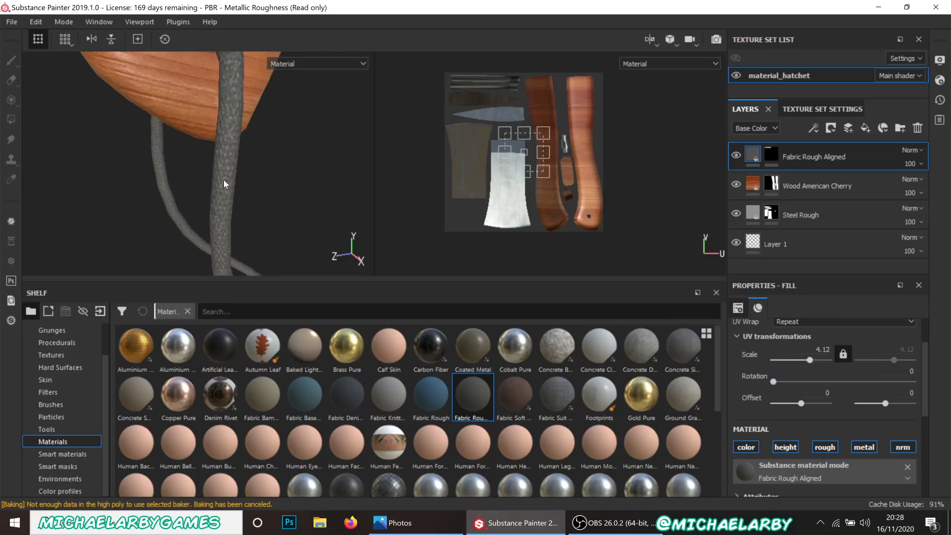
{"action": "scroll", "coordinate": [210, 174], "scroll_direction": "down", "scroll_amount": 3}
{"action": "scroll", "coordinate": [234, 123], "scroll_direction": "up", "scroll_amount": 1}
{"action": "scroll", "coordinate": [229, 180], "scroll_direction": "up", "scroll_amount": 1}
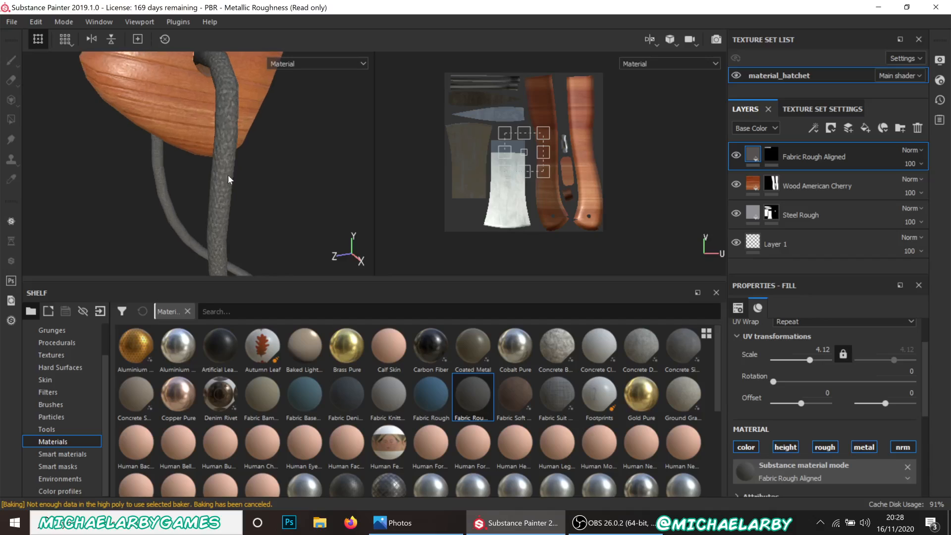
{"action": "scroll", "coordinate": [221, 201], "scroll_direction": "up", "scroll_amount": 1}
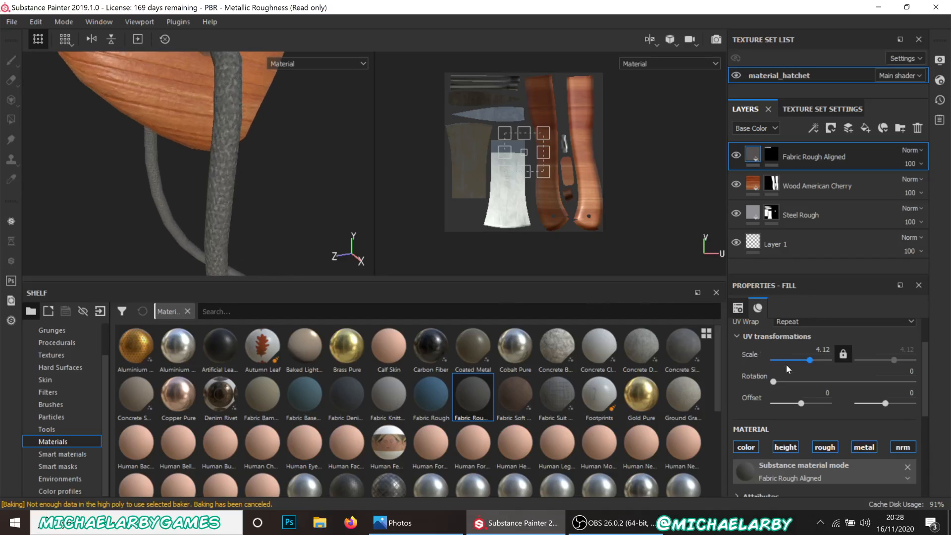
{"action": "left_click_drag", "start_coordinate": [809, 365], "coordinate": [811, 367]}
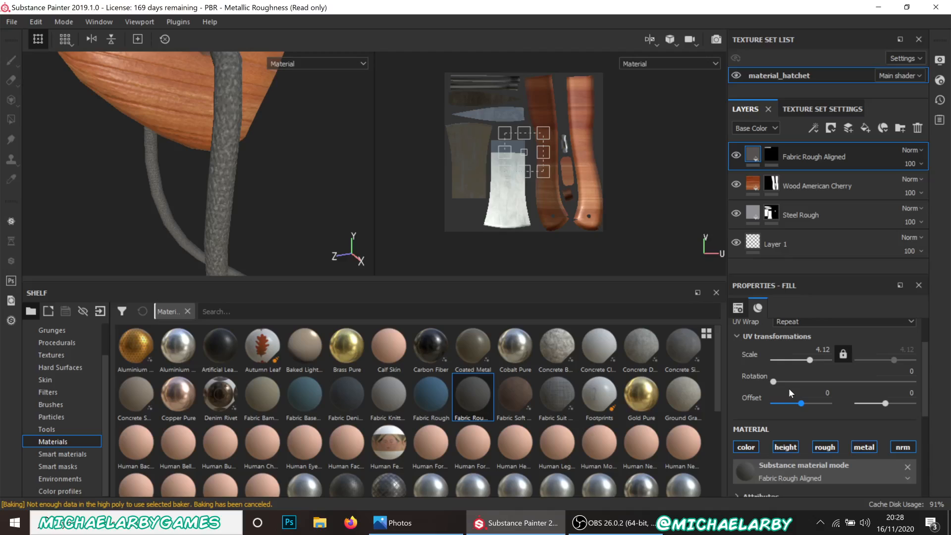
Change the Fabric Rough Aligned colour parameter to a dark red with RGB 0.401, 0.106, 0.106
{"action": "scroll", "coordinate": [789, 388], "scroll_direction": "down", "scroll_amount": 5}
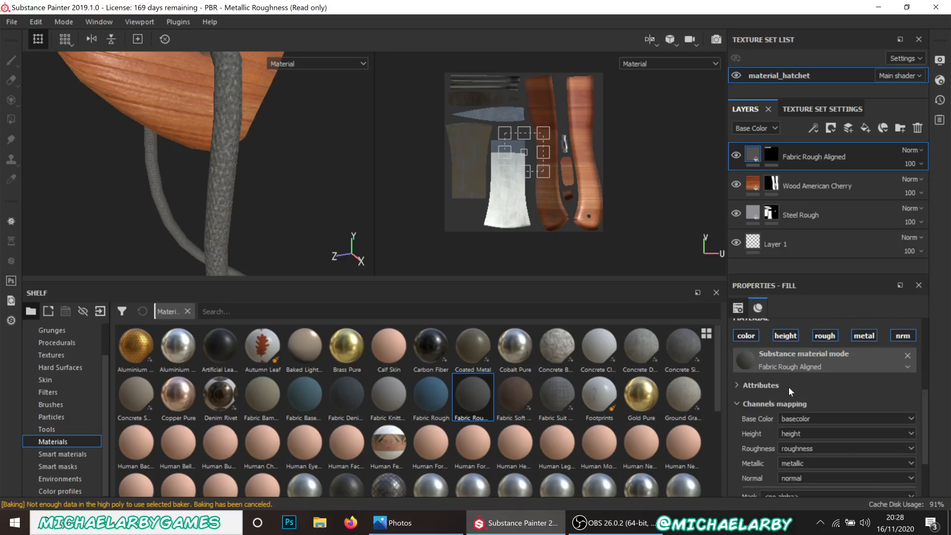
{"action": "scroll", "coordinate": [789, 385], "scroll_direction": "down", "scroll_amount": 1}
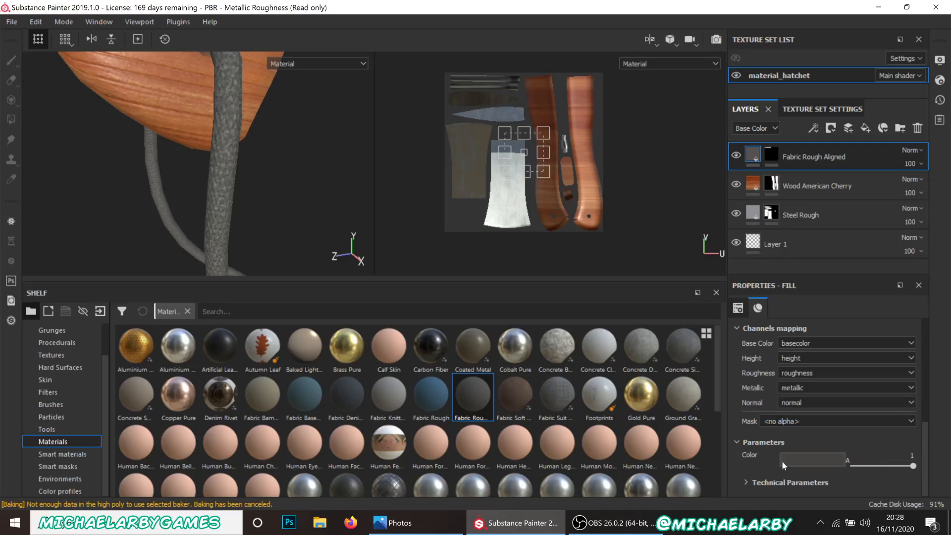
{"action": "left_click", "coordinate": [808, 461]}
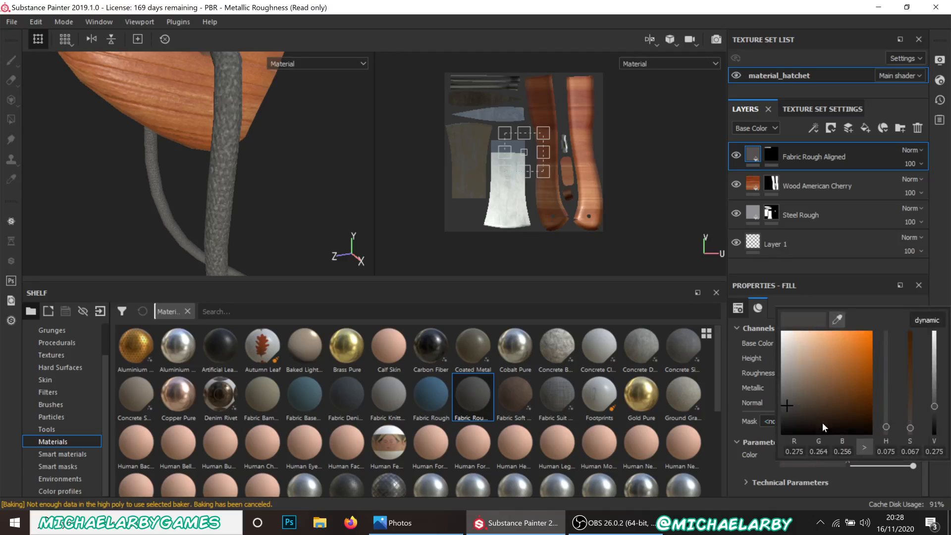
{"action": "left_click", "coordinate": [855, 378]}
{"action": "left_click_drag", "start_coordinate": [858, 385], "coordinate": [851, 394]}
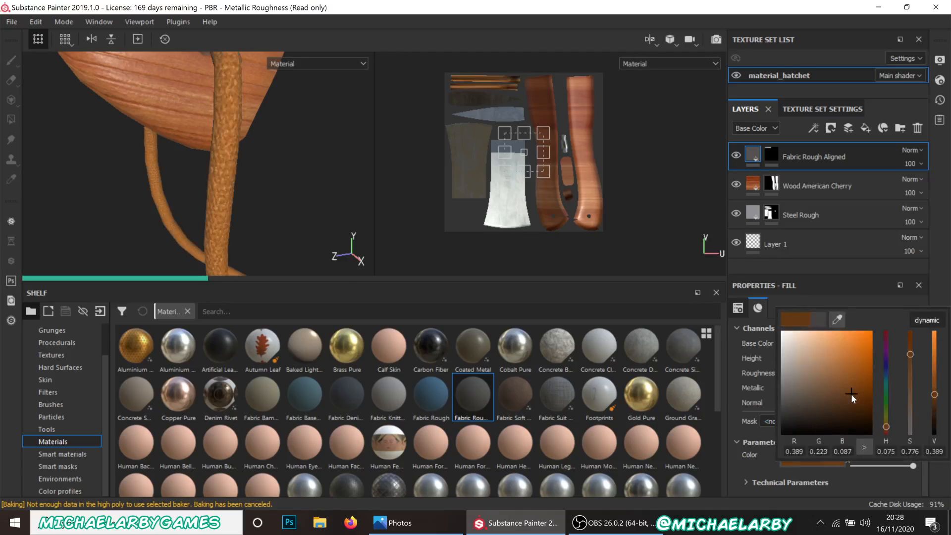
{"action": "left_click", "coordinate": [887, 435]}
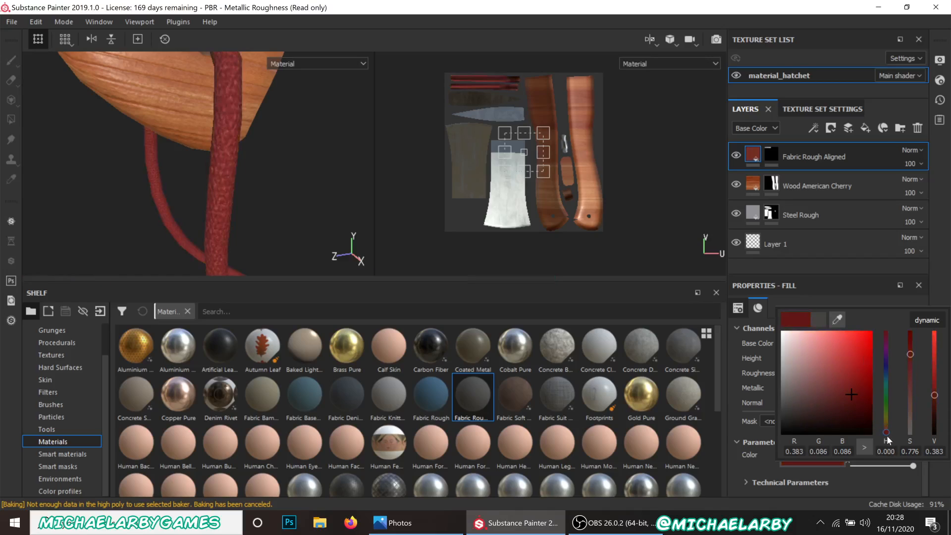
{"action": "left_click_drag", "start_coordinate": [855, 386], "coordinate": [847, 388]}
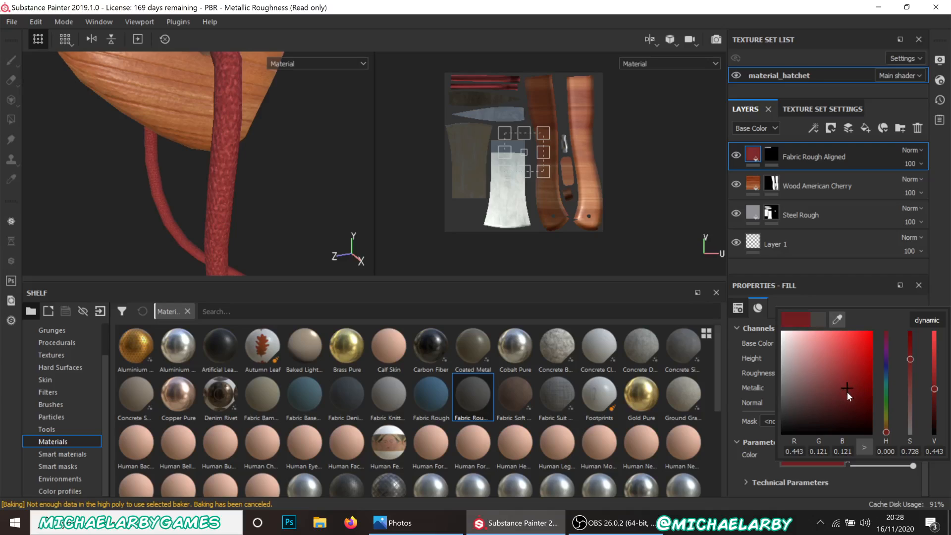
{"action": "left_click", "coordinate": [848, 393]}
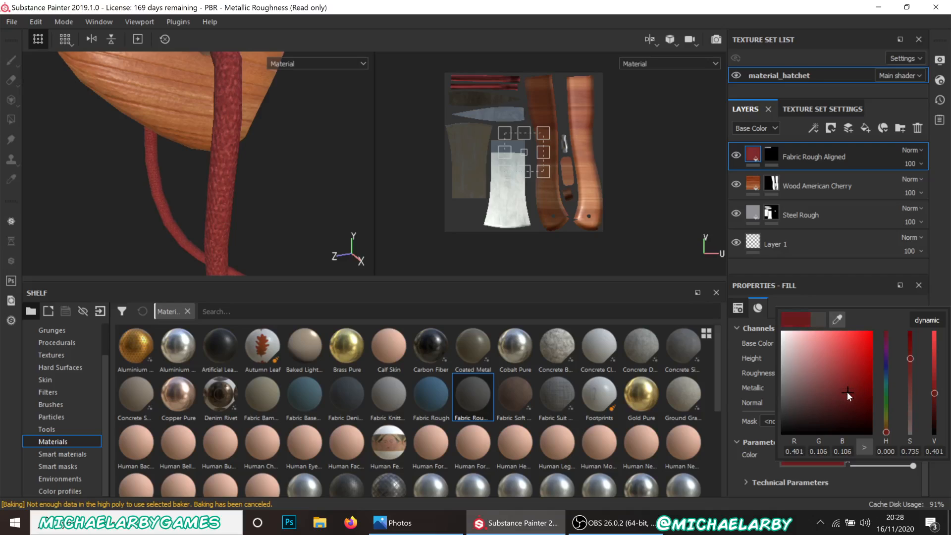
{"action": "left_click", "coordinate": [276, 195]}
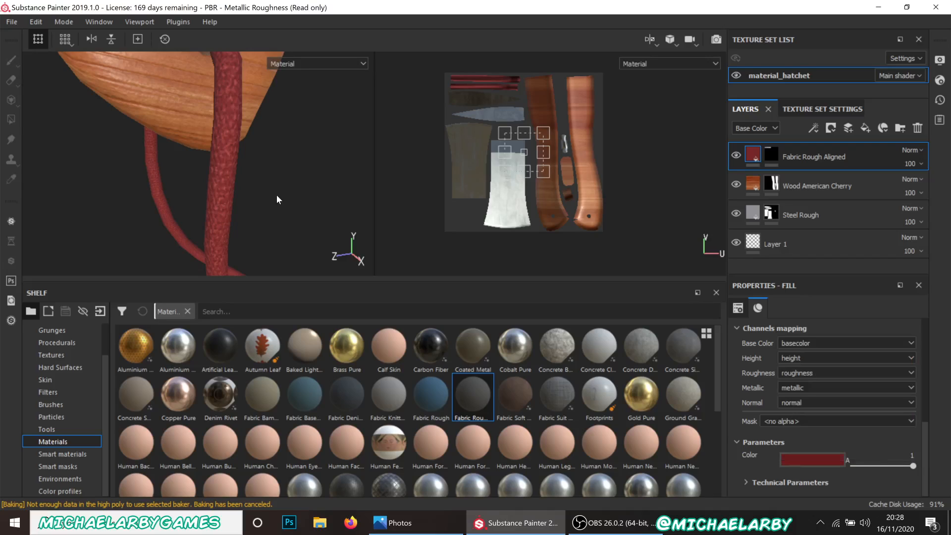
Rotate the Wood American Cherry fill's UV transformation to 96.43 to run the grain along the handle
{"action": "scroll", "coordinate": [277, 196], "scroll_direction": "up", "scroll_amount": 2}
{"action": "scroll", "coordinate": [276, 195], "scroll_direction": "down", "scroll_amount": 6}
{"action": "scroll", "coordinate": [275, 192], "scroll_direction": "down", "scroll_amount": 3}
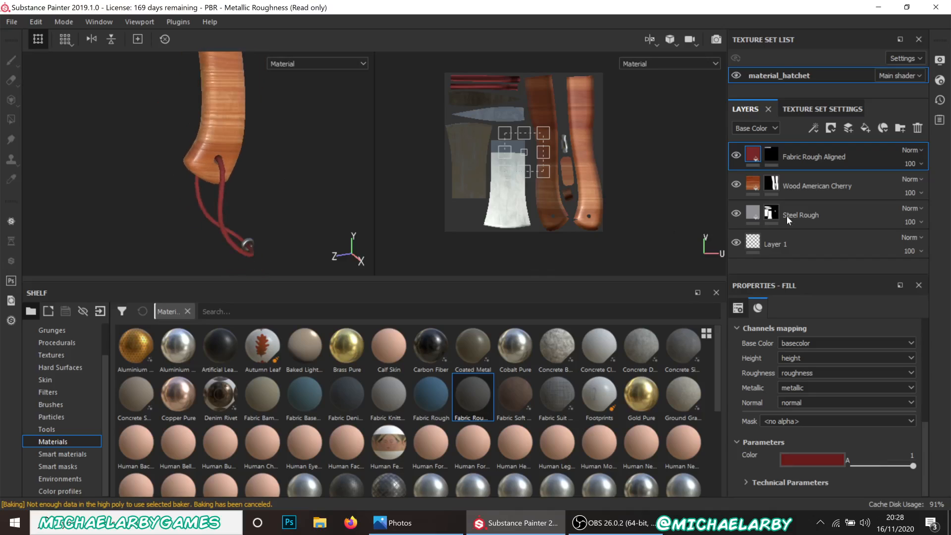
{"action": "left_click", "coordinate": [813, 183]}
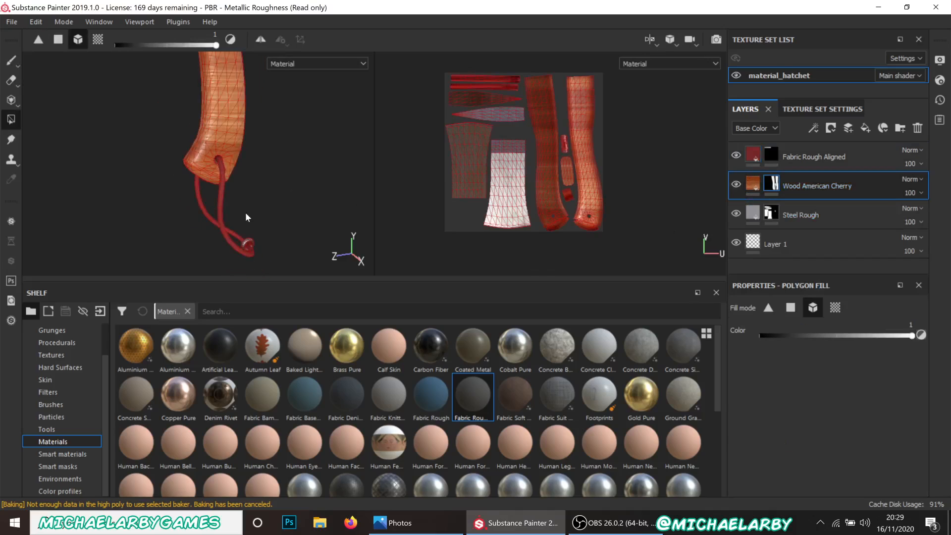
{"action": "scroll", "coordinate": [245, 218], "scroll_direction": "up", "scroll_amount": 3}
{"action": "scroll", "coordinate": [245, 221], "scroll_direction": "down", "scroll_amount": 6}
{"action": "left_click", "coordinate": [13, 63]}
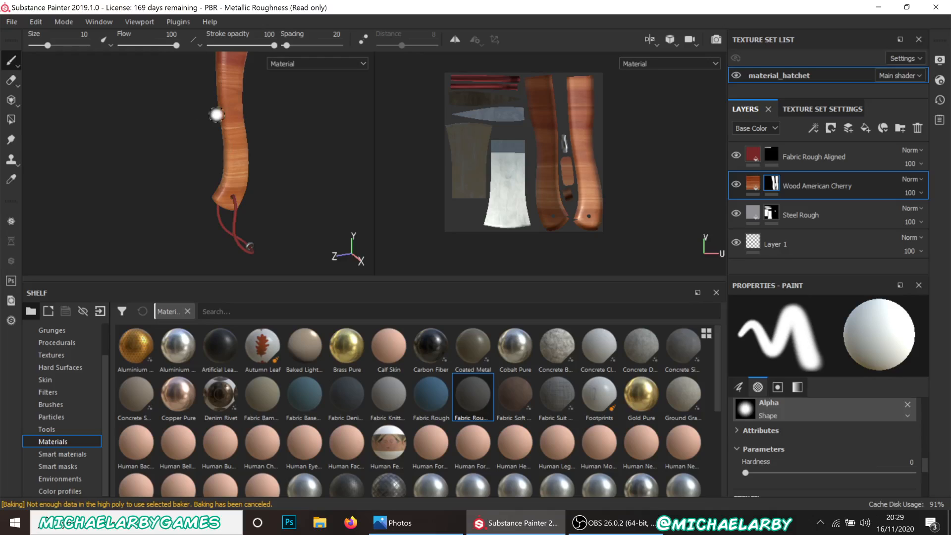
{"action": "mouse_move", "coordinate": [185, 163]}
{"action": "middle_mouse_down"}
{"action": "mouse_move", "coordinate": [191, 143]}
{"action": "mouse_move", "coordinate": [200, 209]}
{"action": "mouse_move", "coordinate": [187, 178]}
{"action": "middle_mouse_up"}
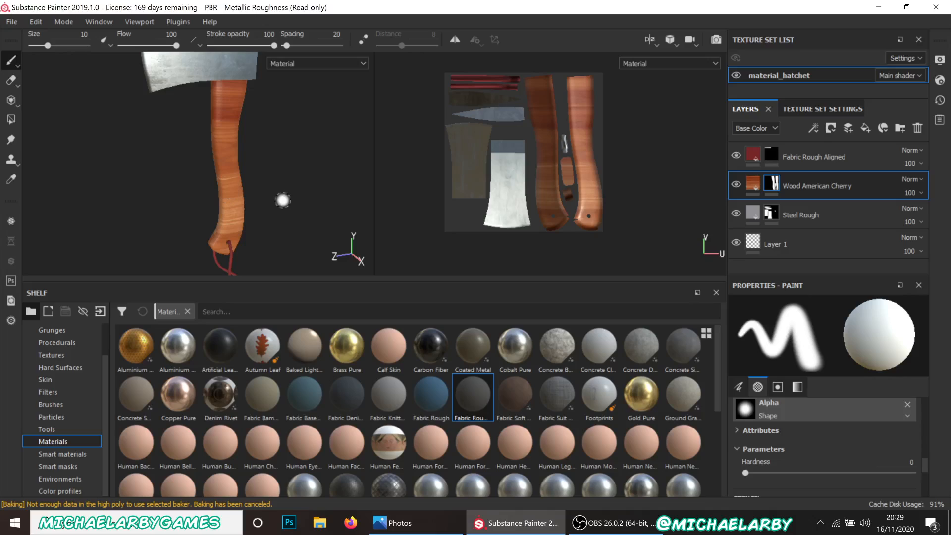
{"action": "left_click", "coordinate": [754, 187]}
{"action": "mouse_move", "coordinate": [752, 187]}
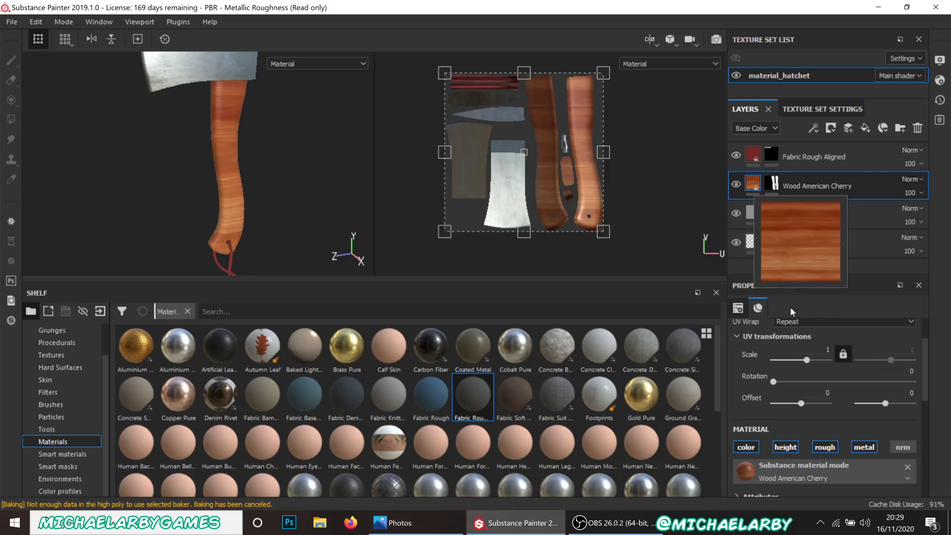
{"action": "scroll", "coordinate": [782, 365], "scroll_direction": "up", "scroll_amount": 2}
{"action": "scroll", "coordinate": [784, 365], "scroll_direction": "down", "scroll_amount": 4}
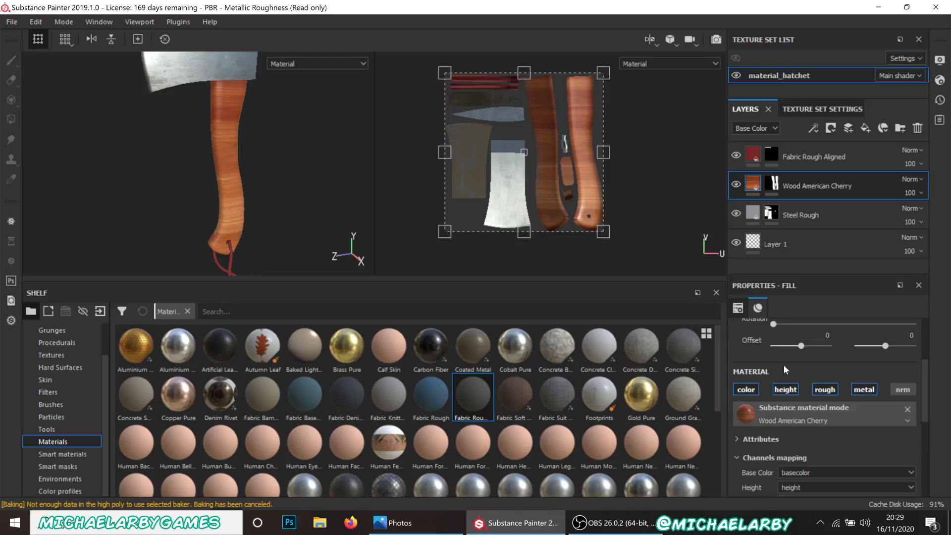
{"action": "scroll", "coordinate": [777, 354], "scroll_direction": "up", "scroll_amount": 5}
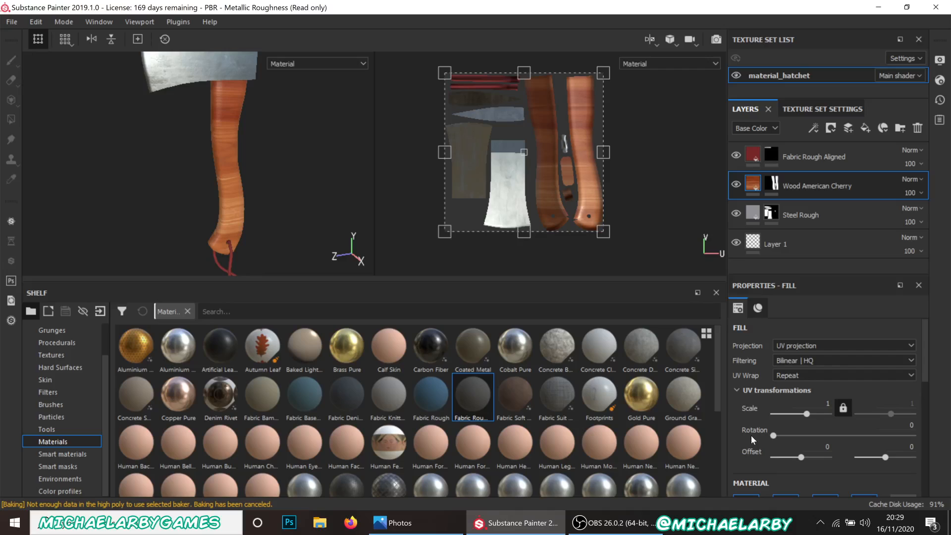
{"action": "left_click_drag", "start_coordinate": [774, 436], "coordinate": [810, 430]}
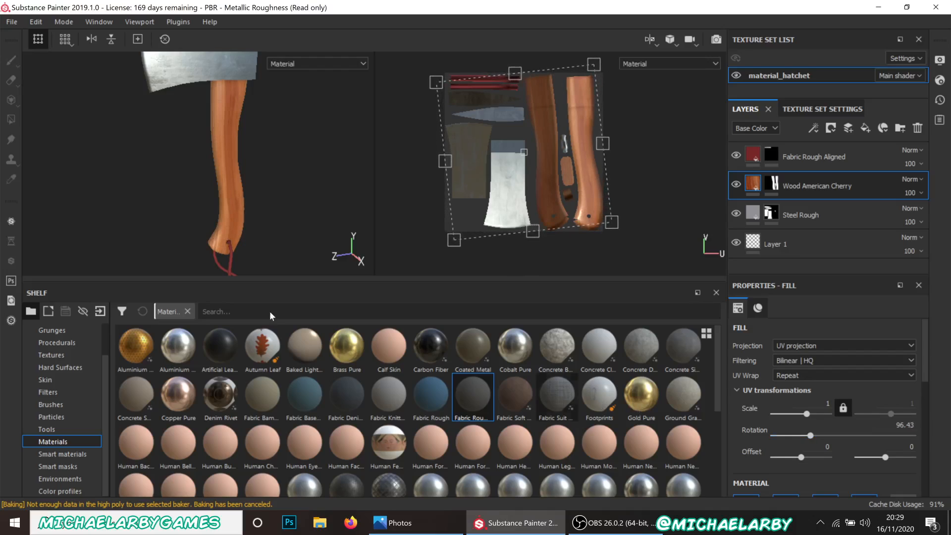
Shrink the shelf to give the 3D and UV viewports more height
{"action": "scroll", "coordinate": [229, 166], "scroll_direction": "up", "scroll_amount": 5}
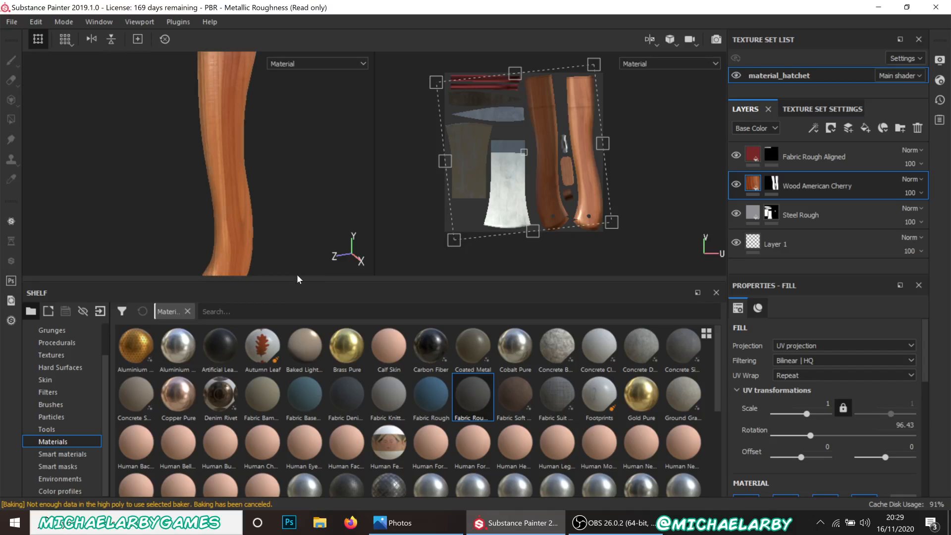
{"action": "left_click_drag", "start_coordinate": [300, 281], "coordinate": [296, 411]}
{"action": "scroll", "coordinate": [209, 290], "scroll_direction": "down", "scroll_amount": 2}
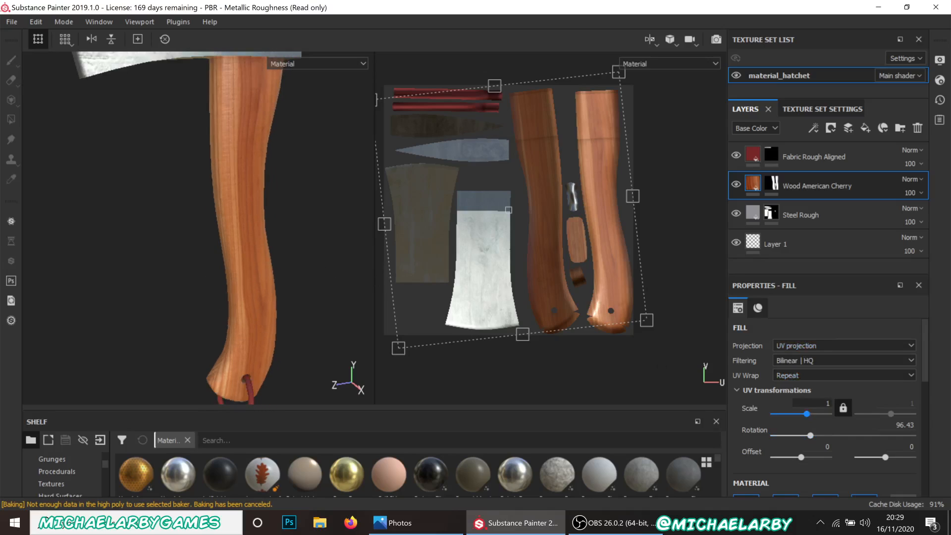
Lower the Wood Roughness parameter of the Wood American Cherry fill to 0.2771, comparing the handle under rotated lighting
{"action": "scroll", "coordinate": [802, 402], "scroll_direction": "down", "scroll_amount": 5}
{"action": "scroll", "coordinate": [796, 390], "scroll_direction": "down", "scroll_amount": 2}
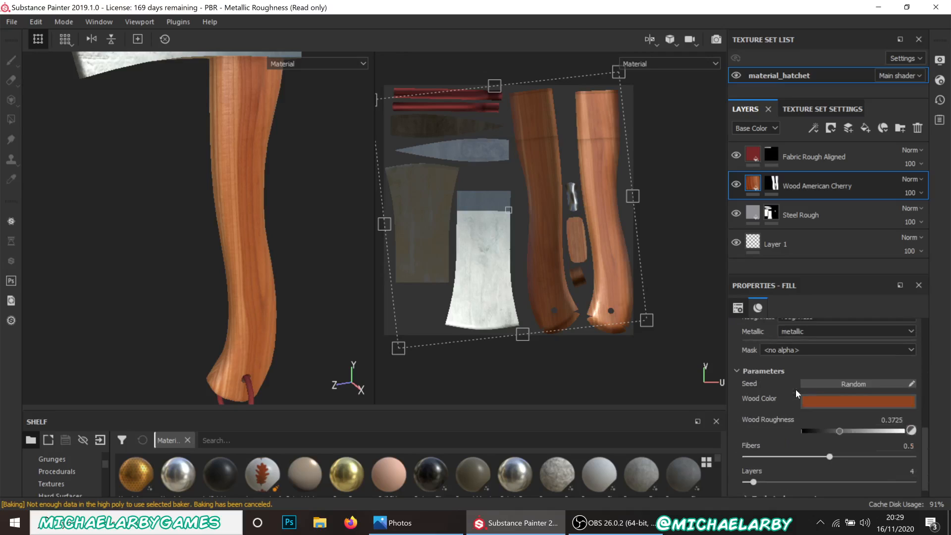
{"action": "scroll", "coordinate": [790, 385], "scroll_direction": "down", "scroll_amount": 1}
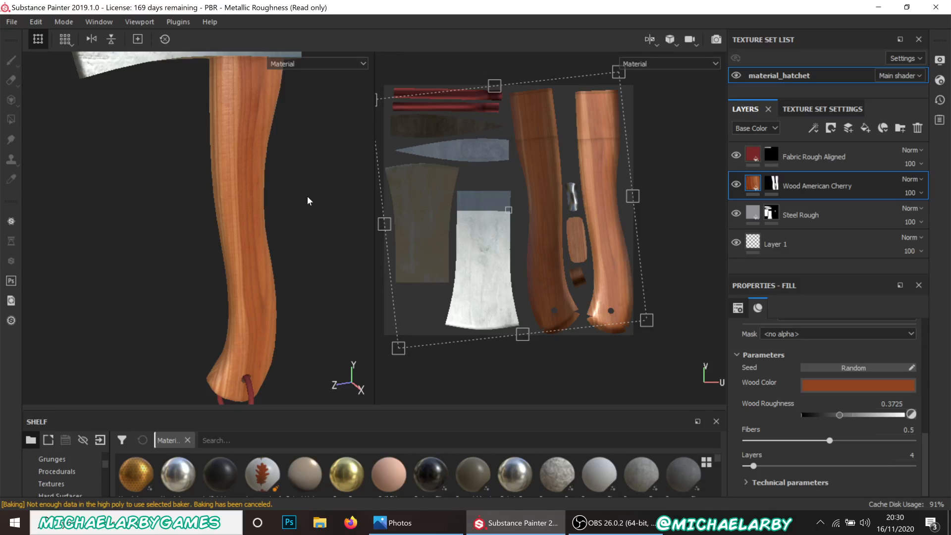
{"action": "mouse_move", "coordinate": [308, 200]}
{"action": "right_mouse_down", "text": "shift"}
{"action": "mouse_move", "coordinate": [293, 195]}
{"action": "mouse_move", "coordinate": [331, 202]}
{"action": "mouse_move", "coordinate": [291, 210]}
{"action": "right_mouse_up", "text": "shift"}
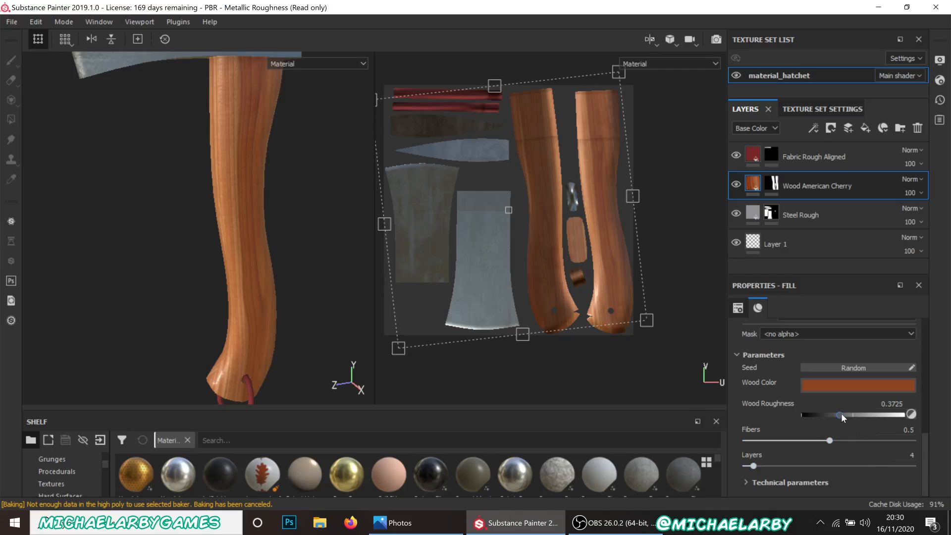
{"action": "mouse_move", "coordinate": [841, 415]}
{"action": "left_mouse_down"}
{"action": "mouse_move", "coordinate": [866, 415]}
{"action": "mouse_move", "coordinate": [830, 418]}
{"action": "left_mouse_up"}
{"action": "right_click_drag", "start_coordinate": [271, 242], "coordinate": [295, 236], "text": "shift"}
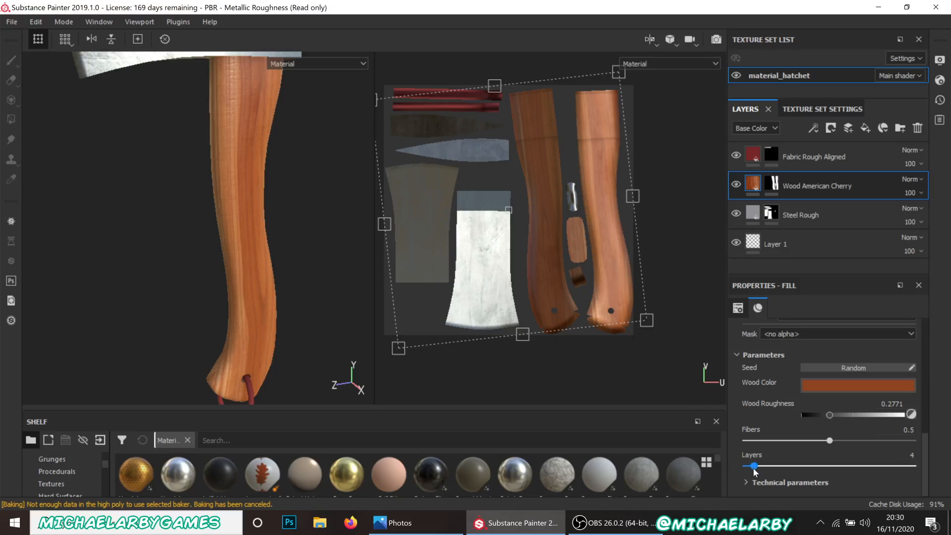
Try 7 for the Wood American Cherry fill's Layers parameter, check the handle's other side, and settle on 9
{"action": "mouse_move", "coordinate": [757, 469]}
{"action": "left_mouse_down"}
{"action": "mouse_move", "coordinate": [772, 464]}
{"action": "mouse_move", "coordinate": [761, 466]}
{"action": "left_mouse_up"}
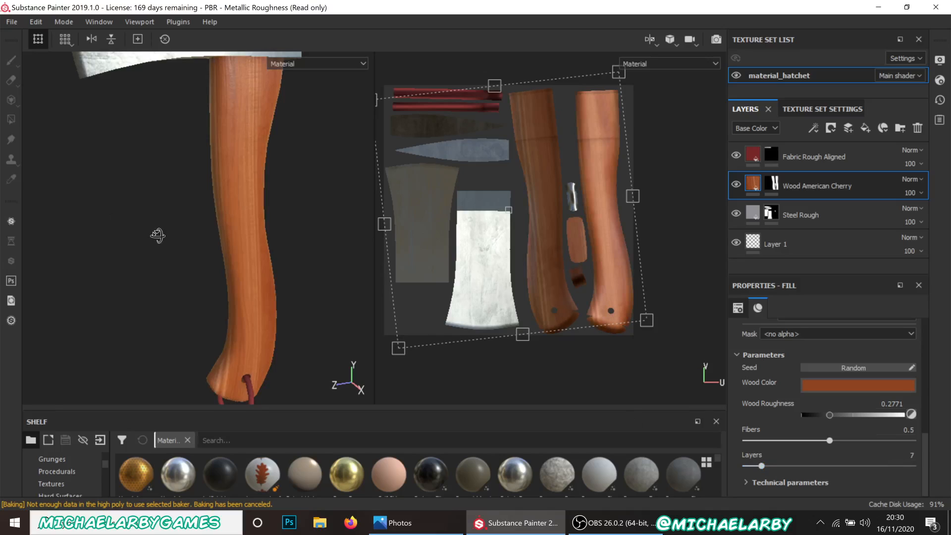
{"action": "left_click_drag", "start_coordinate": [156, 234], "coordinate": [444, 233], "text": "alt"}
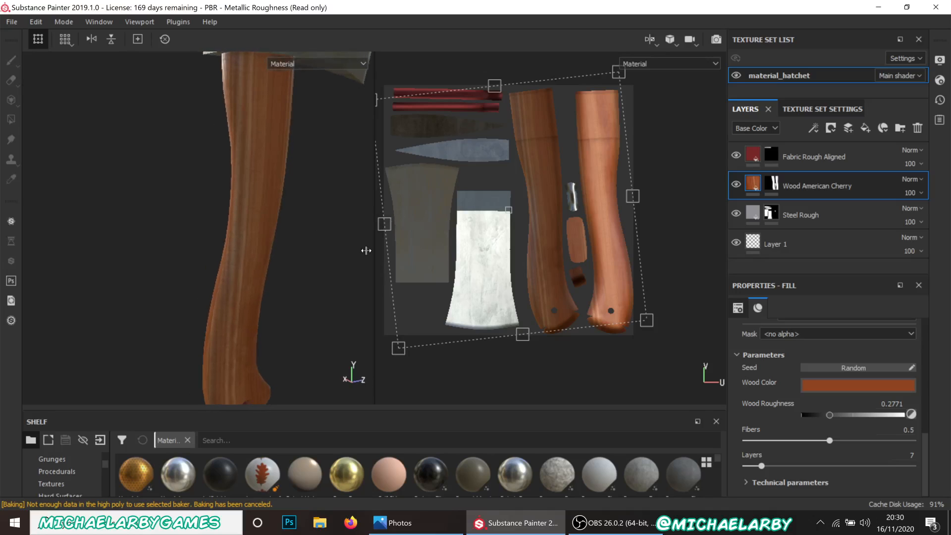
{"action": "right_click_drag", "start_coordinate": [314, 259], "coordinate": [238, 258], "text": "shift"}
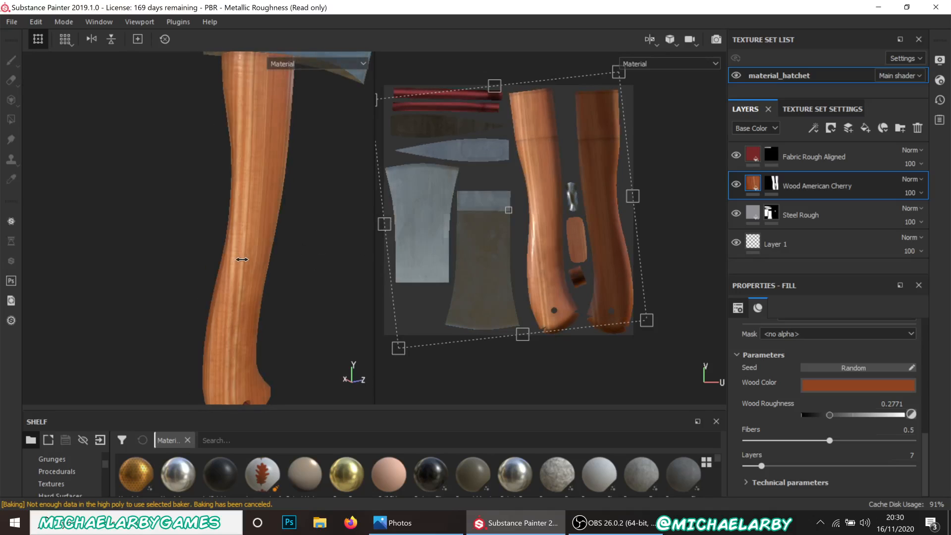
{"action": "key", "text": "f"}
{"action": "scroll", "coordinate": [174, 258], "scroll_direction": "up", "scroll_amount": 2}
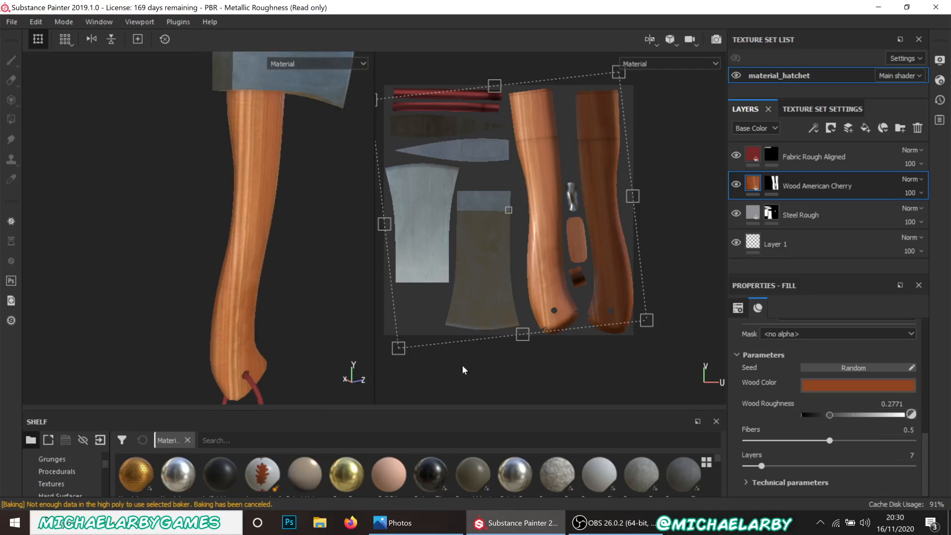
{"action": "left_click_drag", "start_coordinate": [767, 467], "coordinate": [767, 467]}
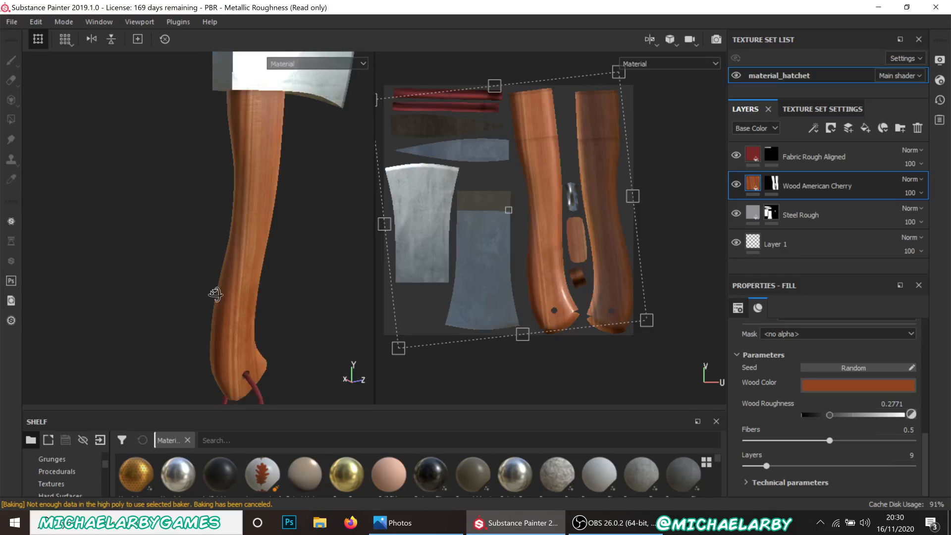
Examine the handle's wood grain and the axe head's steel surface from several angles and under rotated lighting
{"action": "left_click_drag", "start_coordinate": [215, 295], "coordinate": [70, 266], "text": "alt"}
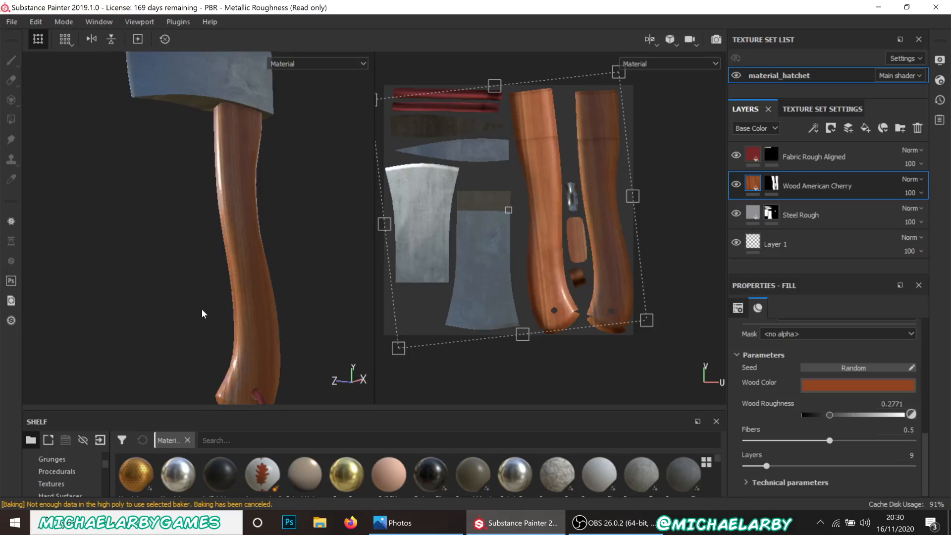
{"action": "right_click_drag", "start_coordinate": [202, 310], "coordinate": [109, 302], "text": "shift"}
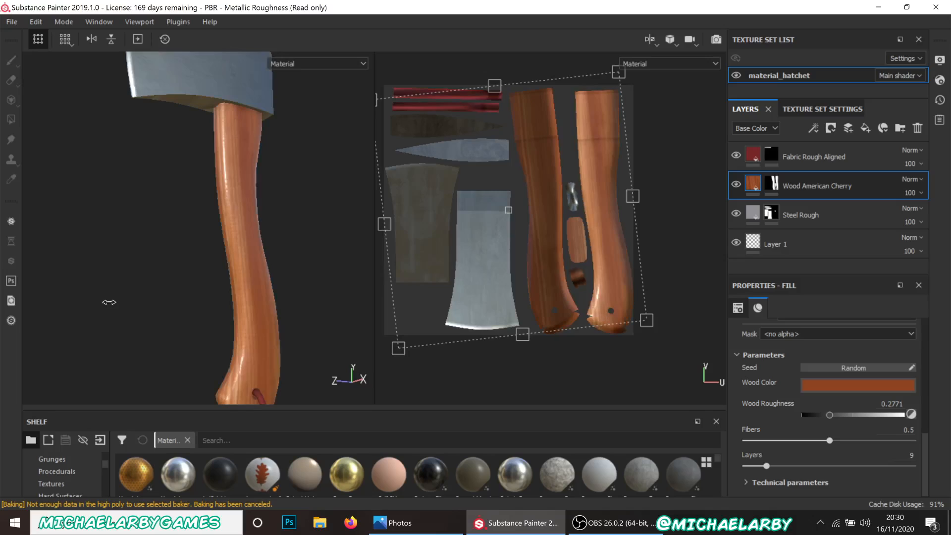
{"action": "mouse_move", "coordinate": [165, 263]}
{"action": "left_mouse_down", "text": "alt"}
{"action": "mouse_move", "coordinate": [85, 278]}
{"action": "mouse_move", "coordinate": [149, 281]}
{"action": "left_mouse_up", "text": "alt"}
{"action": "scroll", "coordinate": [178, 280], "scroll_direction": "up", "scroll_amount": 1}
{"action": "scroll", "coordinate": [178, 279], "scroll_direction": "down", "scroll_amount": 3}
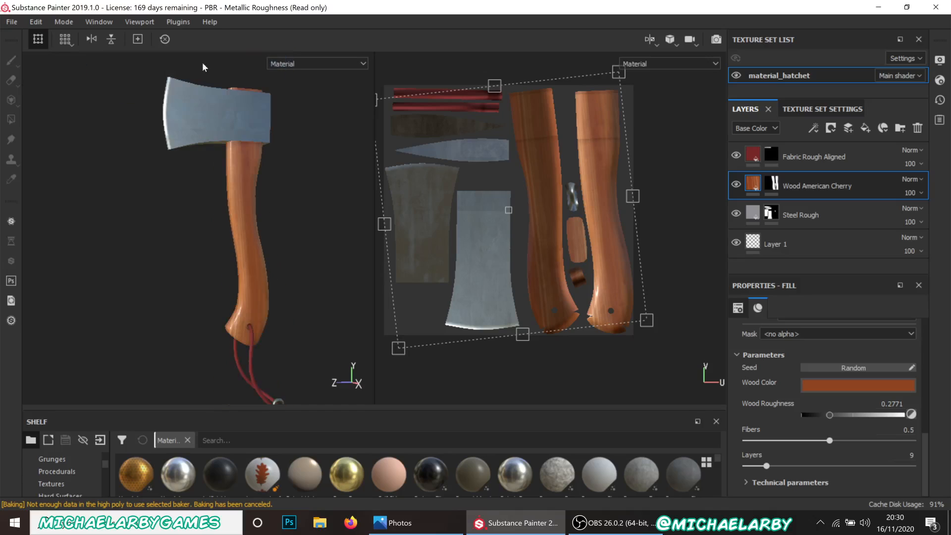
{"action": "scroll", "coordinate": [228, 100], "scroll_direction": "up", "scroll_amount": 5}
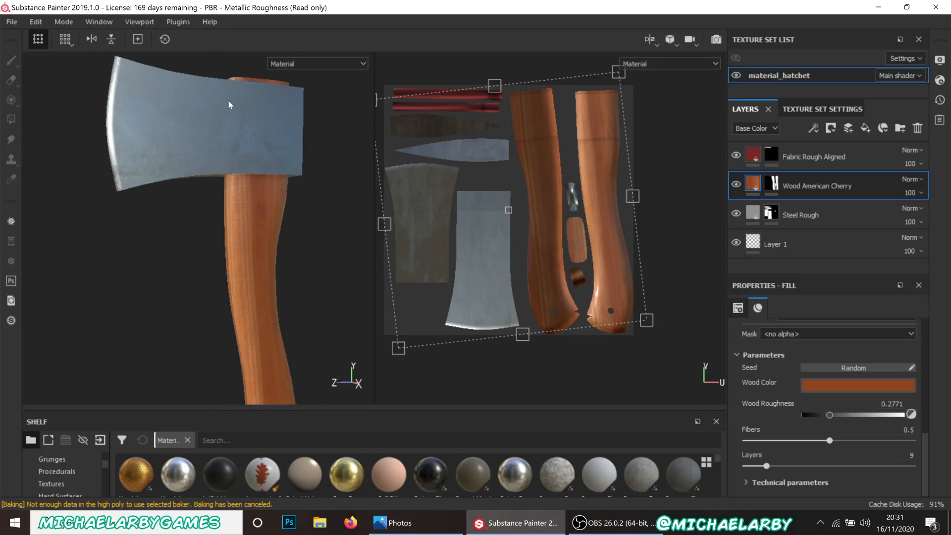
{"action": "left_click_drag", "start_coordinate": [228, 100], "coordinate": [201, 198], "text": "alt"}
{"action": "mouse_move", "coordinate": [190, 270]}
{"action": "left_mouse_down", "text": "alt"}
{"action": "mouse_move", "coordinate": [119, 287]}
{"action": "mouse_move", "coordinate": [125, 297]}
{"action": "mouse_move", "coordinate": [166, 300]}
{"action": "mouse_move", "coordinate": [137, 299]}
{"action": "left_mouse_up", "text": "alt"}
{"action": "right_click_drag", "start_coordinate": [138, 300], "coordinate": [181, 297], "text": "shift"}
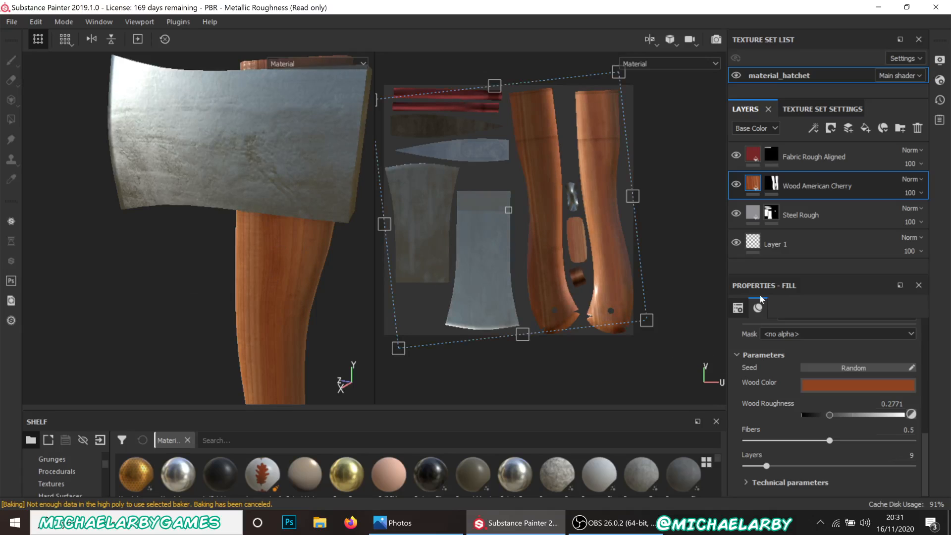
Select the Steel Rough fill and randomise its seed twice to vary the wear pattern on the axe head
{"action": "left_click", "coordinate": [751, 212]}
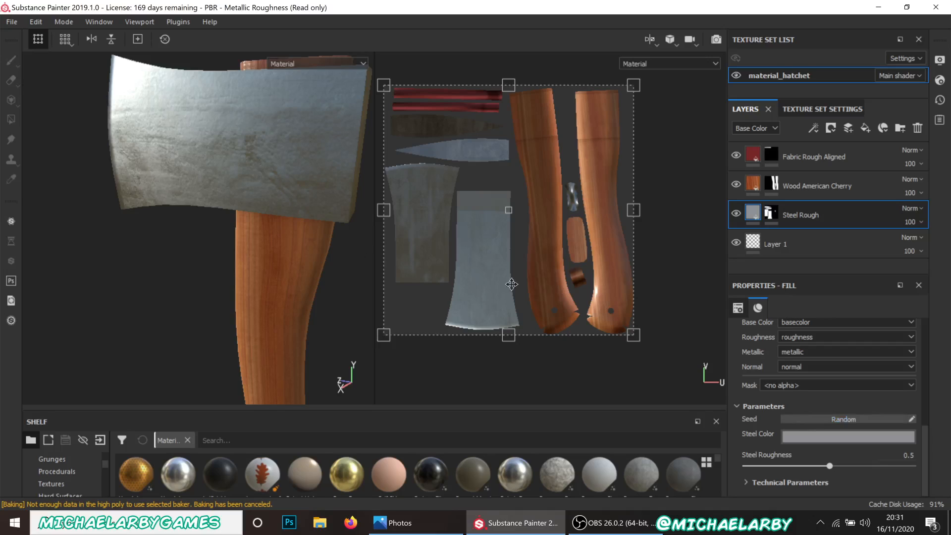
{"action": "left_click", "coordinate": [807, 418]}
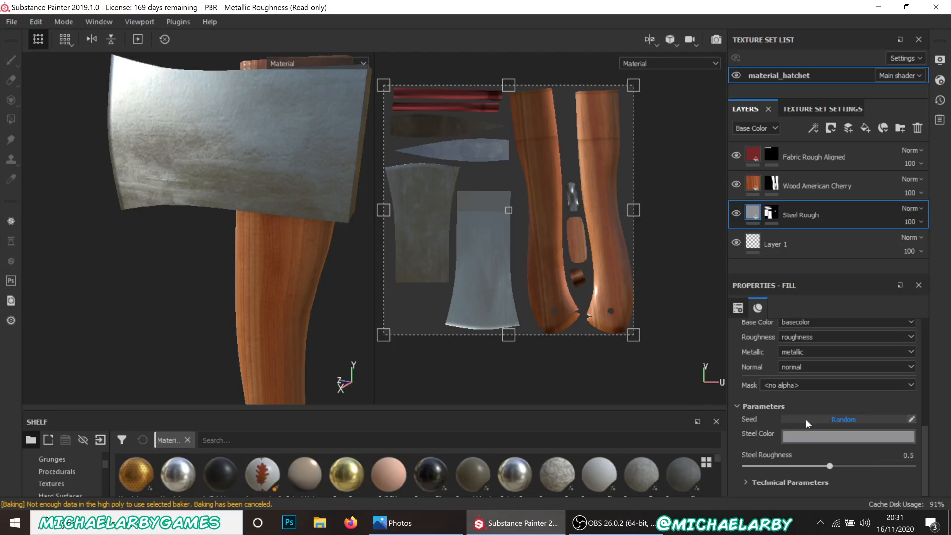
{"action": "left_click", "coordinate": [807, 419]}
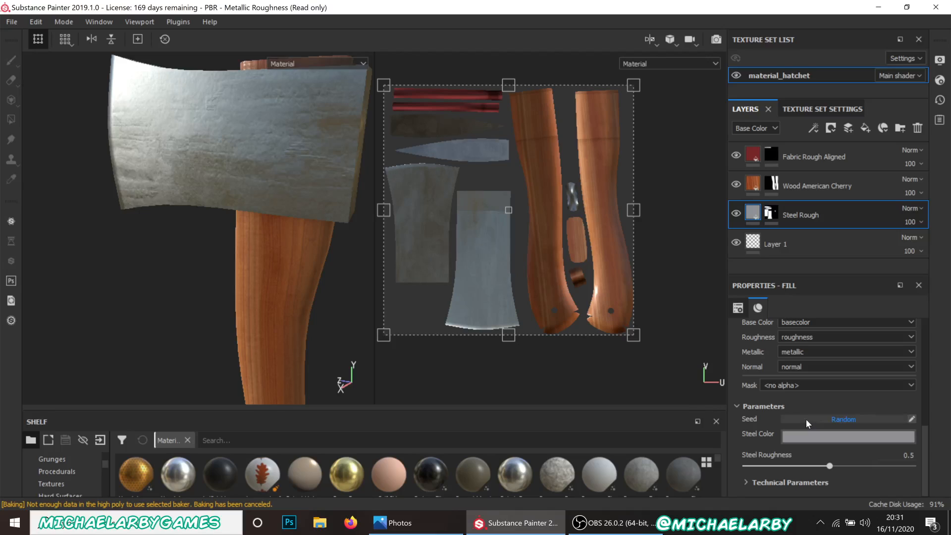
Darken the Steel Rough colour to a neutral grey with RGB 0.419 and set its Steel Roughness to 0.61
{"action": "left_click", "coordinate": [805, 439]}
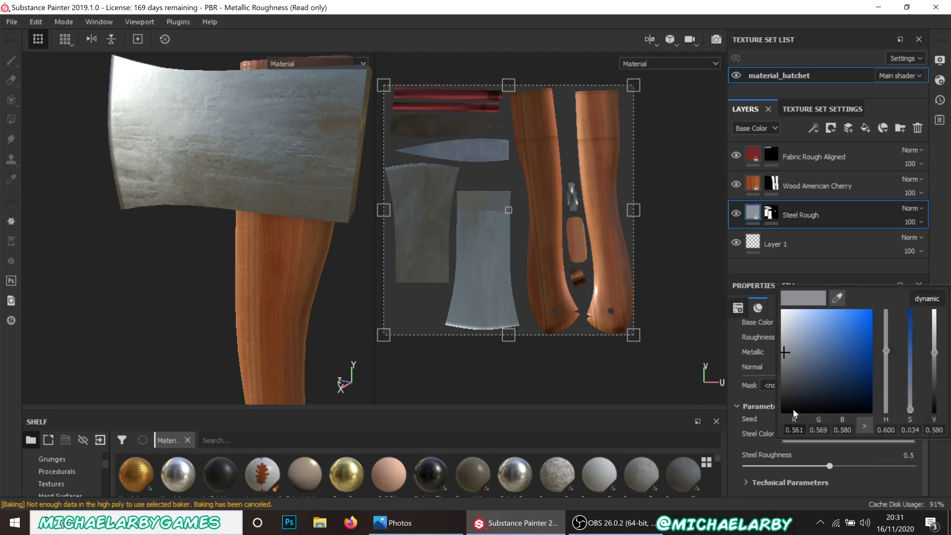
{"action": "left_click", "coordinate": [783, 364]}
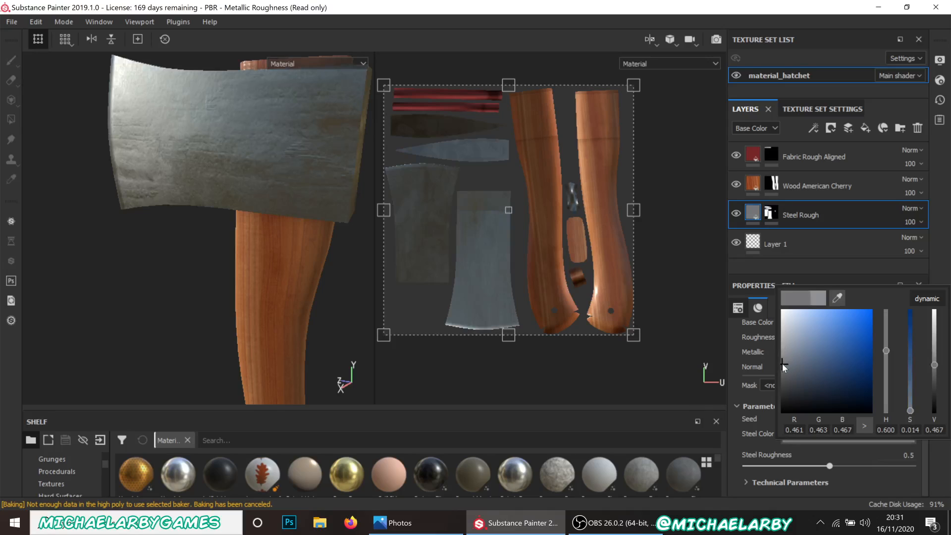
{"action": "left_click_drag", "start_coordinate": [783, 365], "coordinate": [781, 368]}
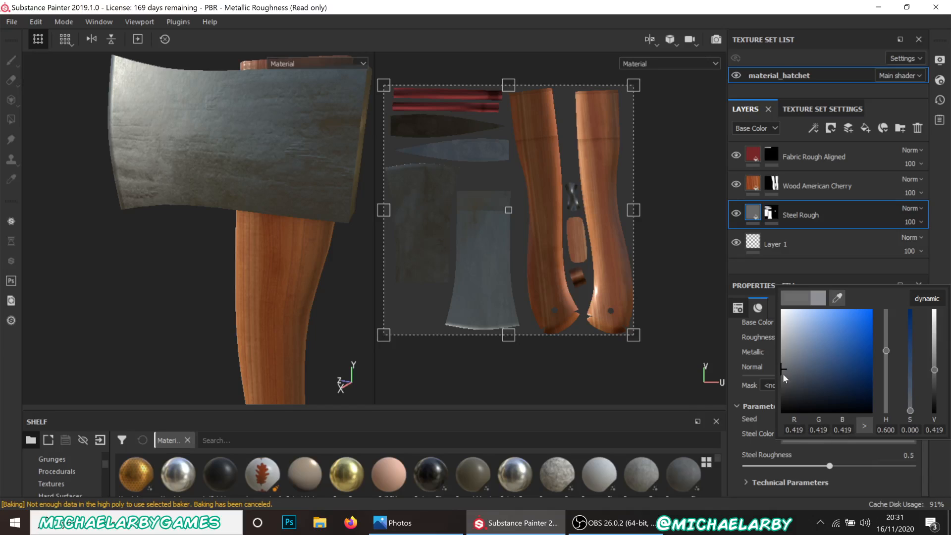
{"action": "left_click", "coordinate": [800, 455]}
{"action": "left_click_drag", "start_coordinate": [830, 466], "coordinate": [771, 476]}
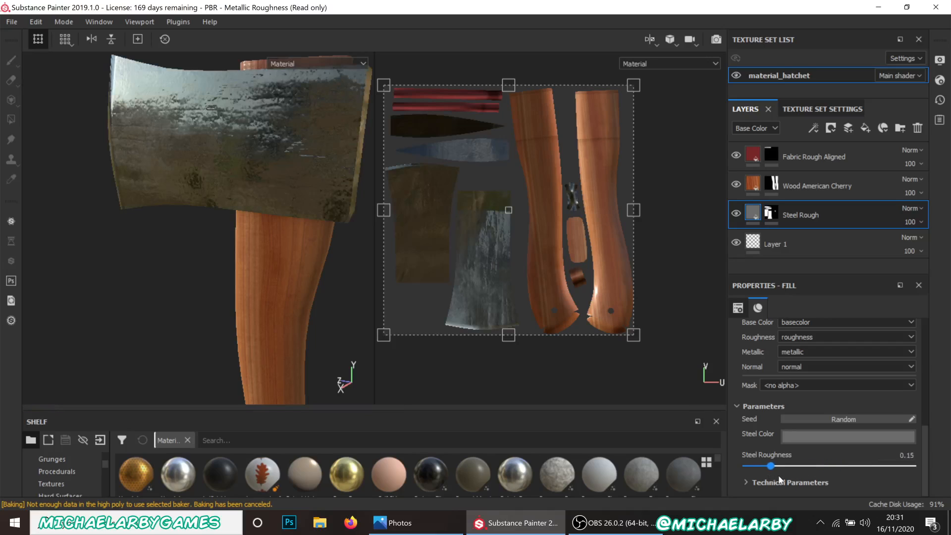
{"action": "left_click_drag", "start_coordinate": [782, 478], "coordinate": [850, 467]}
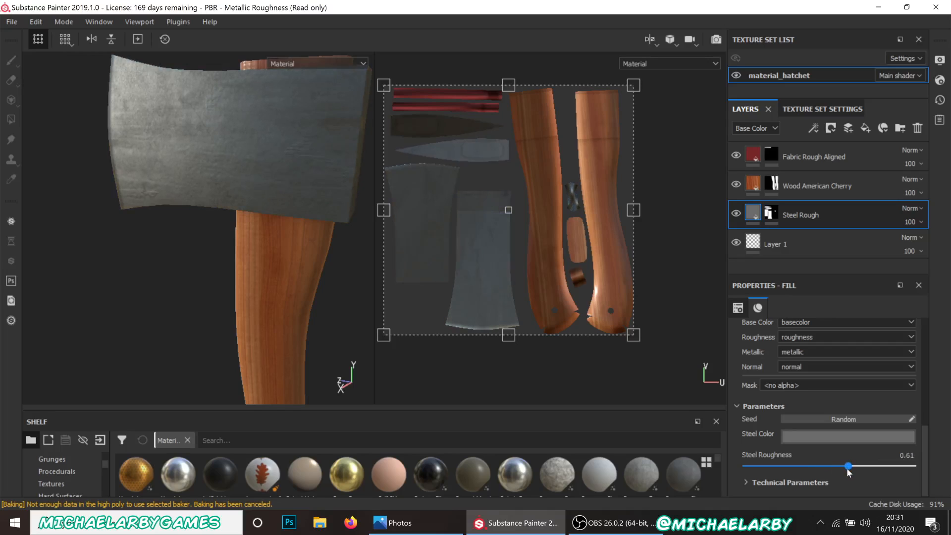
Try a UV scale of 5.75 for the Steel Rough fill and settle on a scale of 3
{"action": "scroll", "coordinate": [776, 427], "scroll_direction": "up", "scroll_amount": 5}
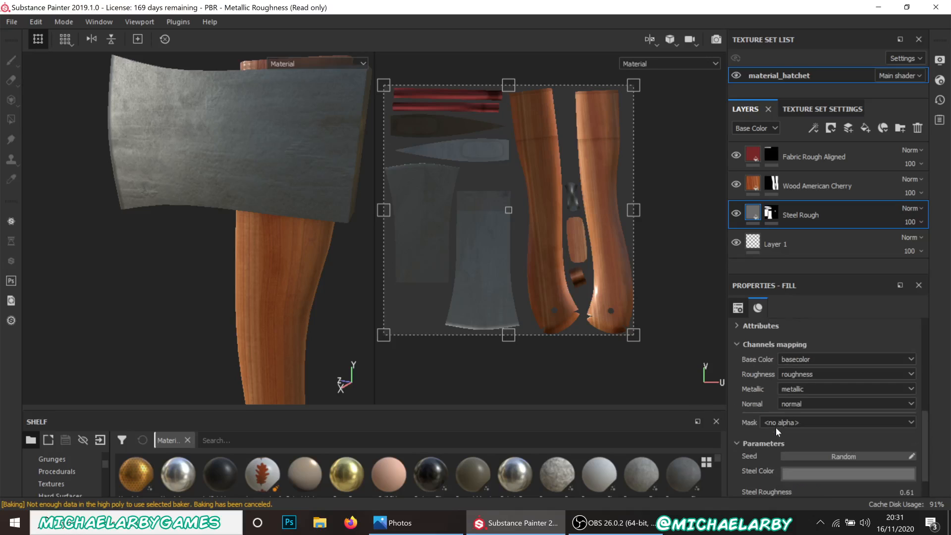
{"action": "scroll", "coordinate": [776, 427], "scroll_direction": "up", "scroll_amount": 2}
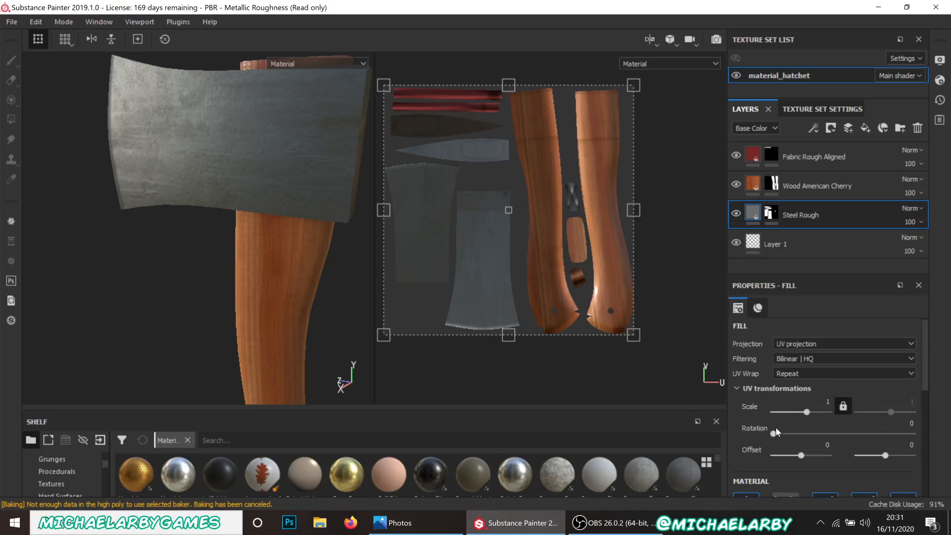
{"action": "mouse_move", "coordinate": [170, 278]}
{"action": "left_mouse_down", "text": "alt"}
{"action": "mouse_move", "coordinate": [202, 238]}
{"action": "mouse_move", "coordinate": [167, 275]}
{"action": "mouse_move", "coordinate": [176, 273]}
{"action": "left_mouse_up", "text": "alt"}
{"action": "scroll", "coordinate": [147, 143], "scroll_direction": "up", "scroll_amount": 5}
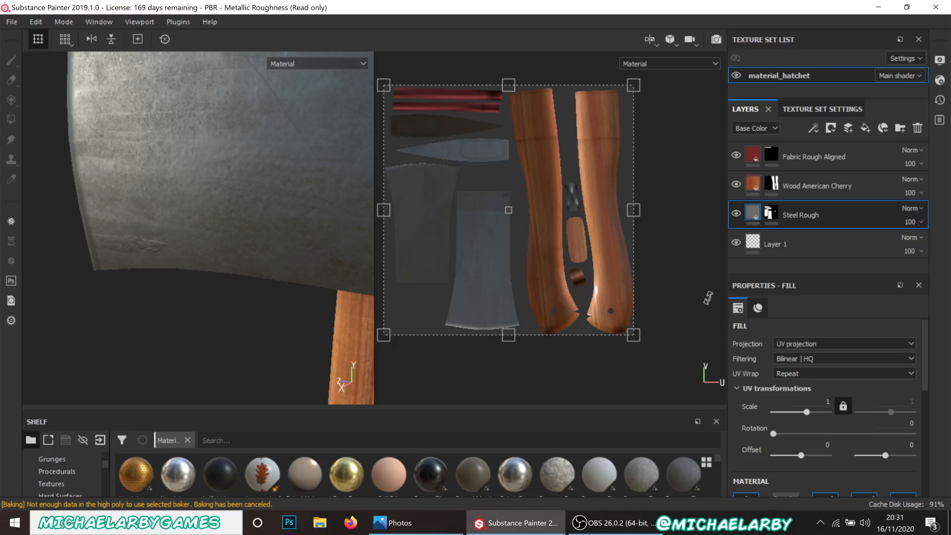
{"action": "left_click", "coordinate": [810, 413]}
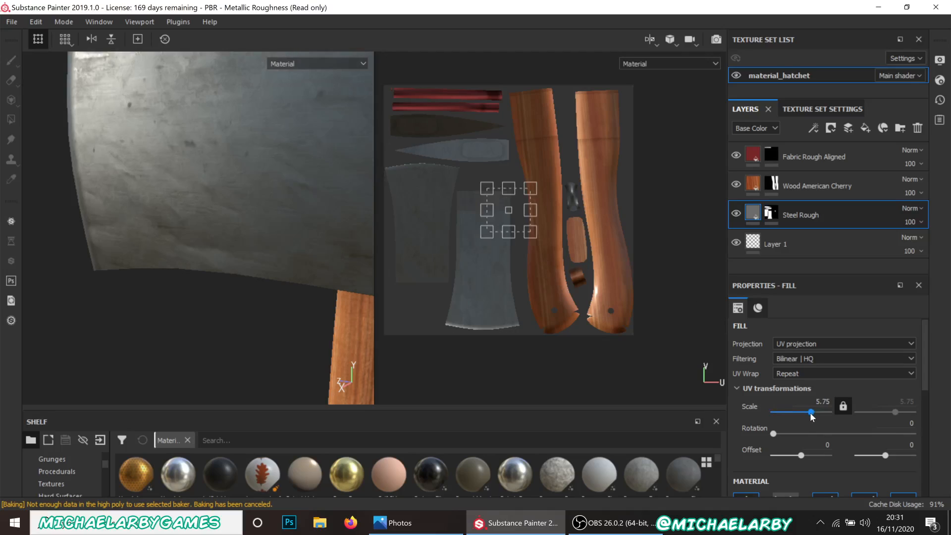
{"action": "scroll", "coordinate": [242, 286], "scroll_direction": "down", "scroll_amount": 5}
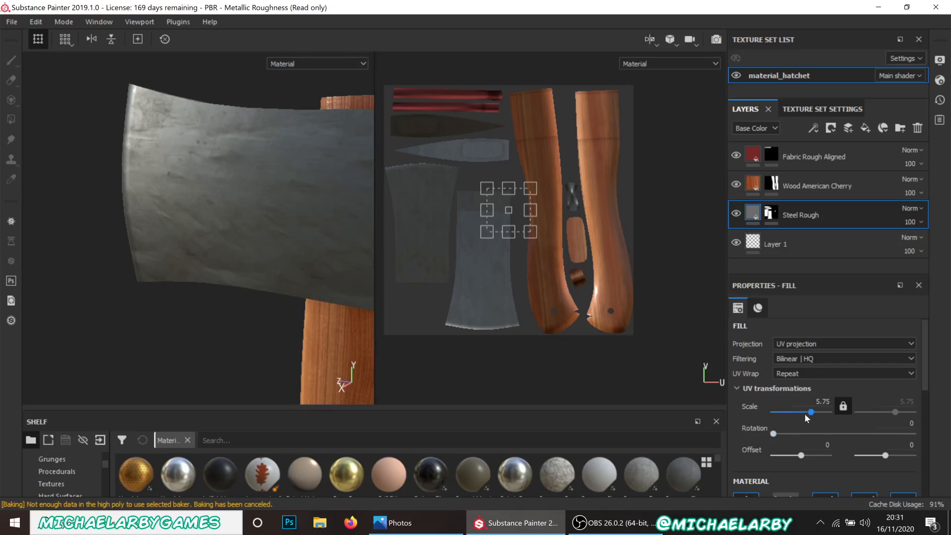
{"action": "double_click", "coordinate": [823, 401]}
{"action": "type", "text": "3"}
{"action": "key", "text": "Return"}
Examine the rescaled steel texture on the axe head up close and from several angles
{"action": "scroll", "coordinate": [171, 255], "scroll_direction": "up", "scroll_amount": 3}
{"action": "scroll", "coordinate": [171, 255], "scroll_direction": "down", "scroll_amount": 4}
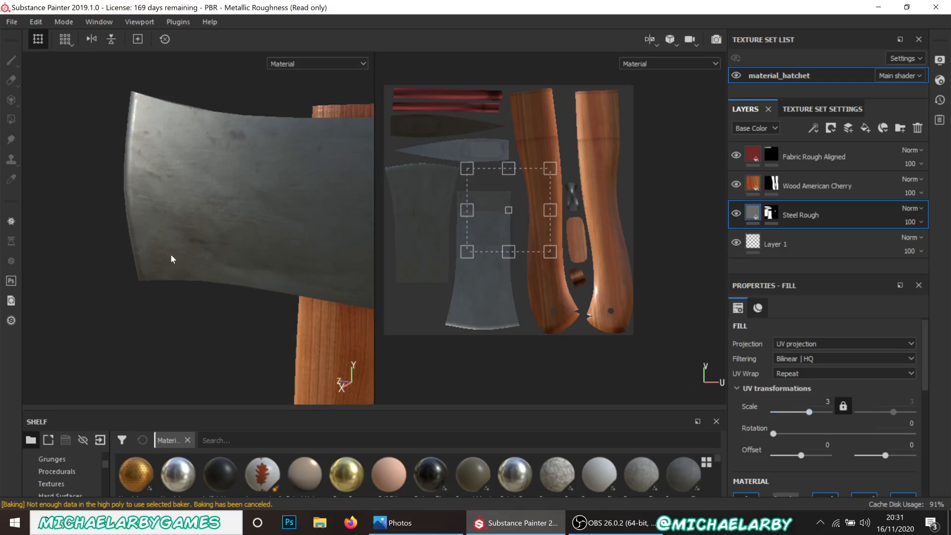
{"action": "scroll", "coordinate": [171, 255], "scroll_direction": "up", "scroll_amount": 5}
{"action": "scroll", "coordinate": [171, 255], "scroll_direction": "down", "scroll_amount": 2}
{"action": "scroll", "coordinate": [170, 255], "scroll_direction": "down", "scroll_amount": 3}
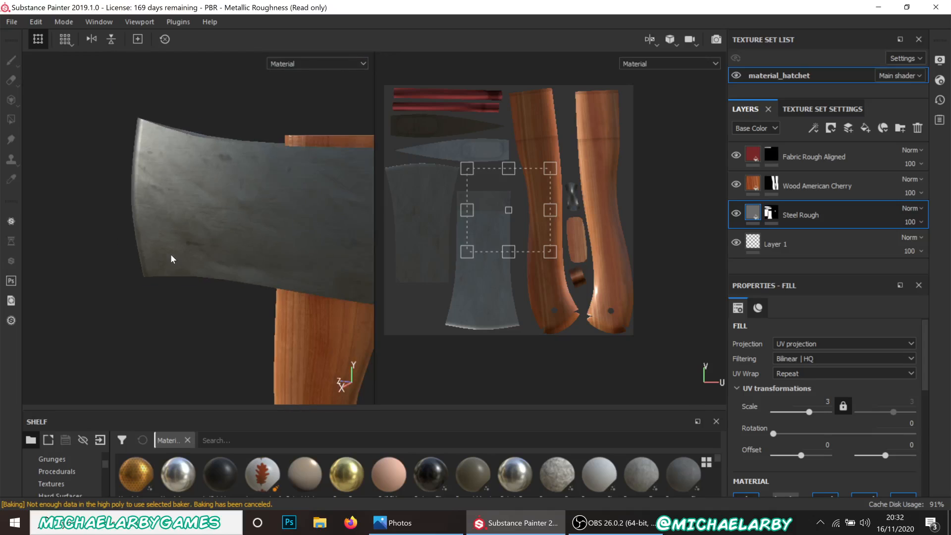
{"action": "left_click_drag", "start_coordinate": [170, 253], "coordinate": [174, 293], "text": "alt"}
{"action": "scroll", "coordinate": [171, 292], "scroll_direction": "up", "scroll_amount": 3}
{"action": "scroll", "coordinate": [108, 308], "scroll_direction": "down", "scroll_amount": 5}
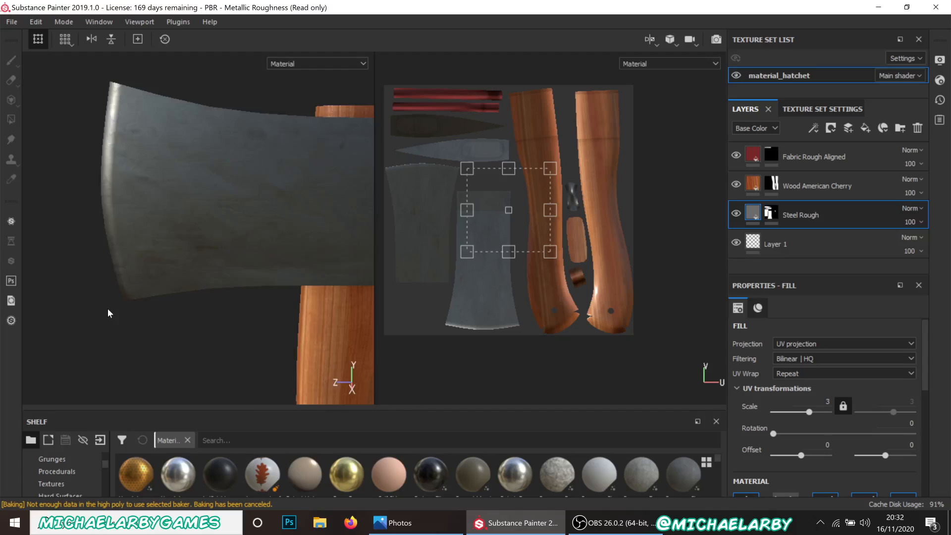
{"action": "scroll", "coordinate": [239, 309], "scroll_direction": "up", "scroll_amount": 4}
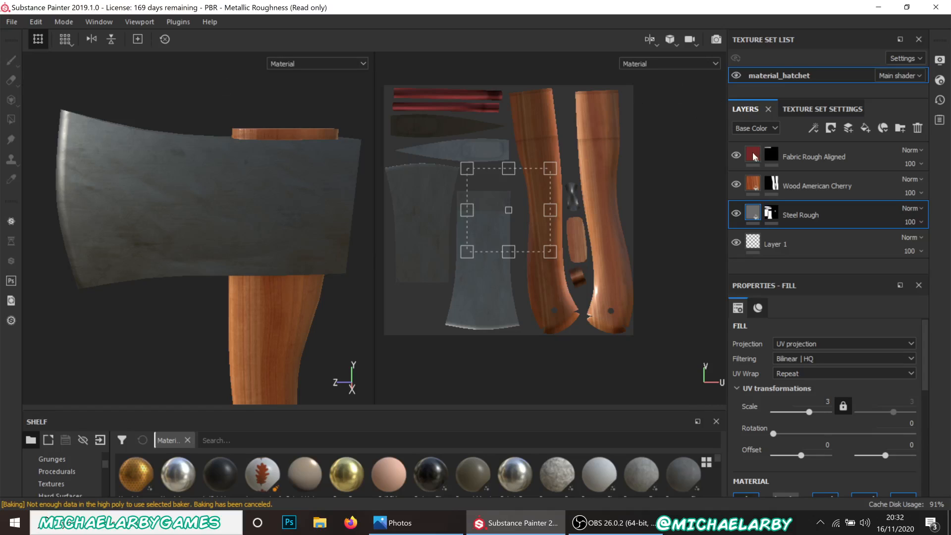
Add a fill layer directly above Steel Rough and set its base colour to dark red, RGB 0.310, 0.017, 0.017
{"action": "left_click", "coordinate": [849, 129]}
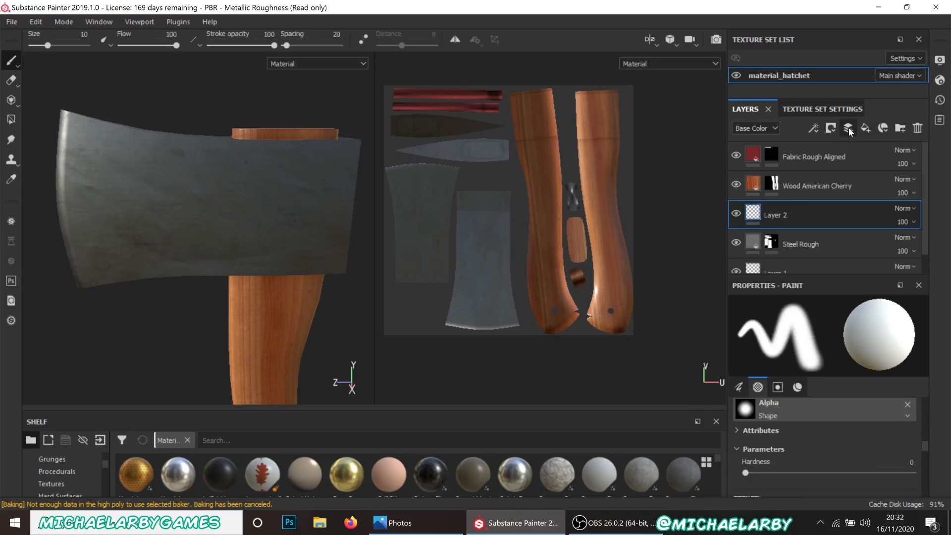
{"action": "key", "text": "ctrl+z"}
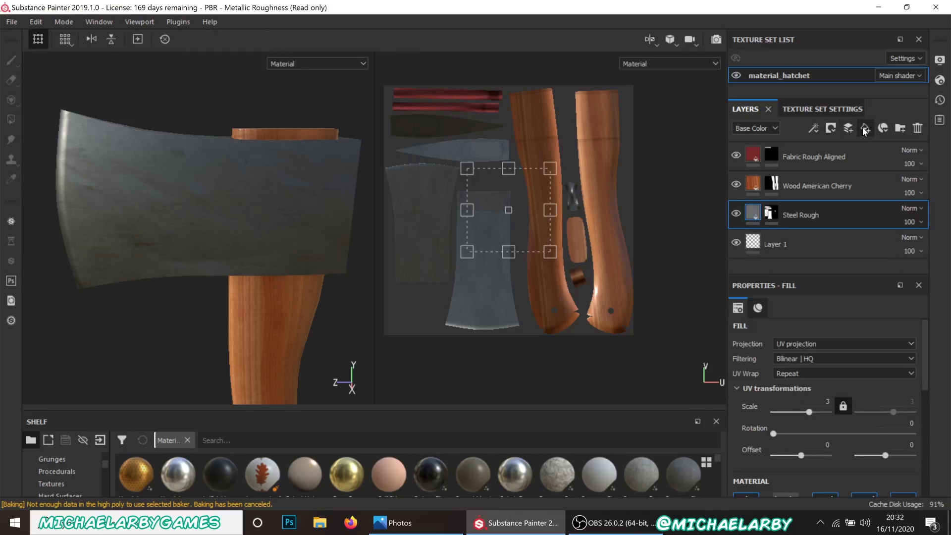
{"action": "left_click", "coordinate": [865, 129]}
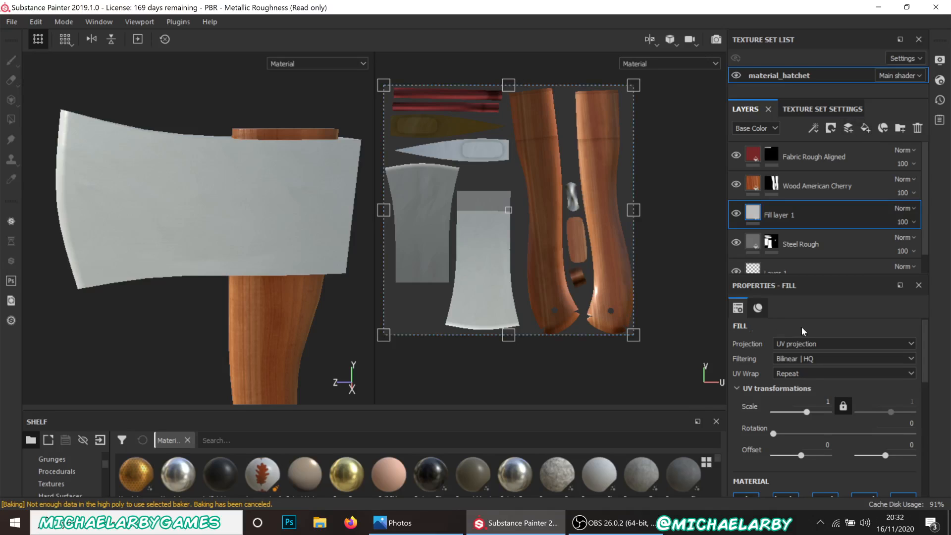
{"action": "scroll", "coordinate": [801, 326], "scroll_direction": "down", "scroll_amount": 4}
{"action": "scroll", "coordinate": [802, 327], "scroll_direction": "up", "scroll_amount": 3}
{"action": "scroll", "coordinate": [828, 377], "scroll_direction": "down", "scroll_amount": 2}
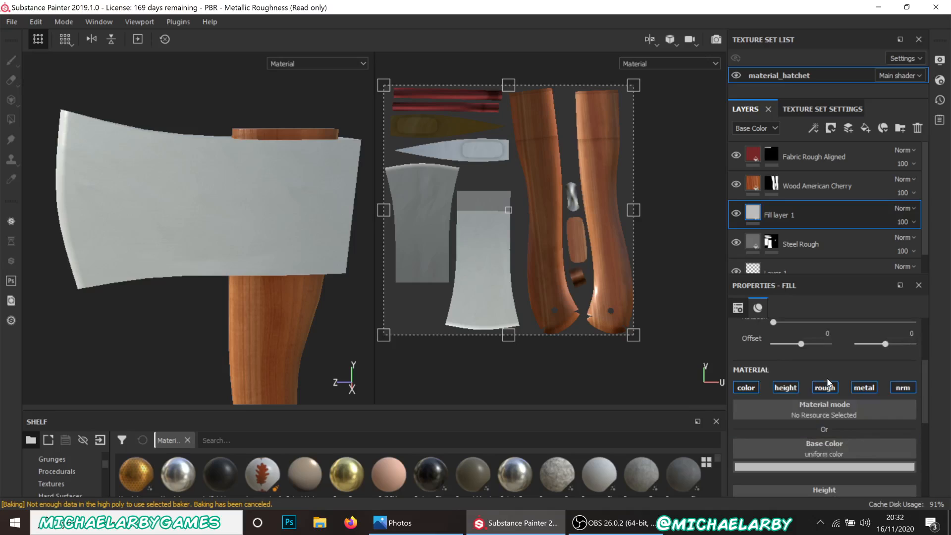
{"action": "scroll", "coordinate": [806, 388], "scroll_direction": "down", "scroll_amount": 1}
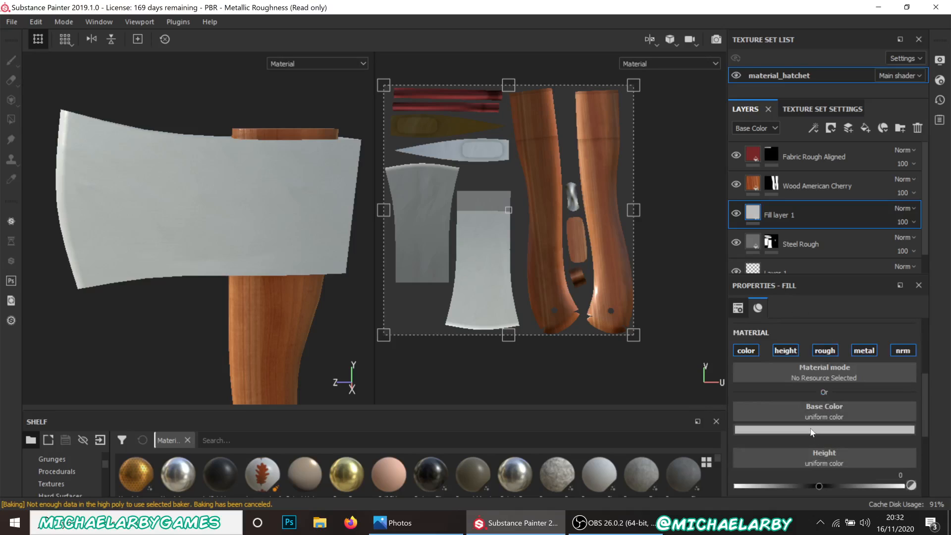
{"action": "left_click", "coordinate": [814, 430]}
{"action": "left_click", "coordinate": [848, 339]}
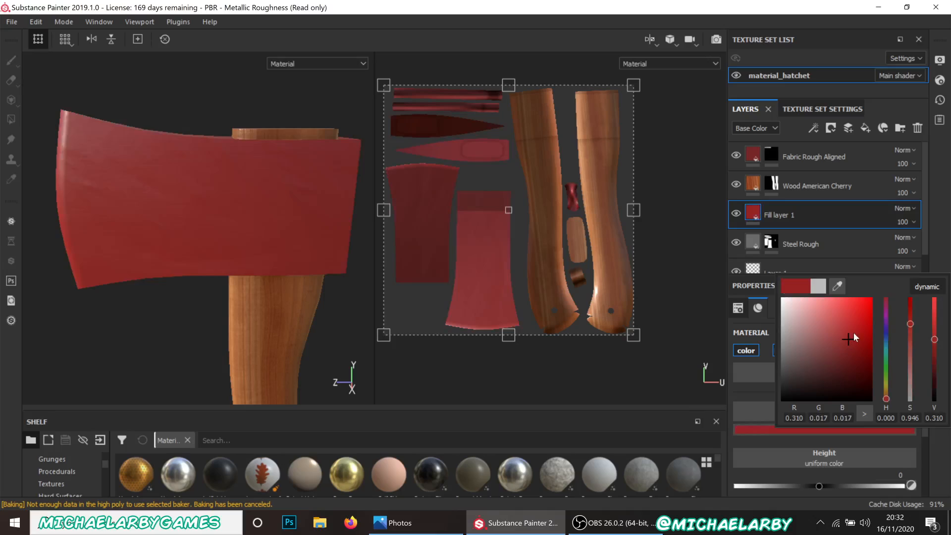
{"action": "left_click", "coordinate": [819, 231]}
{"action": "left_click", "coordinate": [815, 212]}
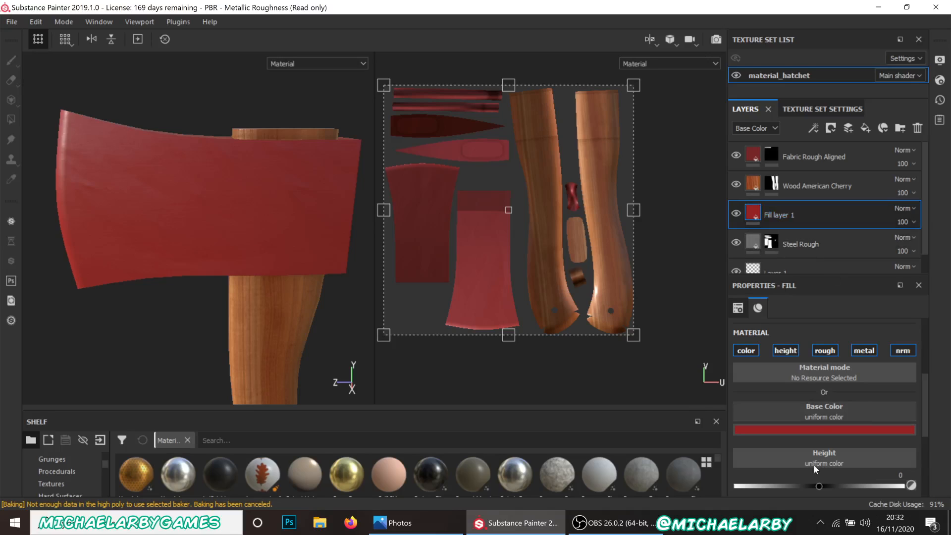
Set the red fill layer's Roughness to 0.4
{"action": "scroll", "coordinate": [824, 439], "scroll_direction": "down", "scroll_amount": 3}
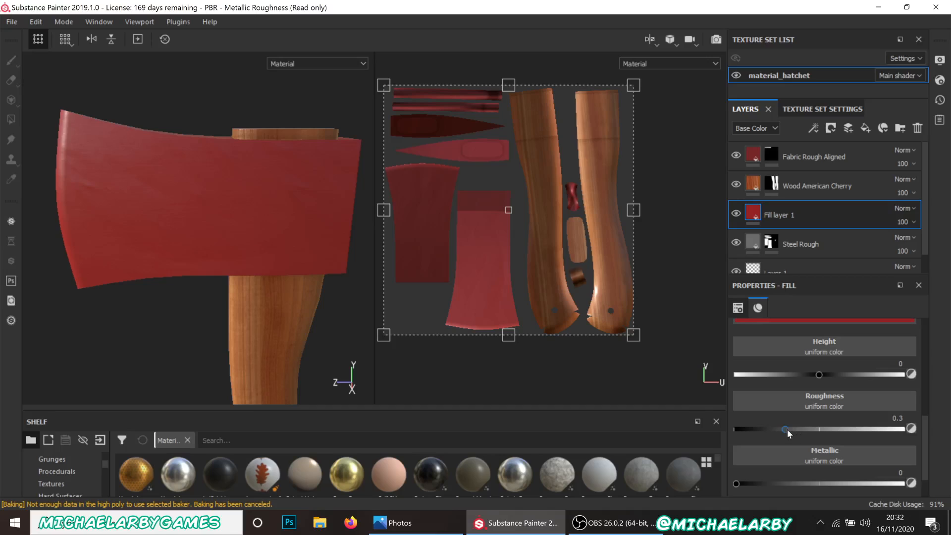
{"action": "left_click_drag", "start_coordinate": [784, 429], "coordinate": [802, 426]}
{"action": "scroll", "coordinate": [804, 483], "scroll_direction": "down", "scroll_amount": 1}
{"action": "scroll", "coordinate": [790, 433], "scroll_direction": "up", "scroll_amount": 2}
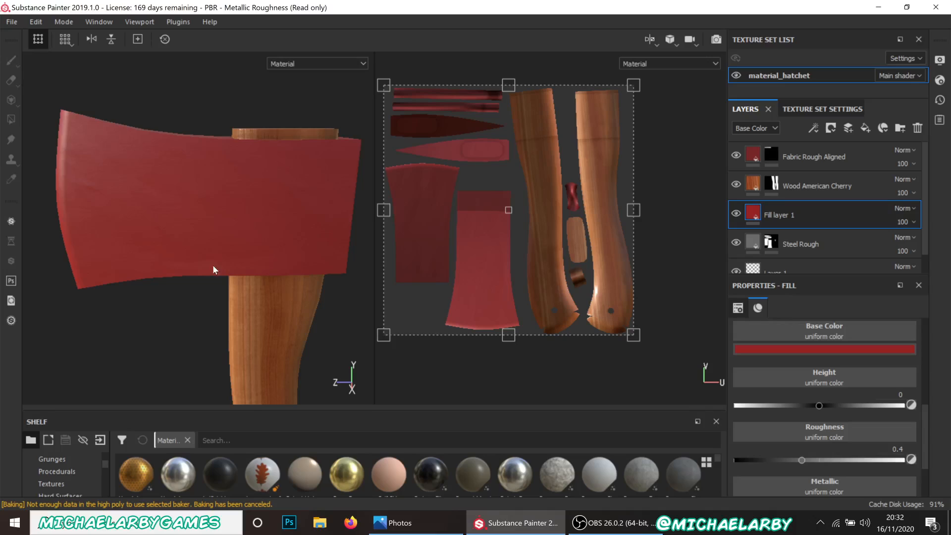
Rename the red fill layer as head paint and give it a black mask
{"action": "double_click", "coordinate": [774, 218]}
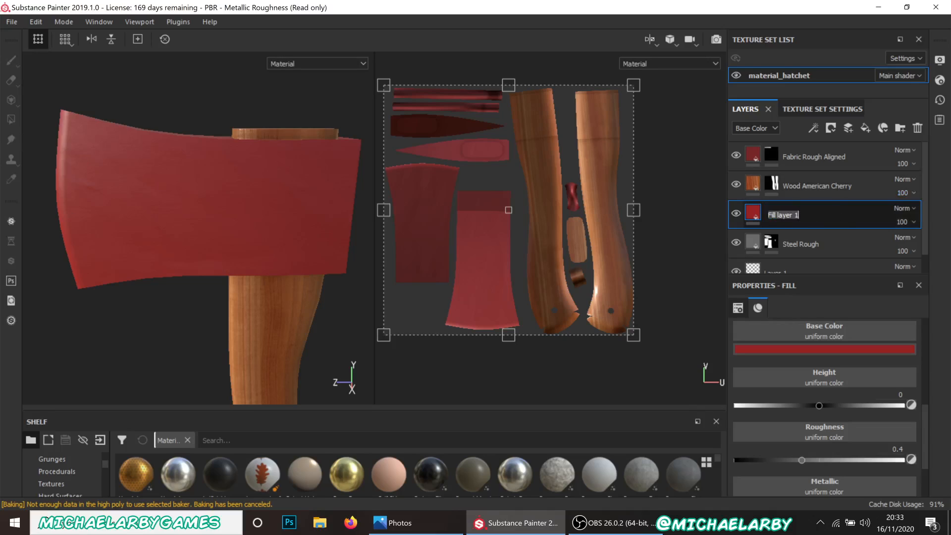
{"action": "type", "text": "head paint"}
{"action": "key", "text": "Return"}
{"action": "left_click", "coordinate": [830, 127]}
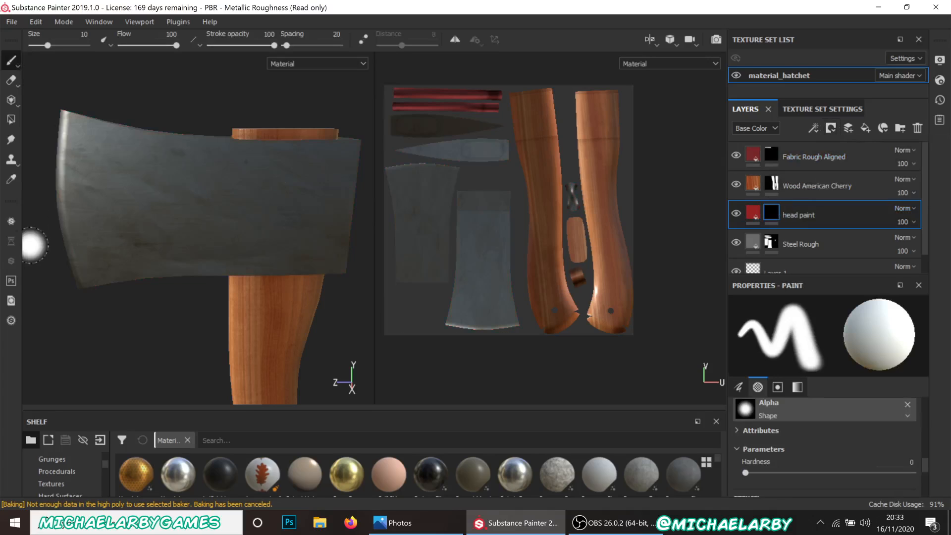
Use Polygon Fill in polygon mode to reveal a few patches of head paint on the axe head's side
{"action": "left_click", "coordinate": [9, 119]}
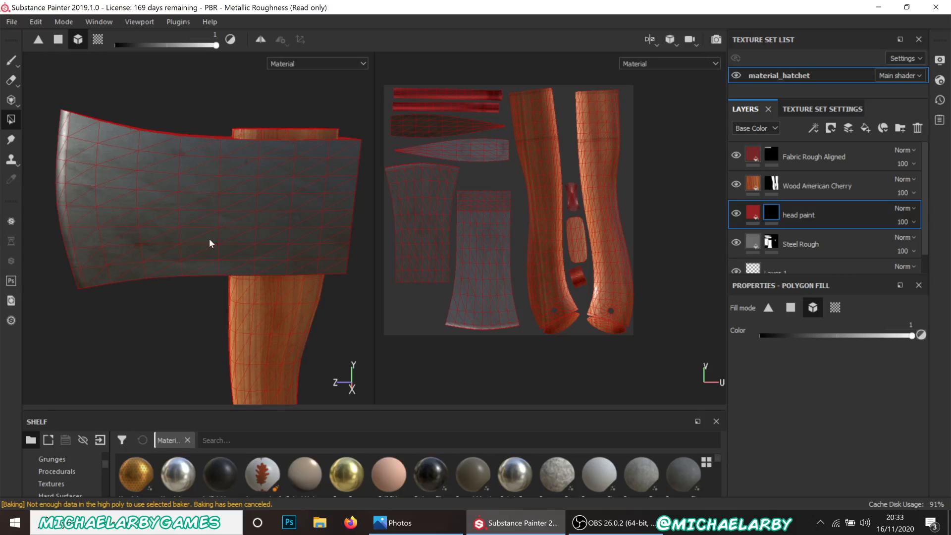
{"action": "left_click", "coordinate": [201, 180]}
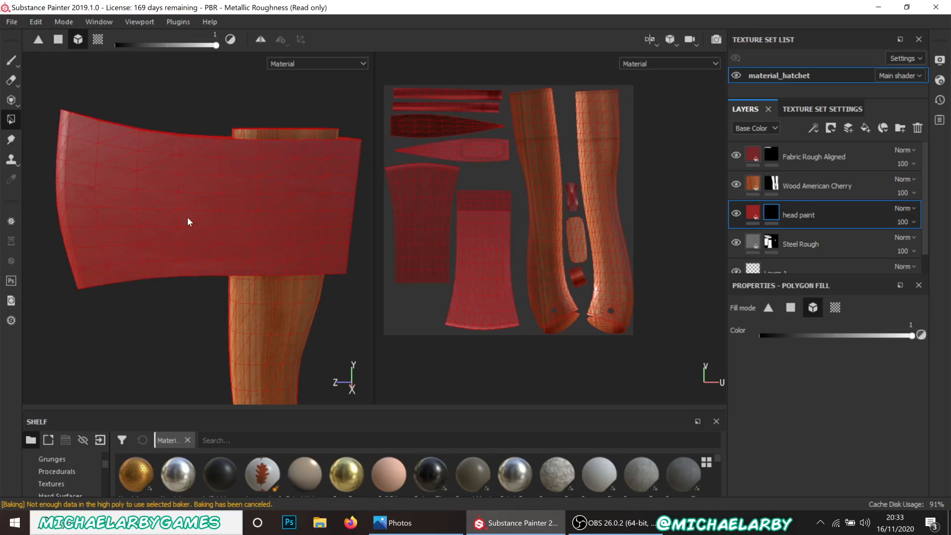
{"action": "key", "text": "ctrl+z"}
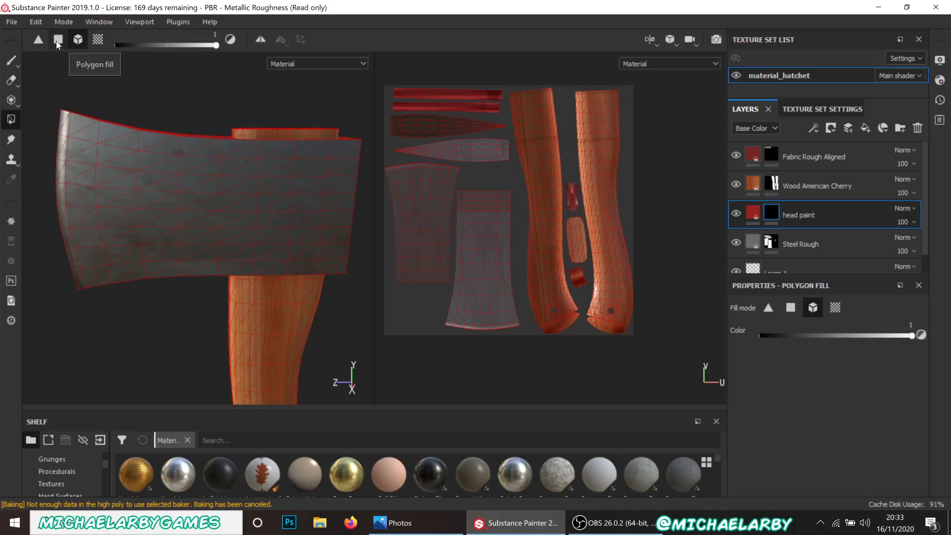
{"action": "left_click", "coordinate": [58, 43]}
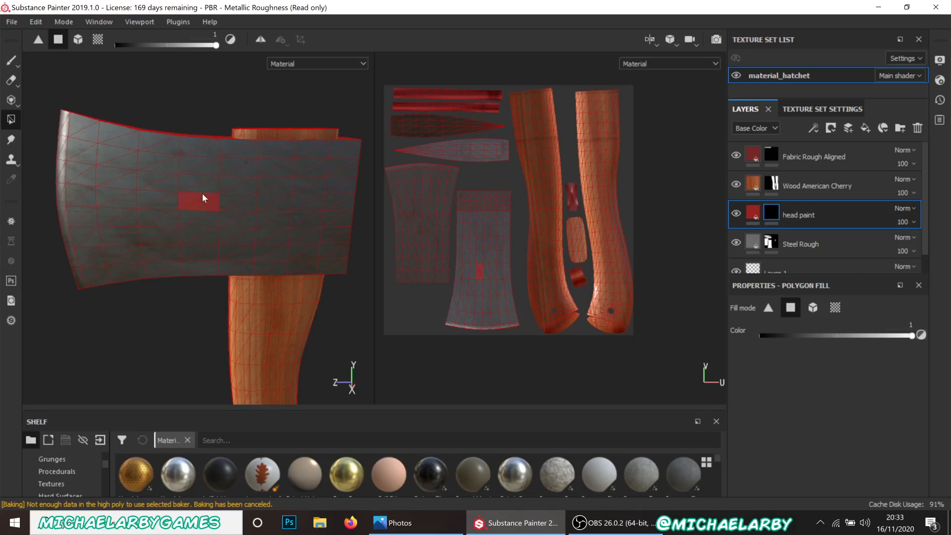
{"action": "left_click_drag", "start_coordinate": [207, 174], "coordinate": [435, 308]}
{"action": "left_click_drag", "start_coordinate": [409, 341], "coordinate": [281, 189]}
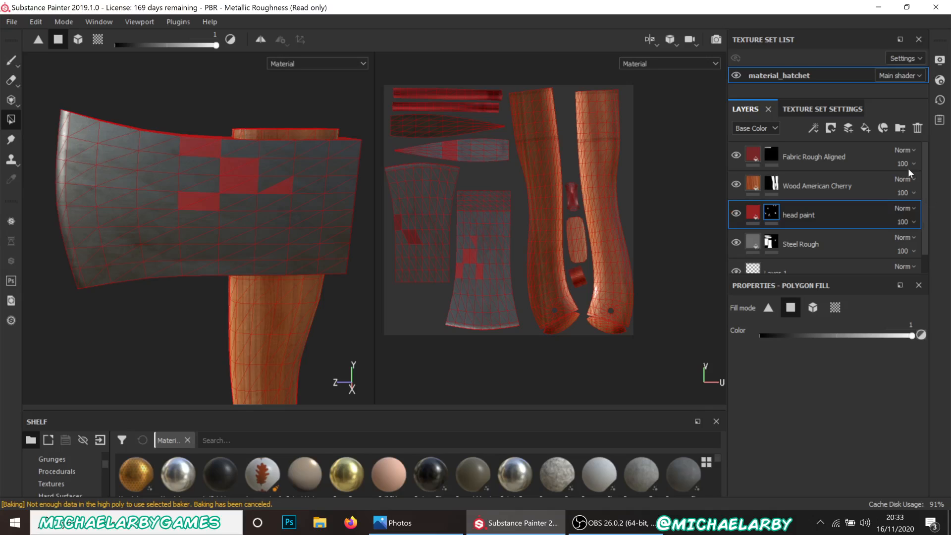
{"action": "mouse_move", "coordinate": [836, 215]}
{"action": "left_mouse_down"}
{"action": "mouse_move", "coordinate": [823, 149]}
{"action": "mouse_move", "coordinate": [820, 158]}
{"action": "left_mouse_up"}
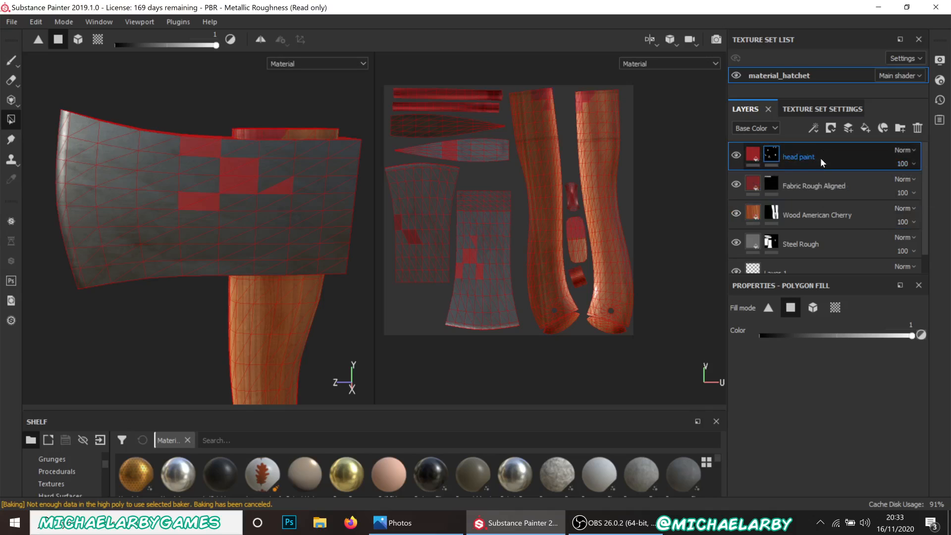
{"action": "mouse_move", "coordinate": [212, 107]}
{"action": "left_mouse_down"}
{"action": "mouse_move", "coordinate": [319, 198]}
{"action": "mouse_move", "coordinate": [338, 313]}
{"action": "mouse_move", "coordinate": [323, 299]}
{"action": "mouse_move", "coordinate": [301, 176]}
{"action": "mouse_move", "coordinate": [337, 312]}
{"action": "mouse_move", "coordinate": [351, 305]}
{"action": "mouse_move", "coordinate": [331, 306]}
{"action": "mouse_move", "coordinate": [339, 271]}
{"action": "mouse_move", "coordinate": [228, 182]}
{"action": "left_mouse_up"}
{"action": "key", "text": "ctrl+z"}
{"action": "key", "text": "ctrl+z"}
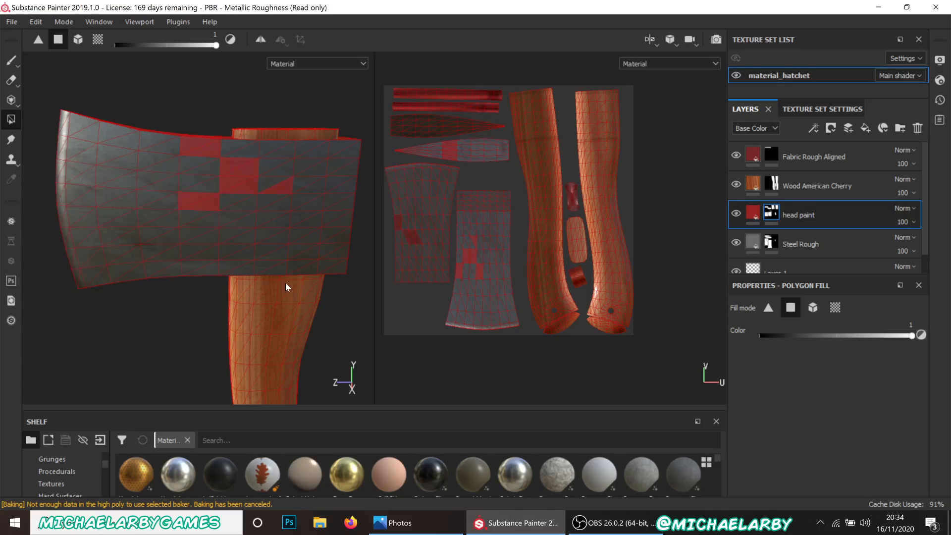
Fill the rear section of both axe head side islands in the UV layout into the head paint mask, leaving the blade ends bare
{"action": "scroll", "coordinate": [435, 250], "scroll_direction": "up", "scroll_amount": 3}
{"action": "scroll", "coordinate": [635, 244], "scroll_direction": "down", "scroll_amount": 3}
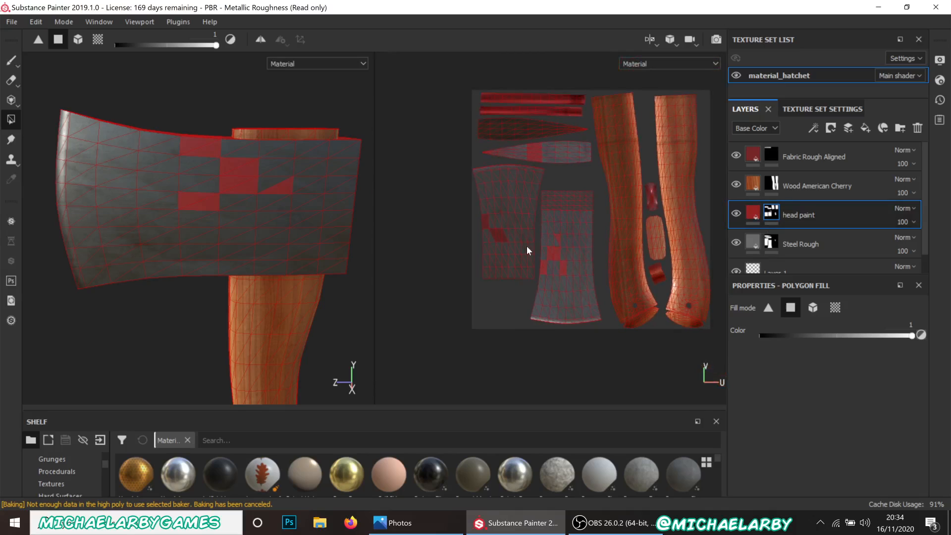
{"action": "scroll", "coordinate": [527, 246], "scroll_direction": "up", "scroll_amount": 5}
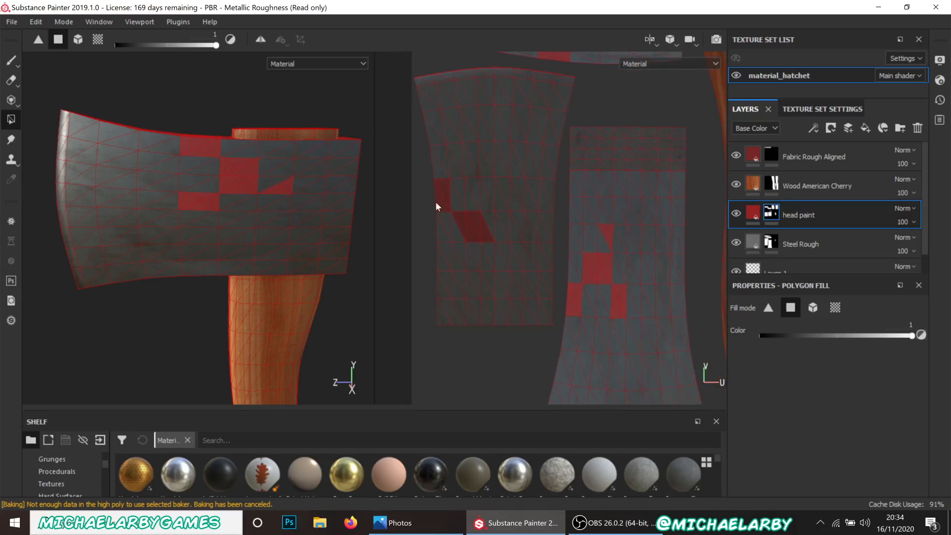
{"action": "mouse_move", "coordinate": [421, 192]}
{"action": "left_mouse_down"}
{"action": "mouse_move", "coordinate": [569, 320]}
{"action": "mouse_move", "coordinate": [560, 342]}
{"action": "mouse_move", "coordinate": [557, 334]}
{"action": "left_mouse_up"}
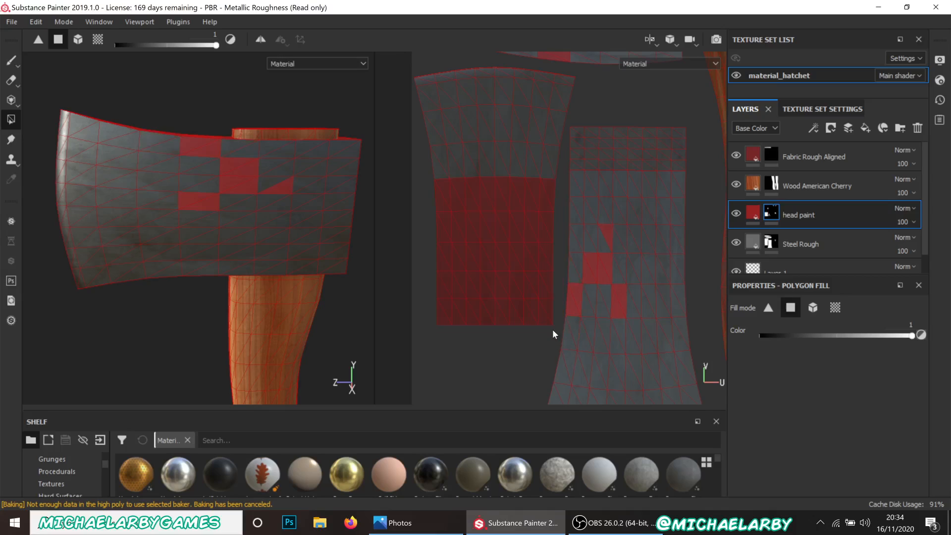
{"action": "scroll", "coordinate": [552, 329], "scroll_direction": "down", "scroll_amount": 2}
{"action": "scroll", "coordinate": [688, 265], "scroll_direction": "up", "scroll_amount": 1}
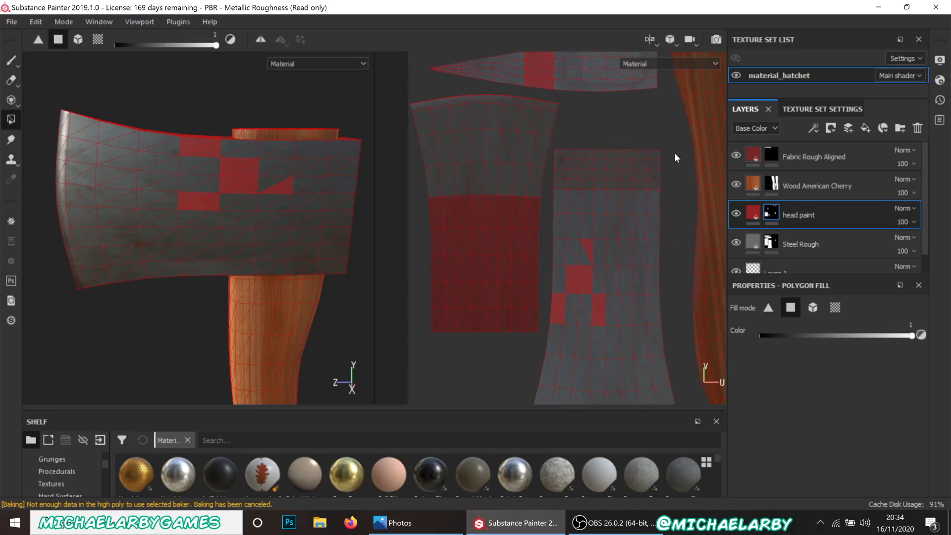
{"action": "left_click_drag", "start_coordinate": [601, 222], "coordinate": [565, 311]}
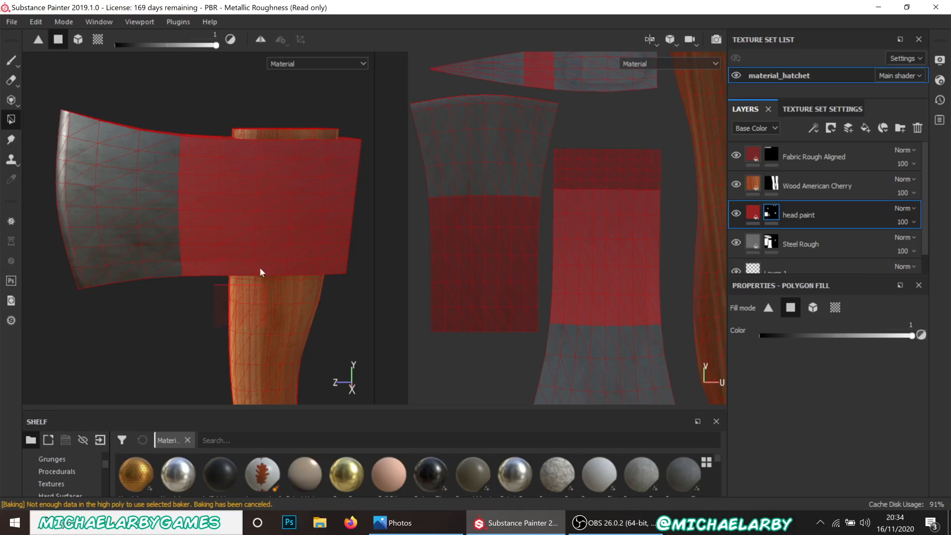
{"action": "left_click_drag", "start_coordinate": [275, 232], "coordinate": [278, 234]}
Fill the blunt rear section of the lighter narrow pointed UV island into the head paint mask, leaving its pointed blade end bare
{"action": "scroll", "coordinate": [554, 287], "scroll_direction": "down", "scroll_amount": 2}
{"action": "scroll", "coordinate": [622, 124], "scroll_direction": "up", "scroll_amount": 3}
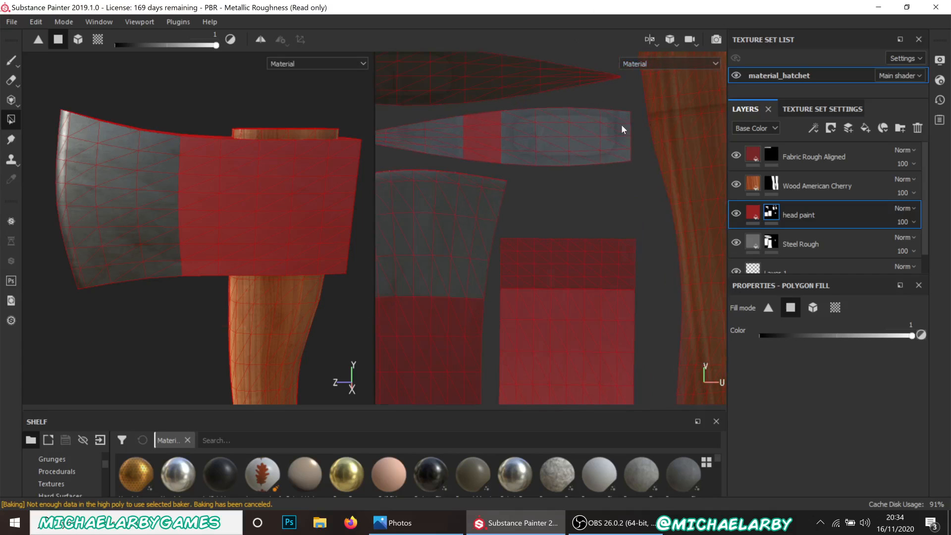
{"action": "left_click_drag", "start_coordinate": [457, 102], "coordinate": [624, 190]}
{"action": "scroll", "coordinate": [545, 253], "scroll_direction": "down", "scroll_amount": 4}
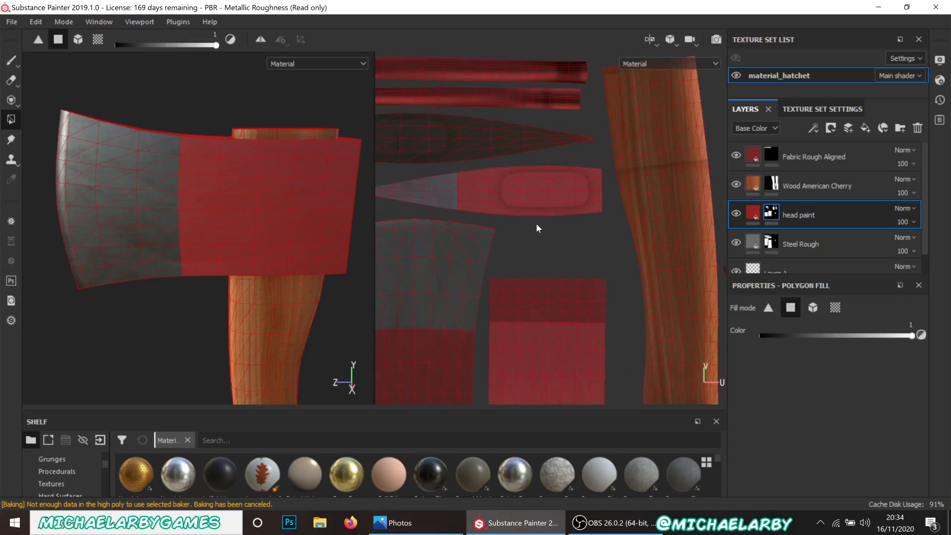
{"action": "scroll", "coordinate": [402, 145], "scroll_direction": "up", "scroll_amount": 1}
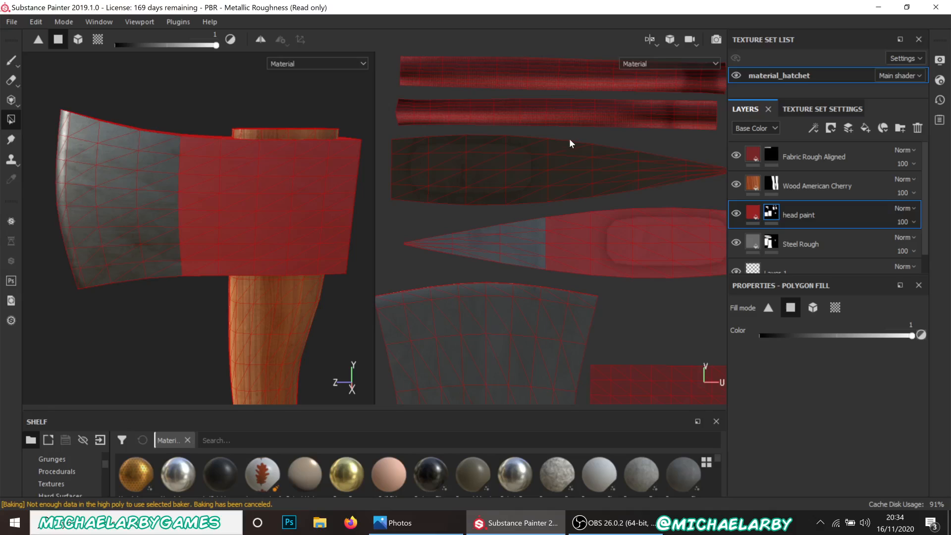
Fill the blunt rear section of the darker narrow pointed UV island into the head paint mask, leaving its pointed blade end bare
{"action": "left_click_drag", "start_coordinate": [430, 190], "coordinate": [410, 212]}
{"action": "scroll", "coordinate": [187, 228], "scroll_direction": "down", "scroll_amount": 2}
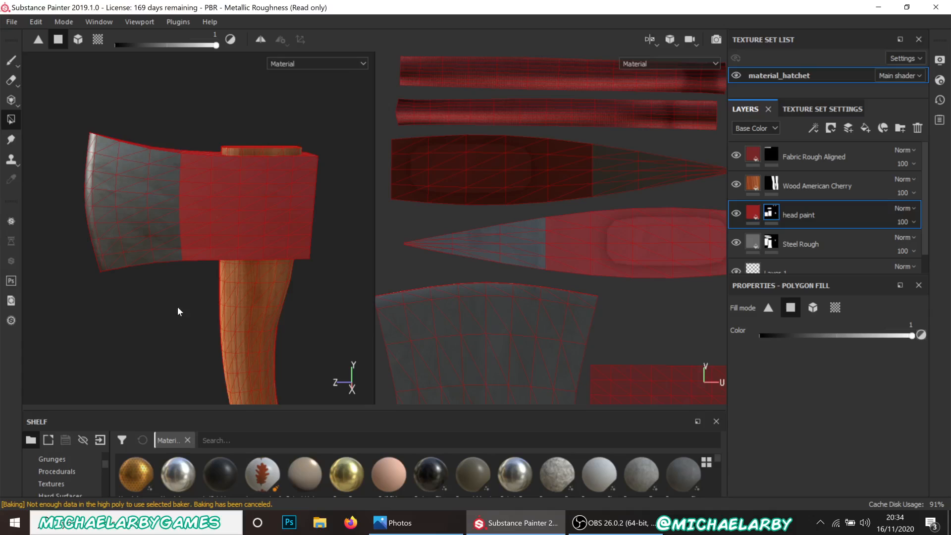
{"action": "left_click_drag", "start_coordinate": [178, 311], "coordinate": [225, 332], "text": "alt"}
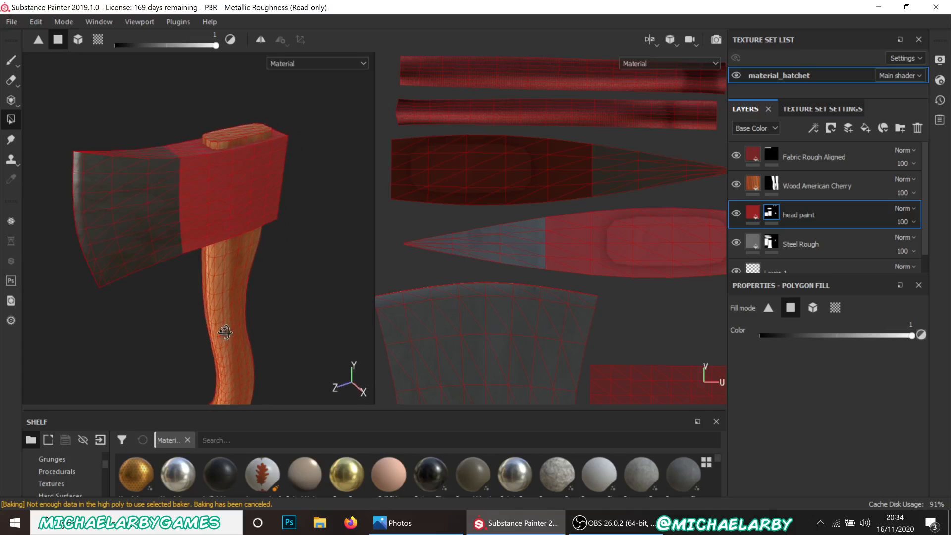
Set the head paint fill layer's height to 0.0691 so the paint stands slightly above the steel
{"action": "left_click", "coordinate": [11, 60]}
{"action": "scroll", "coordinate": [182, 260], "scroll_direction": "up", "scroll_amount": 2}
{"action": "scroll", "coordinate": [182, 261], "scroll_direction": "up", "scroll_amount": 2}
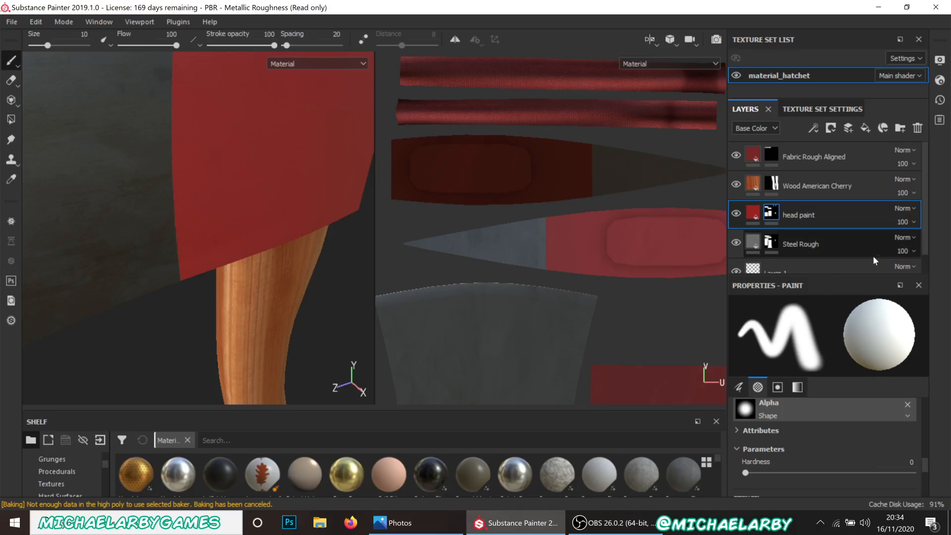
{"action": "left_click", "coordinate": [760, 212]}
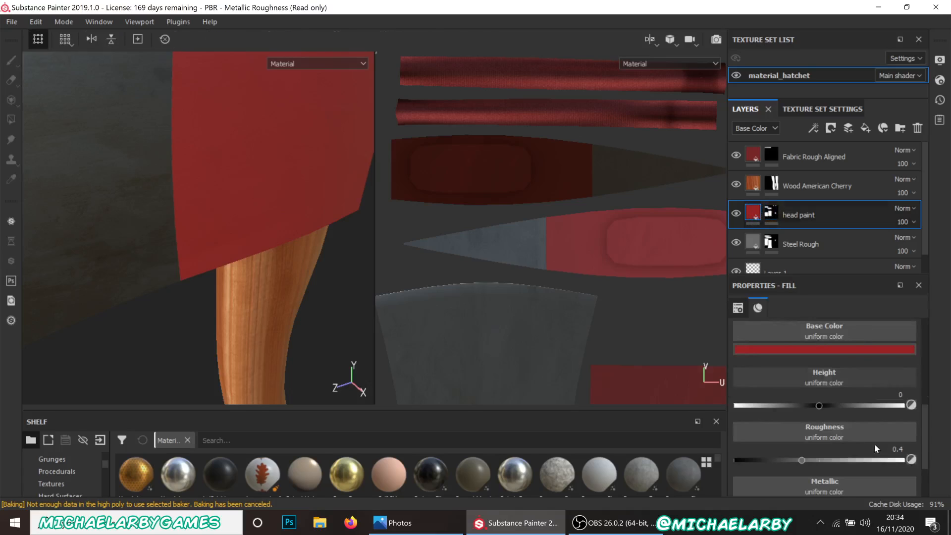
{"action": "left_click_drag", "start_coordinate": [818, 406], "coordinate": [825, 406]}
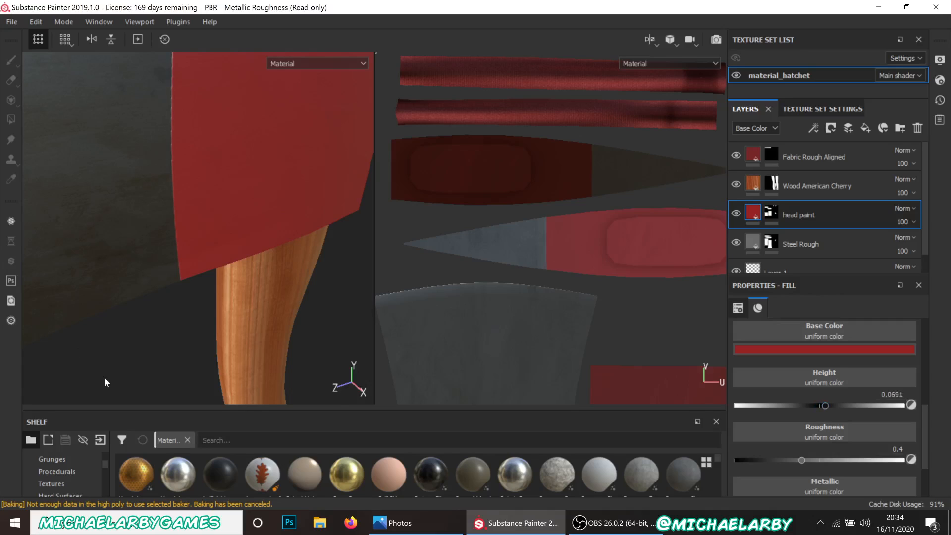
Examine the raised paint edge and the surface of the axe head up close and from several angles
{"action": "right_click_drag", "start_coordinate": [130, 335], "coordinate": [32, 342], "text": "shift"}
{"action": "left_click_drag", "start_coordinate": [133, 385], "coordinate": [171, 344], "text": "alt"}
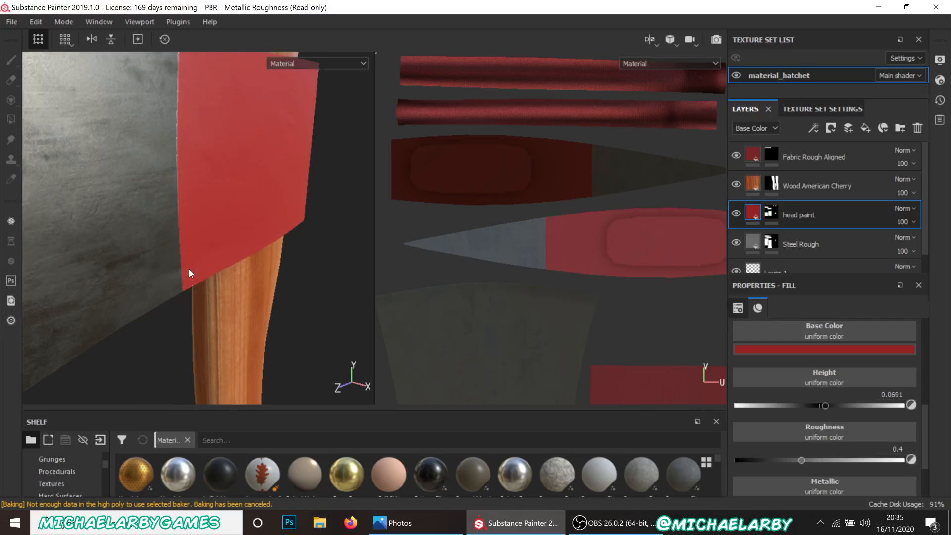
{"action": "scroll", "coordinate": [200, 233], "scroll_direction": "up", "scroll_amount": 2}
{"action": "scroll", "coordinate": [200, 234], "scroll_direction": "down", "scroll_amount": 5}
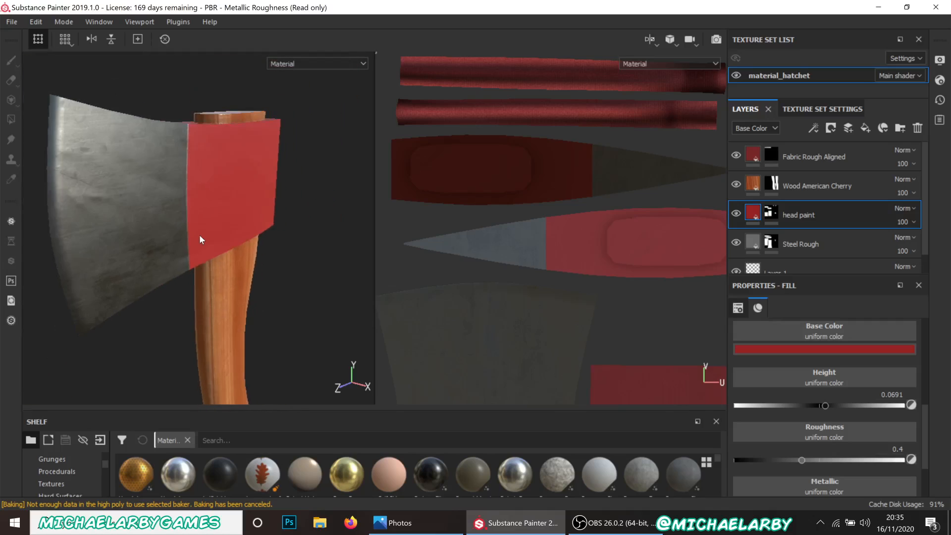
{"action": "scroll", "coordinate": [199, 234], "scroll_direction": "up", "scroll_amount": 2}
{"action": "scroll", "coordinate": [200, 234], "scroll_direction": "down", "scroll_amount": 2}
{"action": "scroll", "coordinate": [192, 216], "scroll_direction": "up", "scroll_amount": 4}
{"action": "scroll", "coordinate": [218, 230], "scroll_direction": "down", "scroll_amount": 4}
{"action": "scroll", "coordinate": [218, 230], "scroll_direction": "down", "scroll_amount": 2}
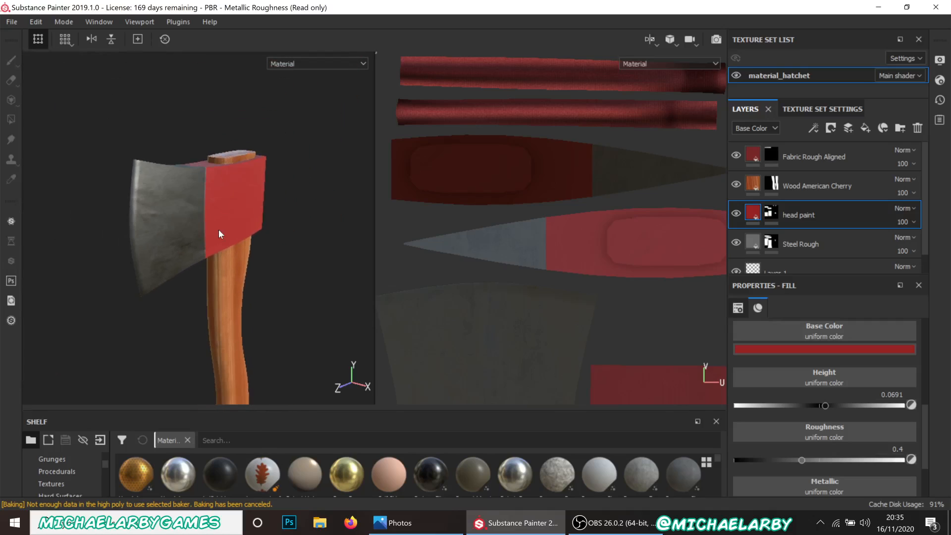
{"action": "scroll", "coordinate": [197, 288], "scroll_direction": "up", "scroll_amount": 2}
{"action": "left_click_drag", "start_coordinate": [145, 323], "coordinate": [121, 314], "text": "alt"}
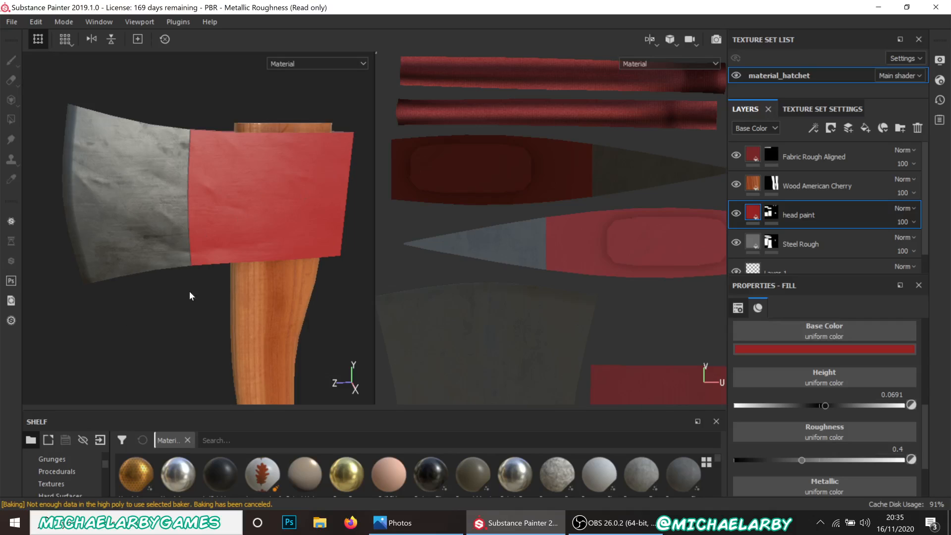
{"action": "left_click_drag", "start_coordinate": [189, 296], "coordinate": [206, 214], "text": "alt"}
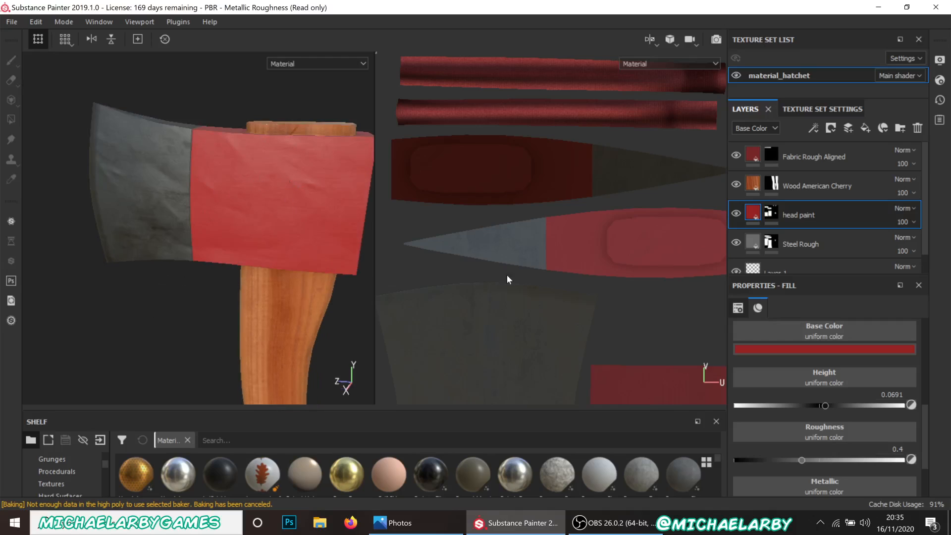
Randomize the Steel Rough layer's seed and set its UV scale to 2
{"action": "left_click", "coordinate": [751, 245]}
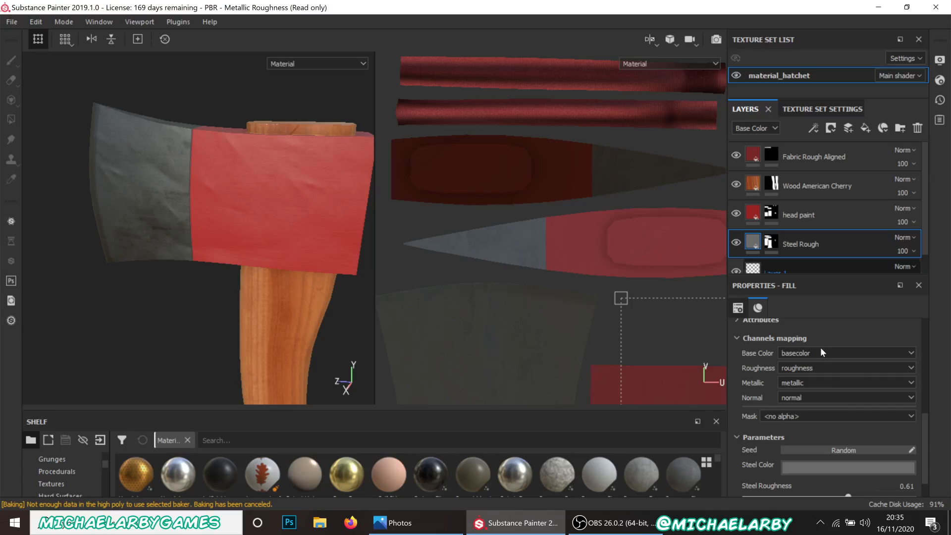
{"action": "left_click", "coordinate": [828, 450]}
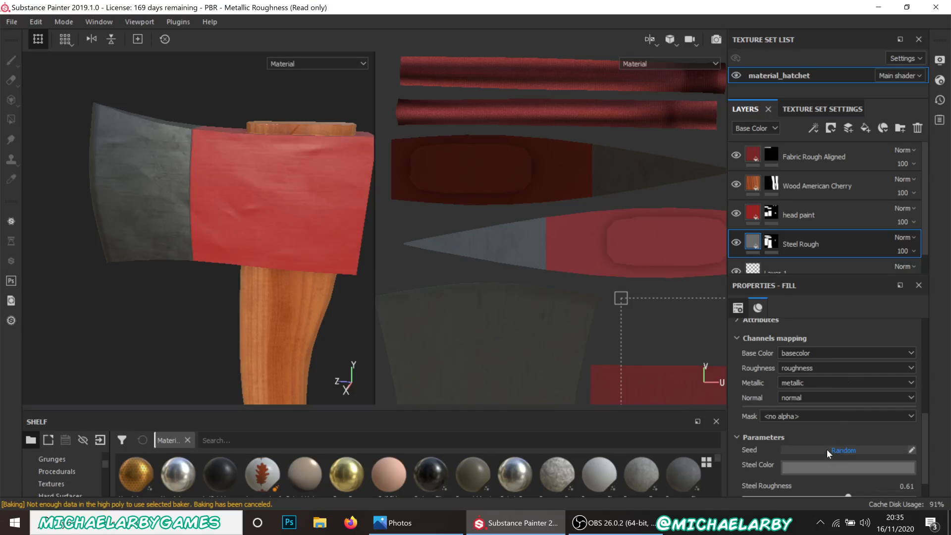
{"action": "left_click", "coordinate": [828, 450]}
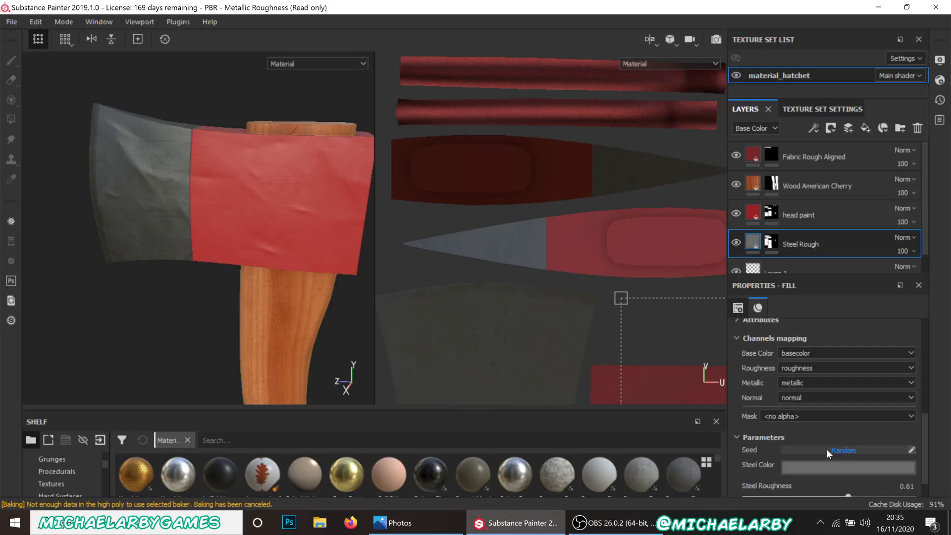
{"action": "scroll", "coordinate": [808, 416], "scroll_direction": "down", "scroll_amount": 1}
{"action": "scroll", "coordinate": [806, 408], "scroll_direction": "up", "scroll_amount": 8}
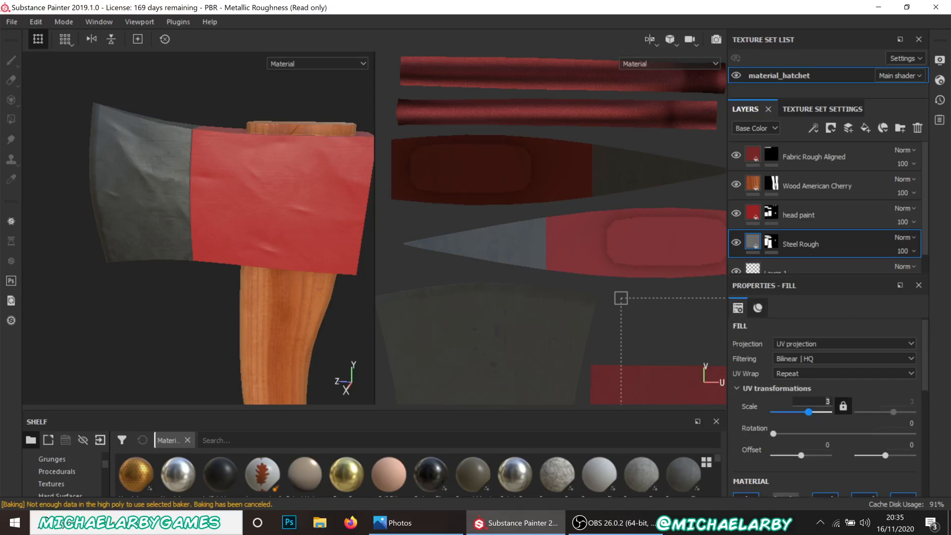
{"action": "key", "text": "Return"}
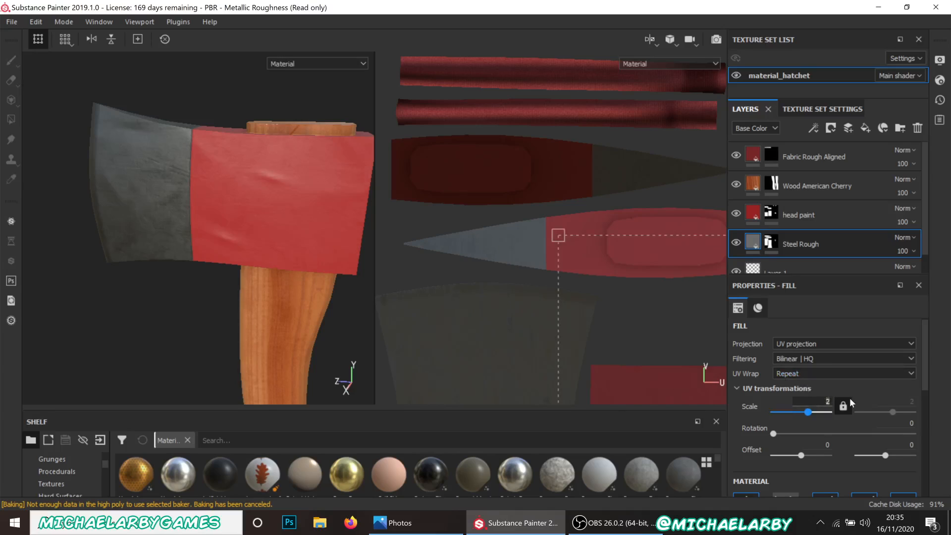
{"action": "key", "text": "Return"}
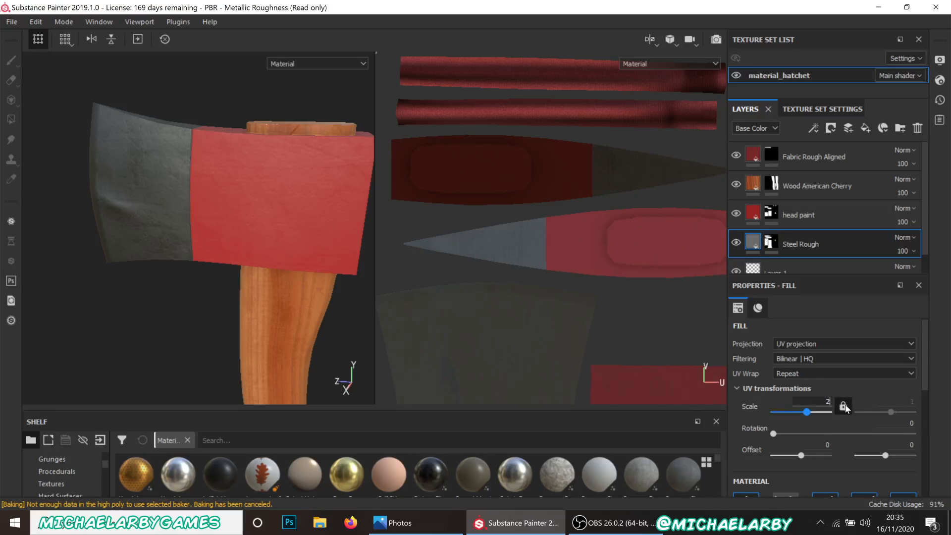
{"action": "key", "text": "ctrl+z"}
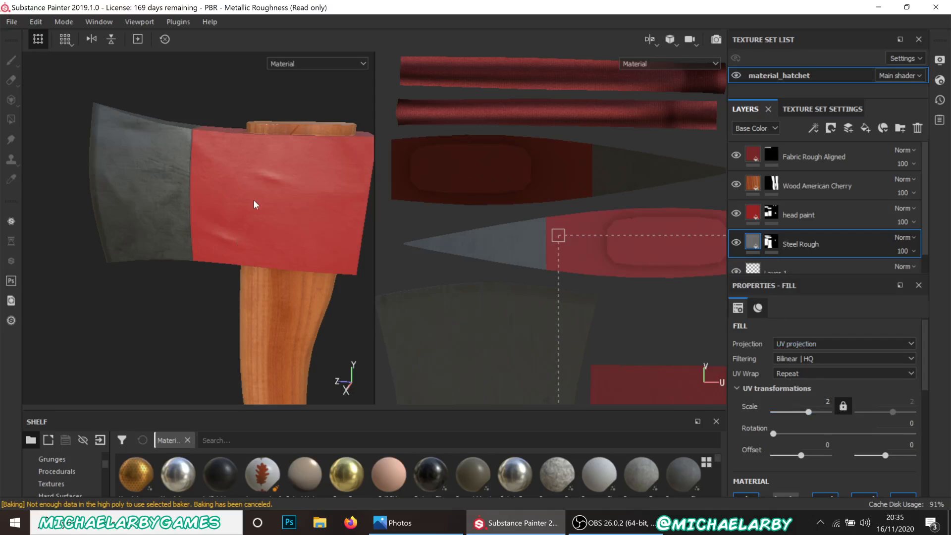
Randomize the Steel Rough seed several more times to vary the metal's surface pattern on the axe head
{"action": "scroll", "coordinate": [824, 415], "scroll_direction": "down", "scroll_amount": 3}
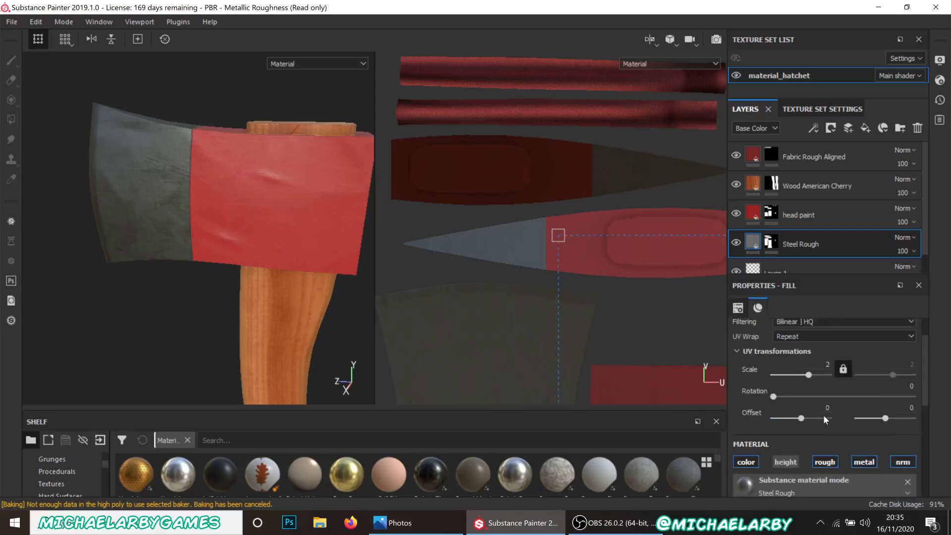
{"action": "scroll", "coordinate": [798, 418], "scroll_direction": "up", "scroll_amount": 2}
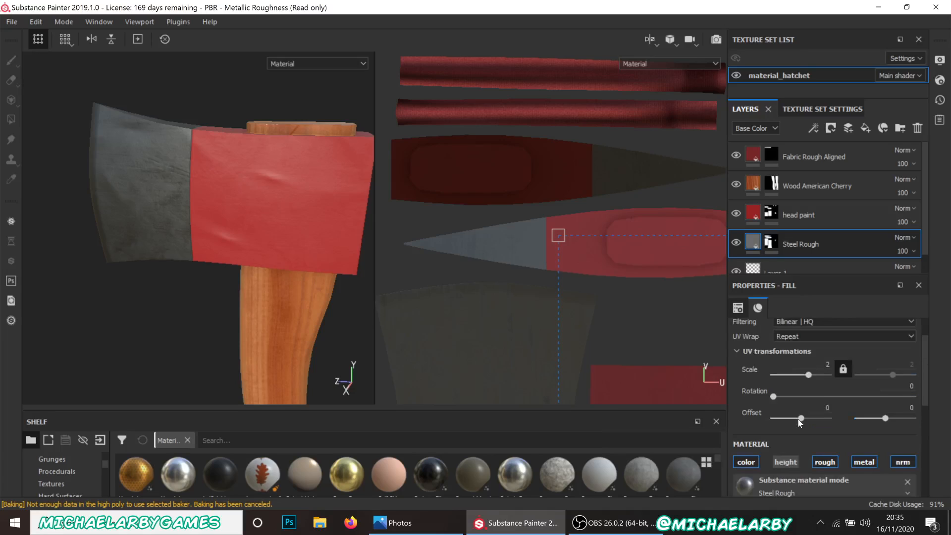
{"action": "scroll", "coordinate": [798, 418], "scroll_direction": "down", "scroll_amount": 2}
{"action": "scroll", "coordinate": [797, 418], "scroll_direction": "down", "scroll_amount": 3}
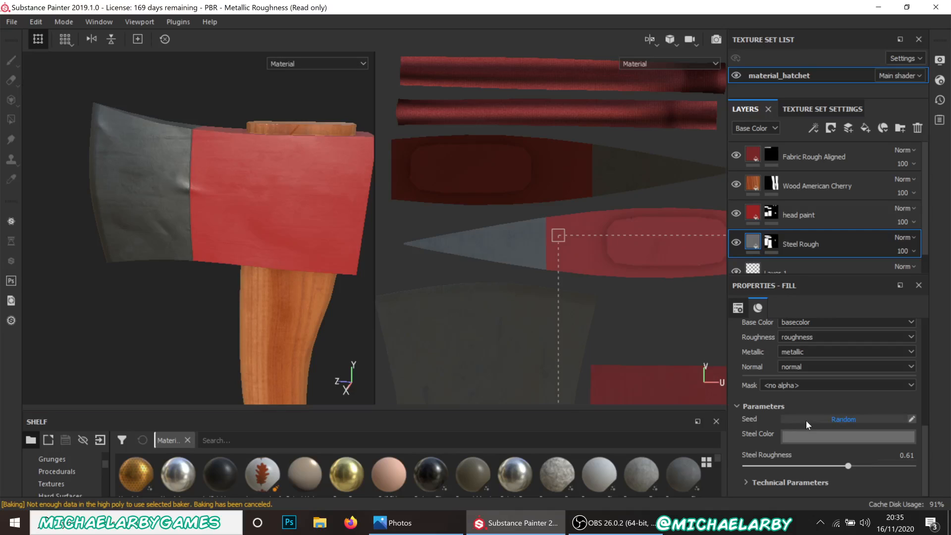
{"action": "left_click", "coordinate": [806, 420]}
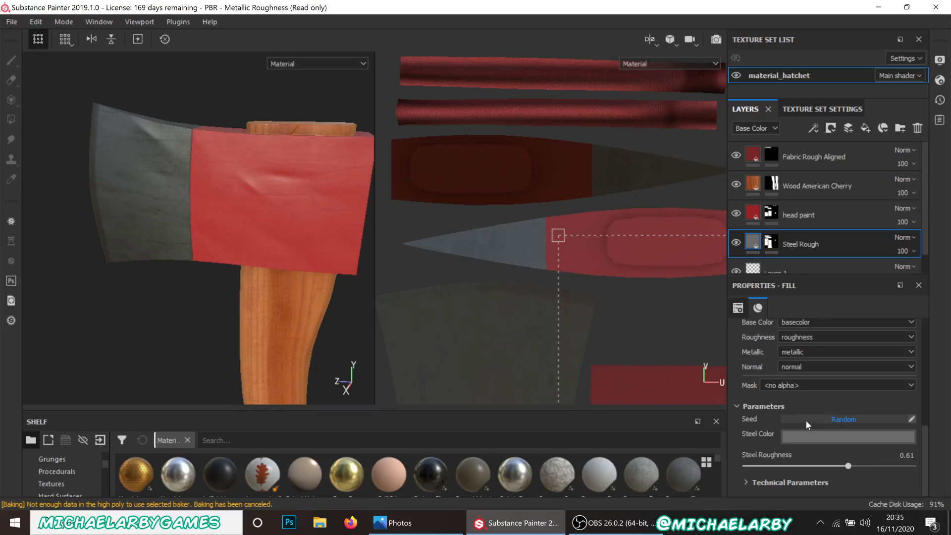
{"action": "left_click", "coordinate": [806, 421]}
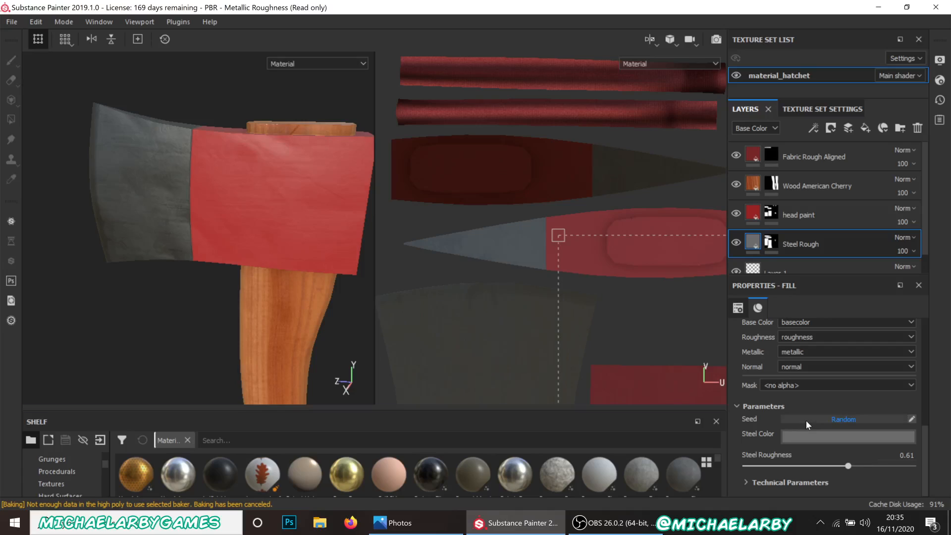
{"action": "left_click", "coordinate": [806, 421]}
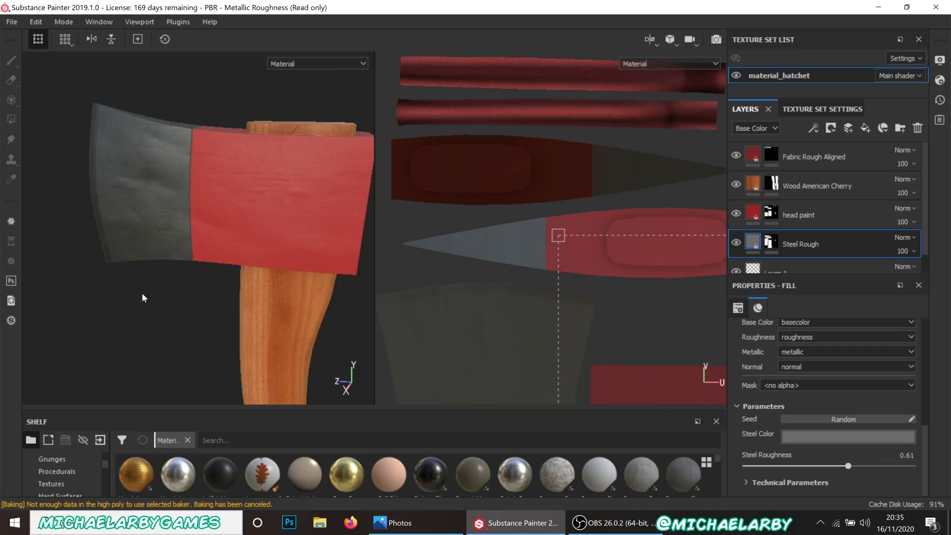
{"action": "mouse_move", "coordinate": [159, 263]}
{"action": "left_mouse_down", "text": "alt"}
{"action": "mouse_move", "coordinate": [304, 249]}
{"action": "mouse_move", "coordinate": [172, 262]}
{"action": "left_mouse_up", "text": "alt"}
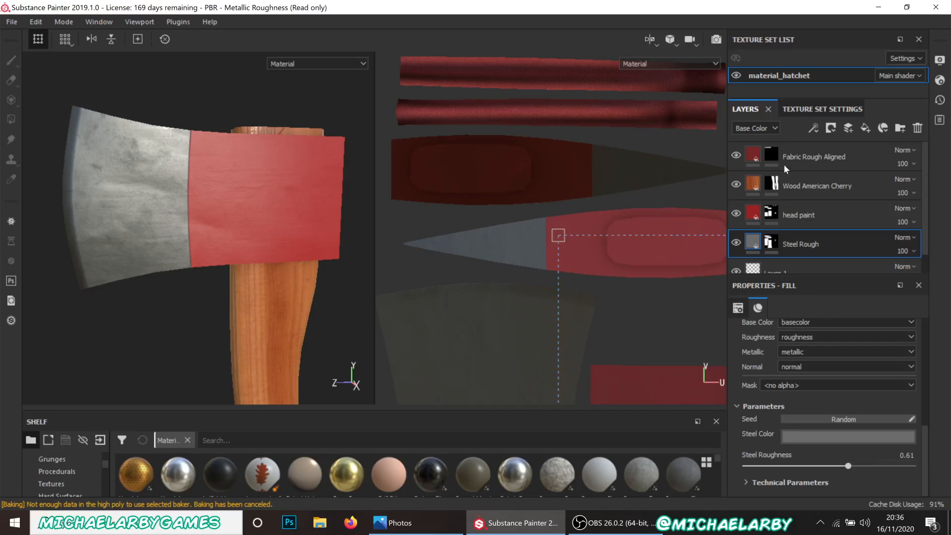
Add a fill layer above Fabric Rough Aligned and disable its color, rough and metal channels, keeping height and normal
{"action": "left_click", "coordinate": [815, 163]}
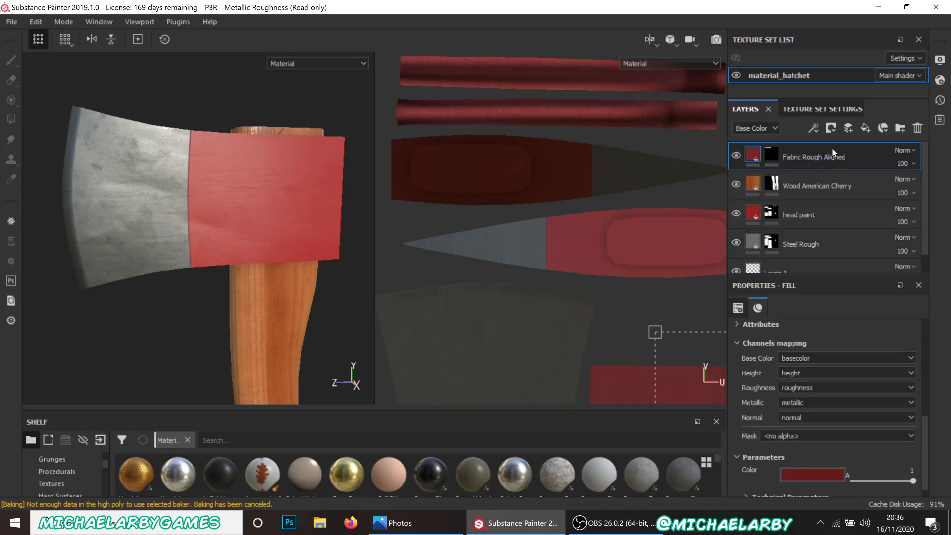
{"action": "left_click", "coordinate": [865, 129]}
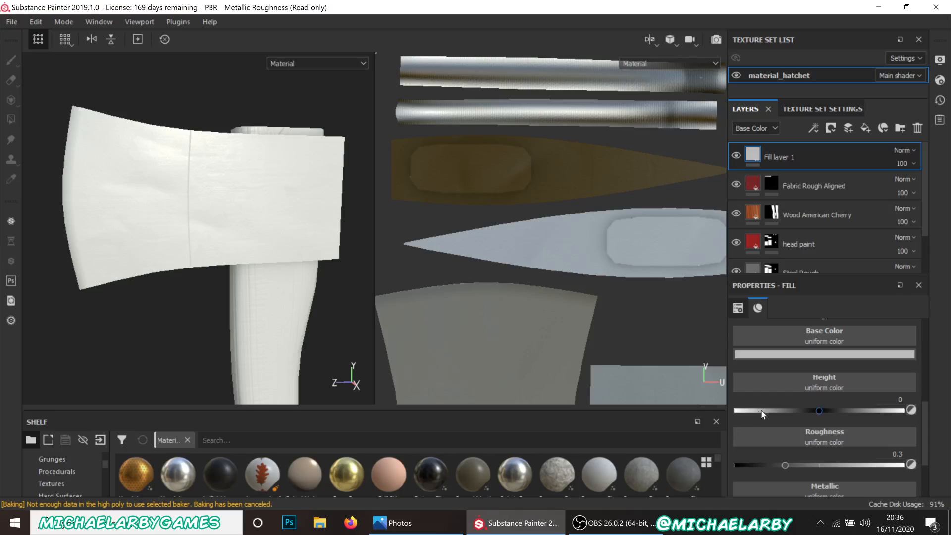
{"action": "scroll", "coordinate": [816, 404], "scroll_direction": "up", "scroll_amount": 3}
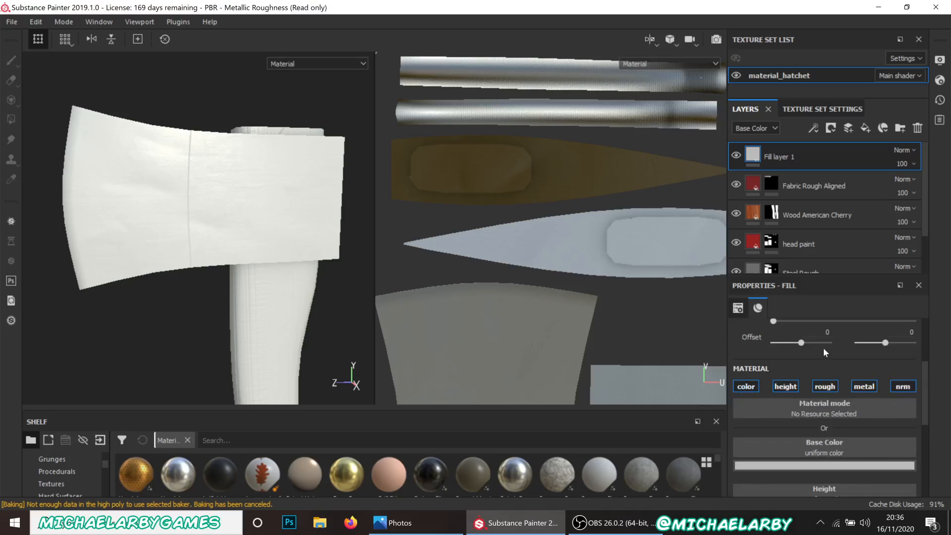
{"action": "scroll", "coordinate": [824, 348], "scroll_direction": "up", "scroll_amount": 2}
{"action": "scroll", "coordinate": [821, 350], "scroll_direction": "down", "scroll_amount": 2}
{"action": "left_click", "coordinate": [746, 387]}
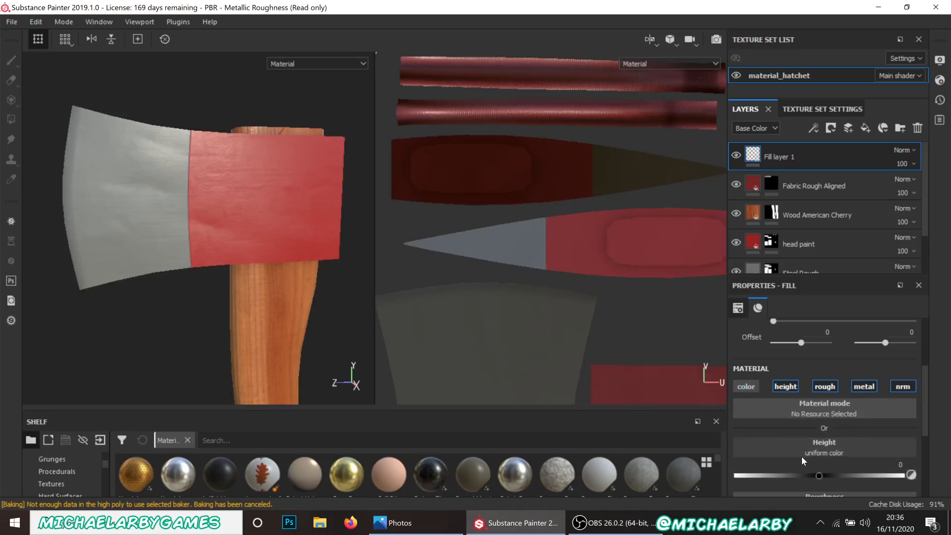
{"action": "left_click", "coordinate": [826, 387]}
{"action": "left_click", "coordinate": [867, 387]}
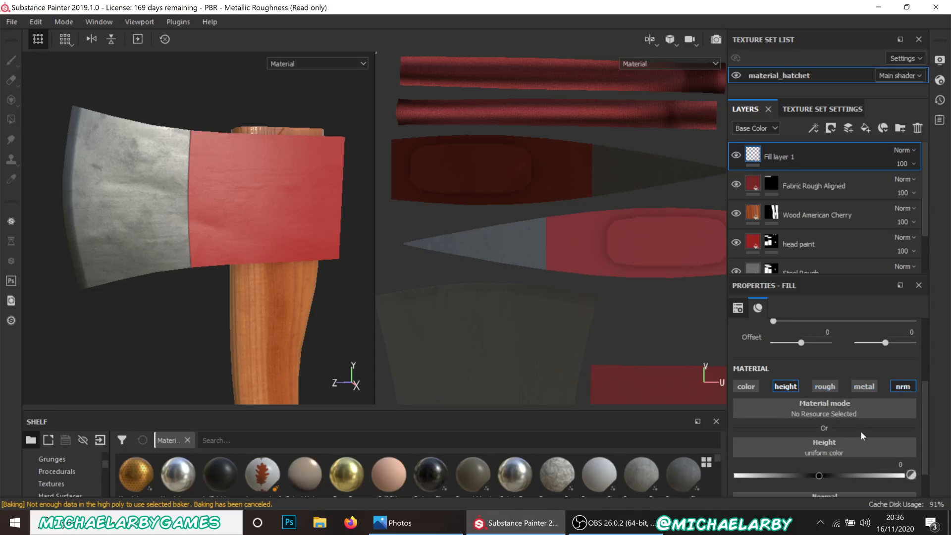
Set the new fill layer's height to -0.1273 and give the layer a black mask
{"action": "left_click_drag", "start_coordinate": [819, 475], "coordinate": [808, 477]}
{"action": "left_click", "coordinate": [834, 128]}
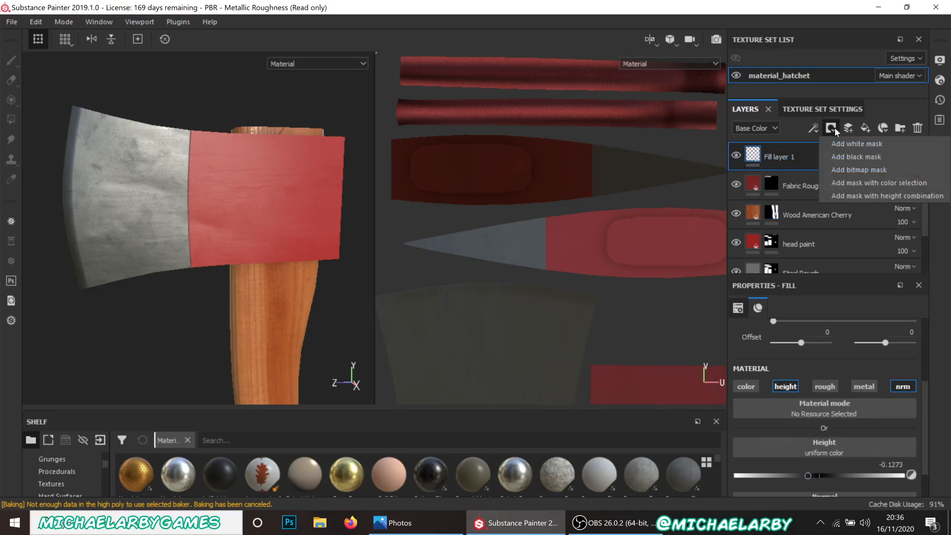
{"action": "left_click", "coordinate": [846, 157]}
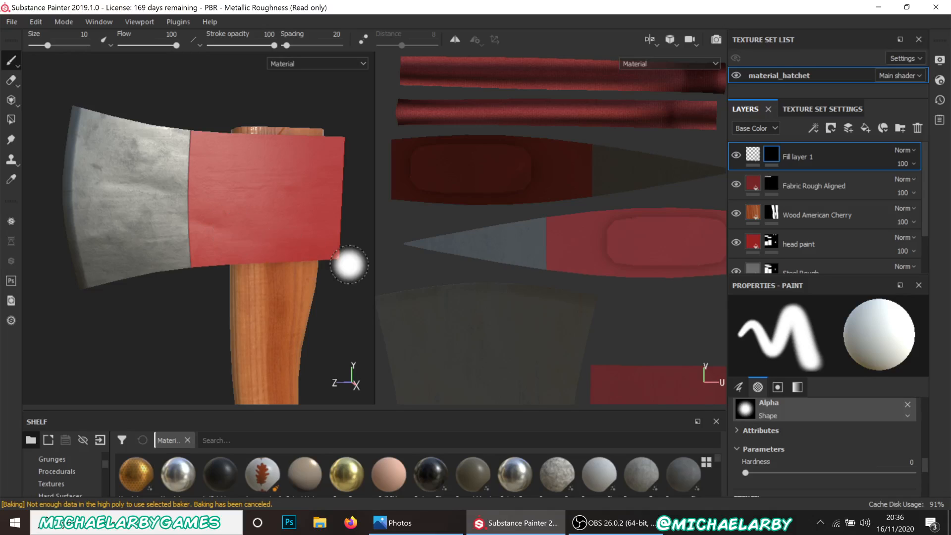
Browse the brush alphas and choose Fleur De Lis as the alpha for painting in the mask
{"action": "left_click", "coordinate": [746, 410]}
{"action": "scroll", "coordinate": [823, 365], "scroll_direction": "down", "scroll_amount": 10}
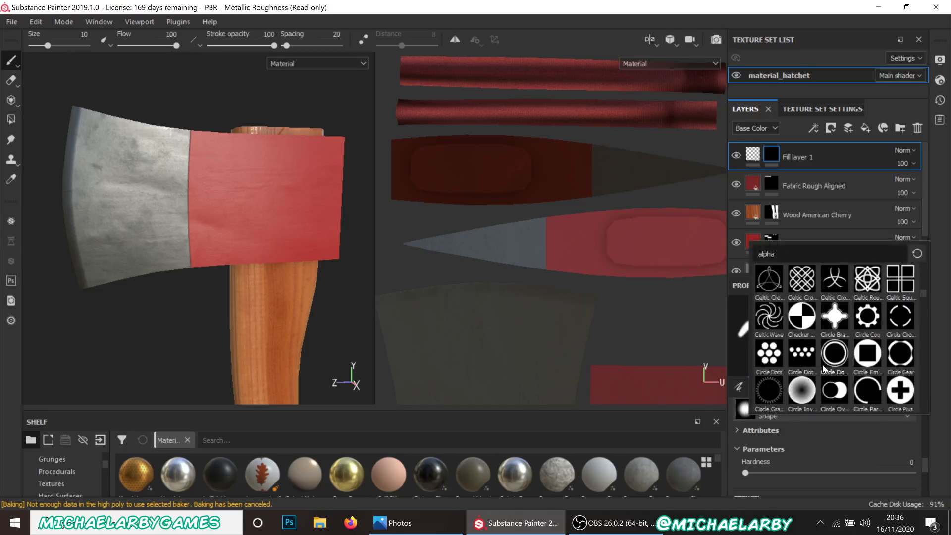
{"action": "scroll", "coordinate": [823, 368], "scroll_direction": "down", "scroll_amount": 6}
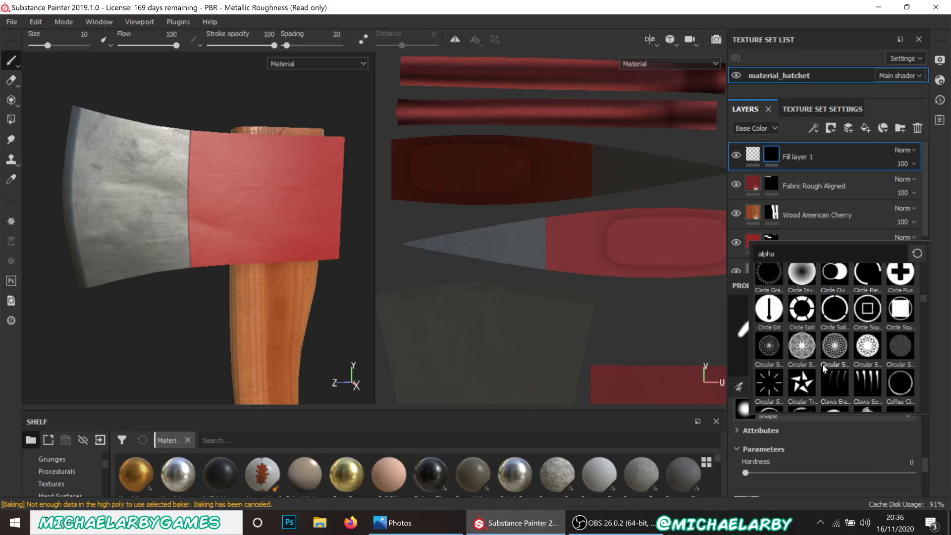
{"action": "scroll", "coordinate": [822, 363], "scroll_direction": "up", "scroll_amount": 3}
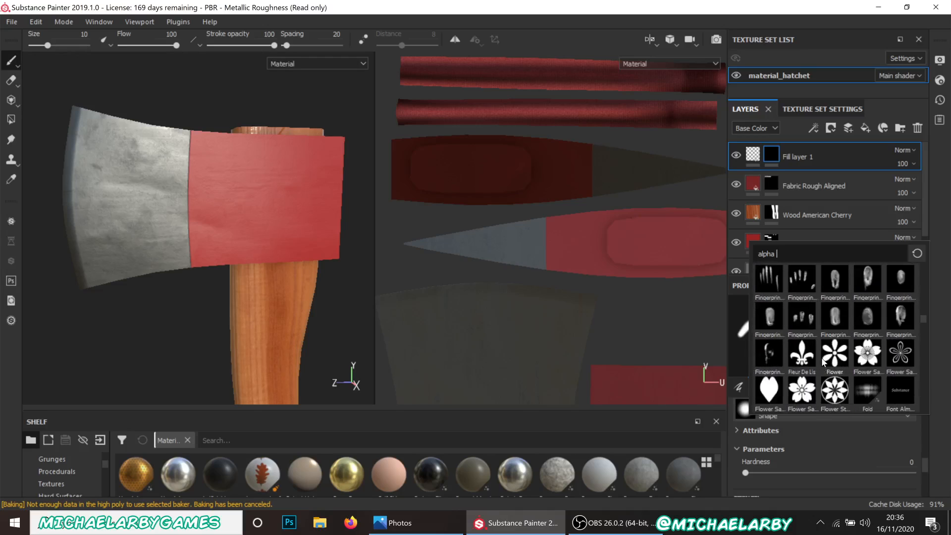
{"action": "left_click", "coordinate": [802, 353]}
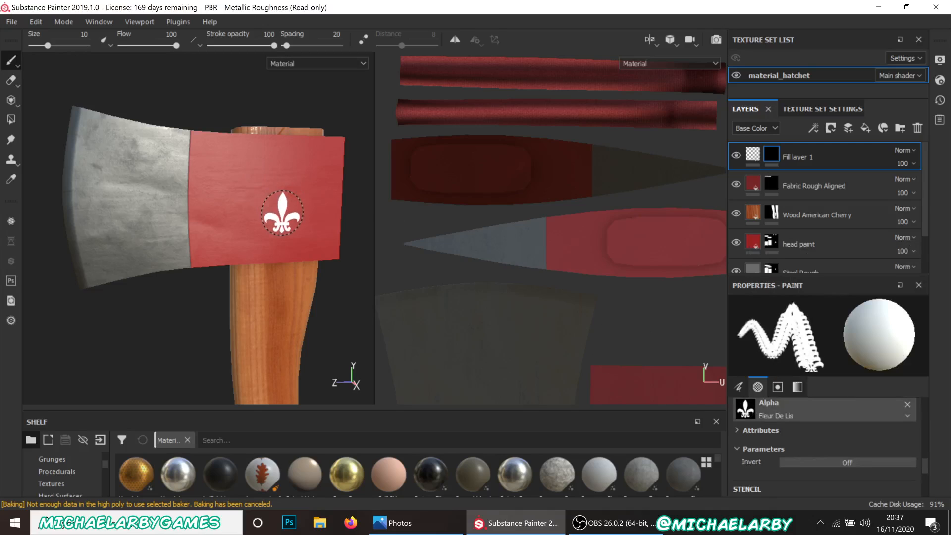
Enlarge the brush to size 19.05 and stamp the Fleur De Lis once on the red side face of the axe head
{"action": "mouse_move", "coordinate": [291, 204]}
{"action": "right_mouse_down", "text": "ctrl"}
{"action": "mouse_move", "coordinate": [281, 204]}
{"action": "mouse_move", "coordinate": [331, 204]}
{"action": "right_mouse_up", "text": "ctrl"}
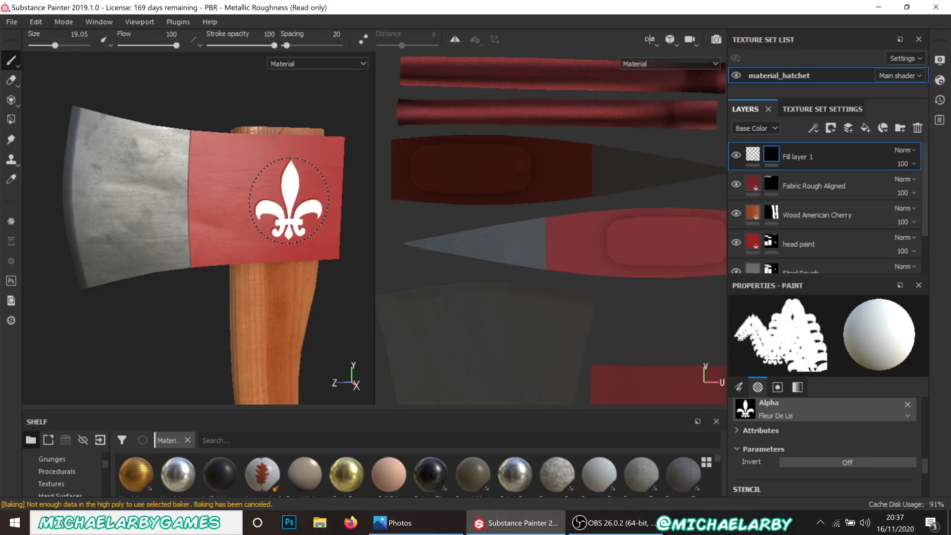
{"action": "left_click", "coordinate": [288, 200]}
{"action": "scroll", "coordinate": [289, 277], "scroll_direction": "up", "scroll_amount": 3}
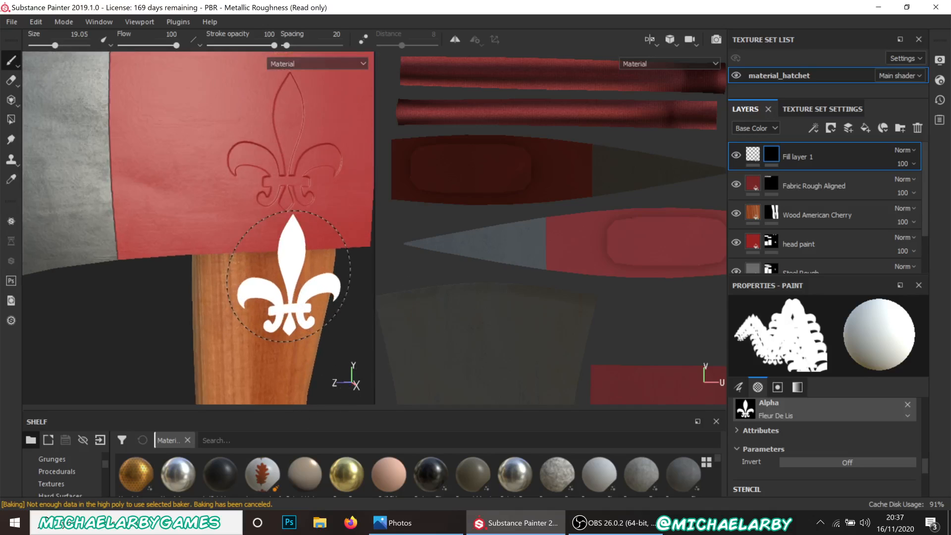
Examine the engraved fleur-de-lis on the axe head from close up and from farther away
{"action": "scroll", "coordinate": [289, 276], "scroll_direction": "down", "scroll_amount": 3}
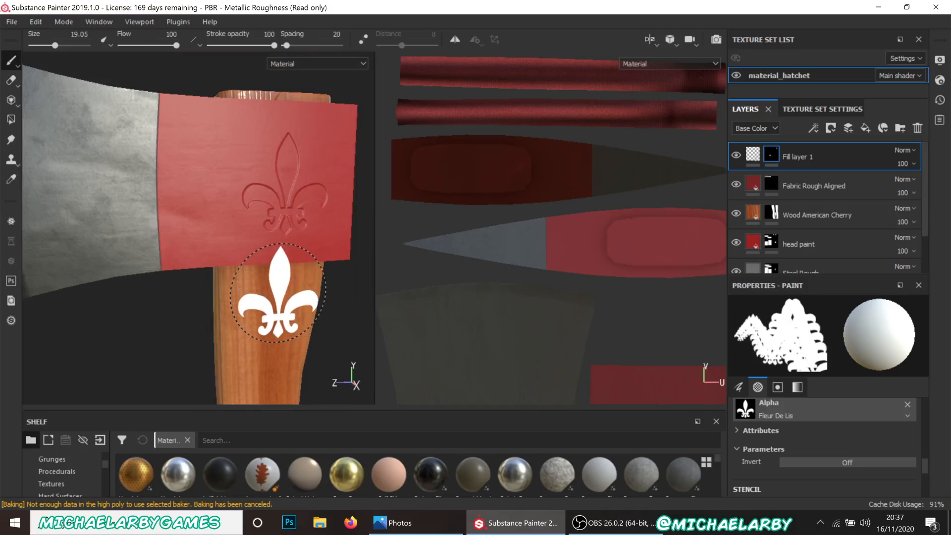
{"action": "scroll", "coordinate": [213, 170], "scroll_direction": "up", "scroll_amount": 3}
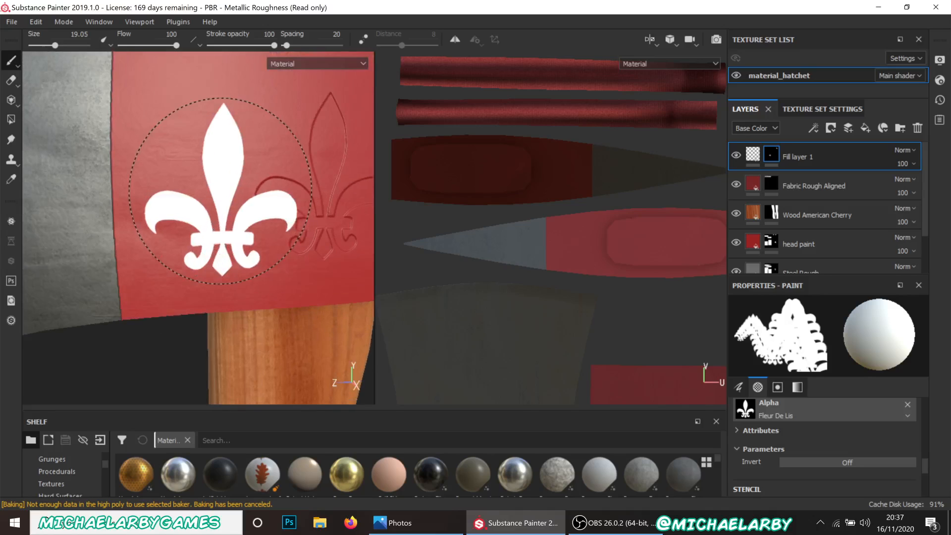
{"action": "scroll", "coordinate": [218, 182], "scroll_direction": "down", "scroll_amount": 4}
{"action": "scroll", "coordinate": [213, 163], "scroll_direction": "down", "scroll_amount": 2}
{"action": "scroll", "coordinate": [223, 250], "scroll_direction": "up", "scroll_amount": 4}
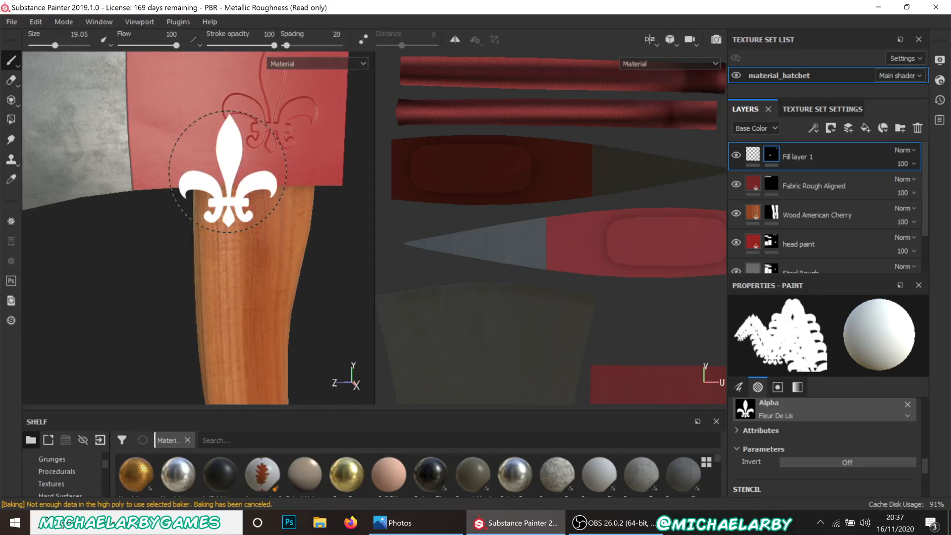
{"action": "scroll", "coordinate": [228, 198], "scroll_direction": "down", "scroll_amount": 3}
{"action": "scroll", "coordinate": [229, 172], "scroll_direction": "up", "scroll_amount": 3}
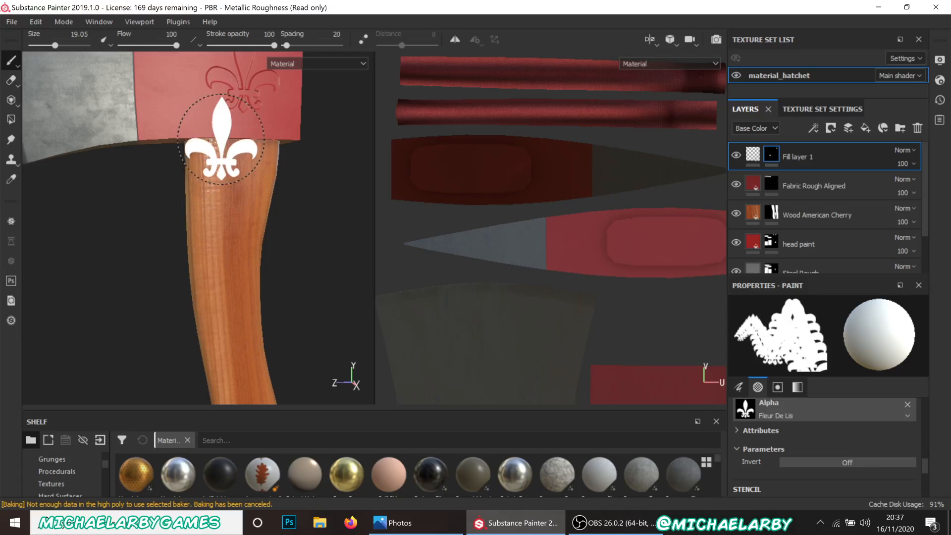
{"action": "scroll", "coordinate": [165, 357], "scroll_direction": "down", "scroll_amount": 3}
{"action": "scroll", "coordinate": [197, 118], "scroll_direction": "up", "scroll_amount": 5}
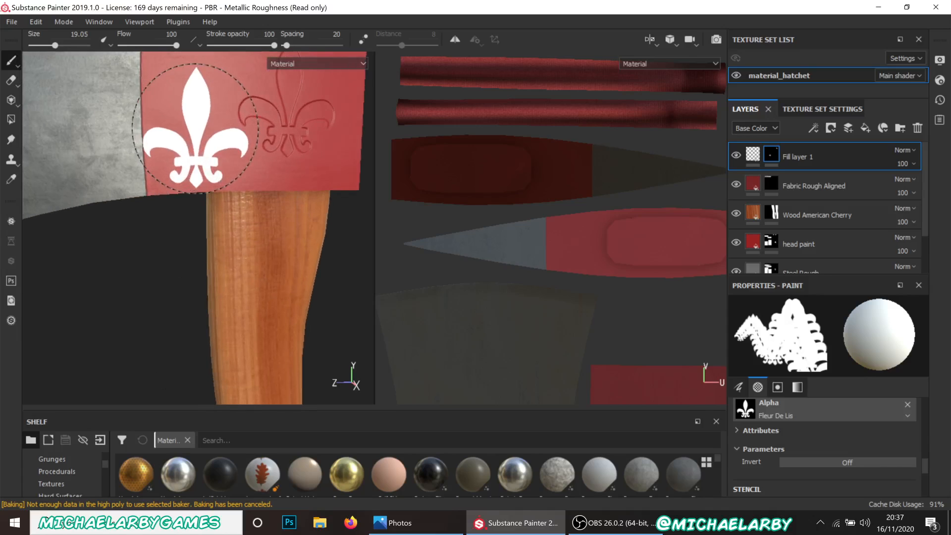
{"action": "scroll", "coordinate": [211, 164], "scroll_direction": "down", "scroll_amount": 2}
{"action": "scroll", "coordinate": [242, 171], "scroll_direction": "down", "scroll_amount": 1}
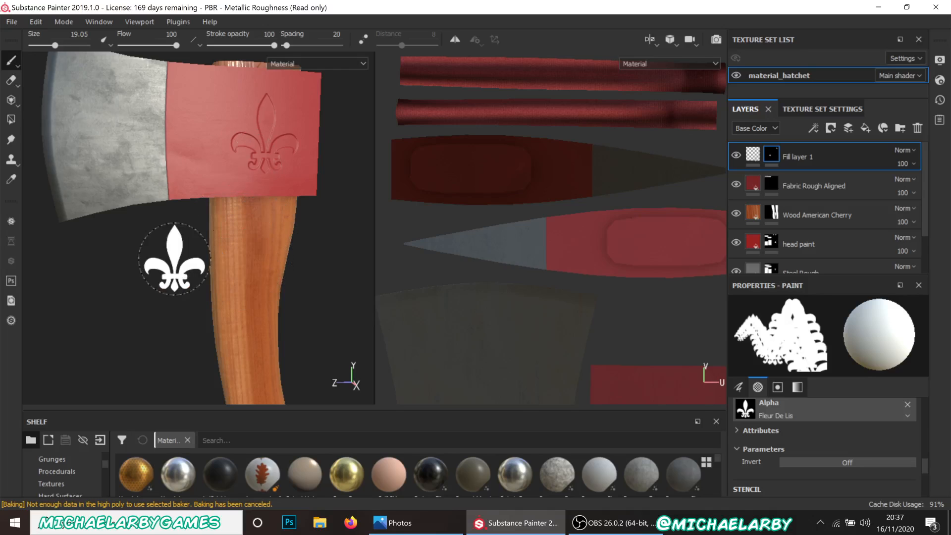
Stamp the Fleur De Lis on the opposite red face of the axe head and rotate the environment lighting to brighten that side
{"action": "mouse_move", "coordinate": [159, 266]}
{"action": "left_mouse_down", "text": "alt"}
{"action": "mouse_move", "coordinate": [387, 239]}
{"action": "mouse_move", "coordinate": [481, 251]}
{"action": "mouse_move", "coordinate": [488, 271]}
{"action": "left_mouse_up", "text": "alt"}
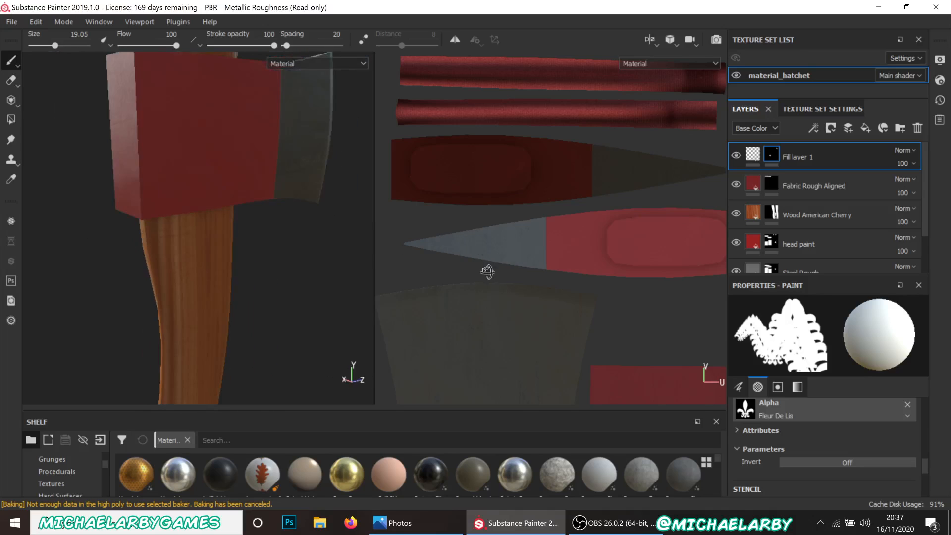
{"action": "left_click", "coordinate": [192, 125]}
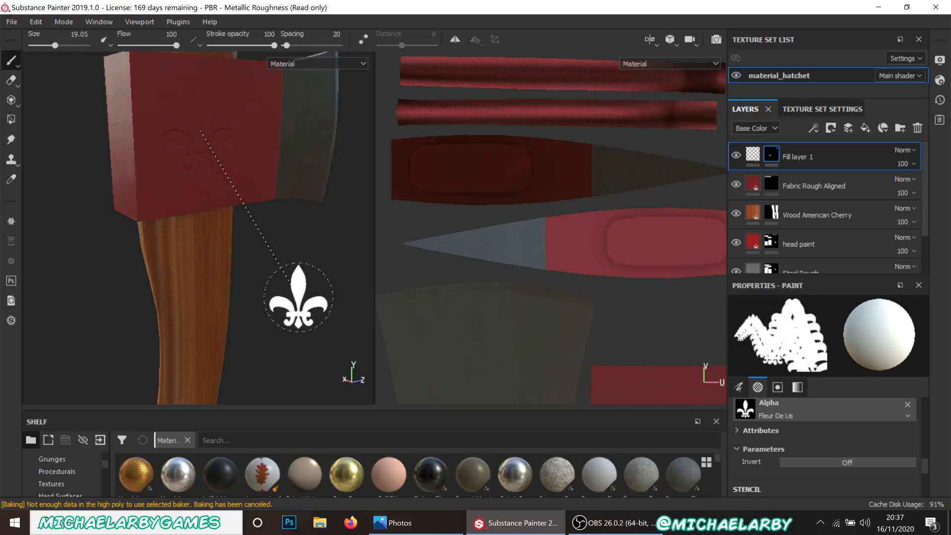
{"action": "mouse_move", "coordinate": [285, 318]}
{"action": "right_mouse_down", "text": "shift"}
{"action": "mouse_move", "coordinate": [294, 293]}
{"action": "mouse_move", "coordinate": [255, 304]}
{"action": "right_mouse_up", "text": "shift"}
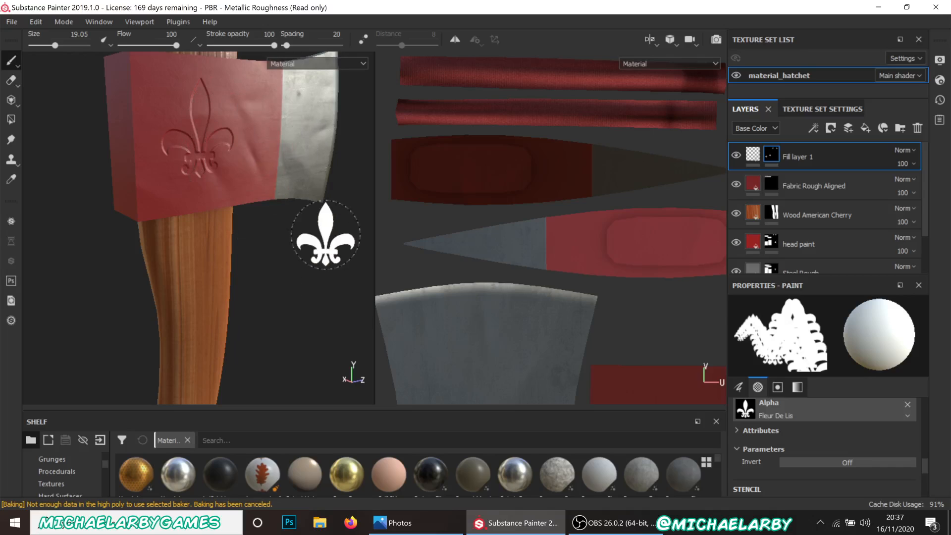
Browse the alpha library and choose Lightning as the brush alpha
{"action": "left_click", "coordinate": [789, 417]}
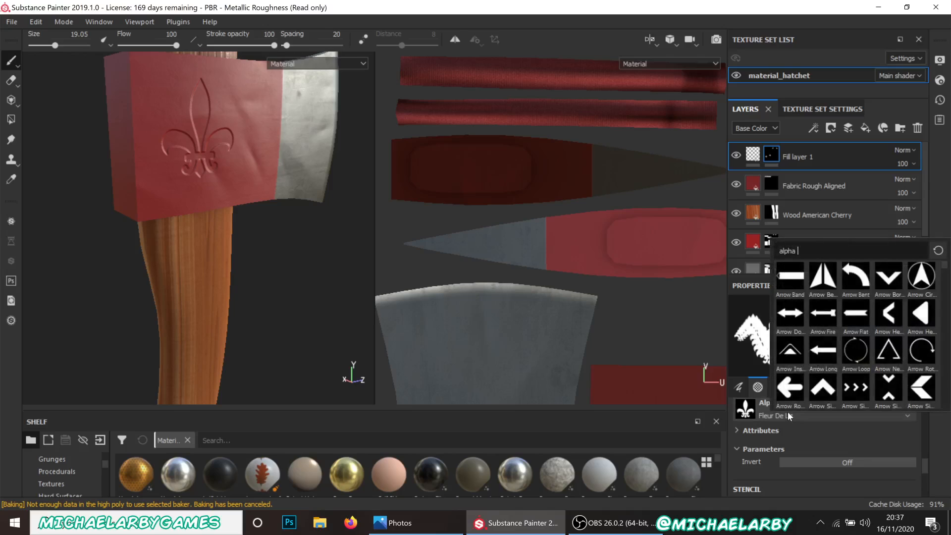
{"action": "scroll", "coordinate": [814, 368], "scroll_direction": "down", "scroll_amount": 5}
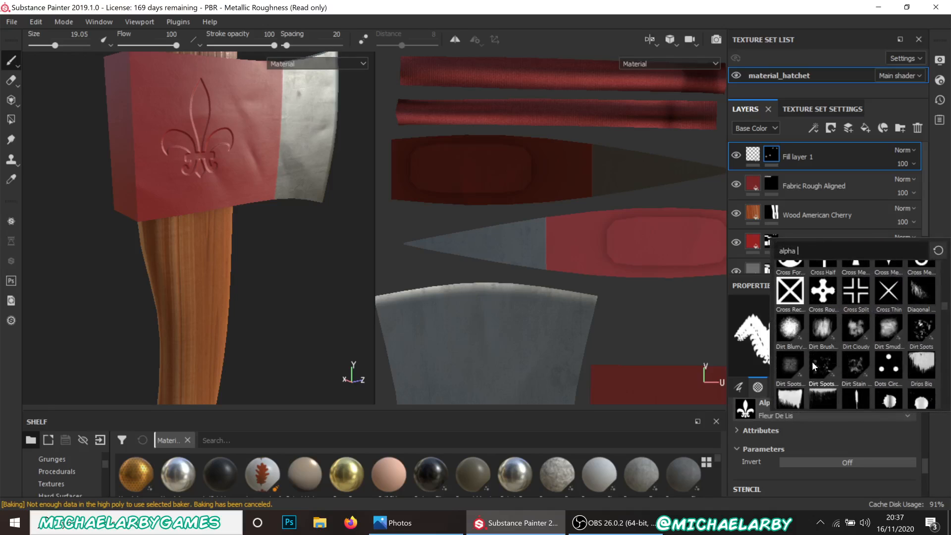
{"action": "scroll", "coordinate": [814, 367], "scroll_direction": "down", "scroll_amount": 5}
{"action": "scroll", "coordinate": [813, 358], "scroll_direction": "down", "scroll_amount": 5}
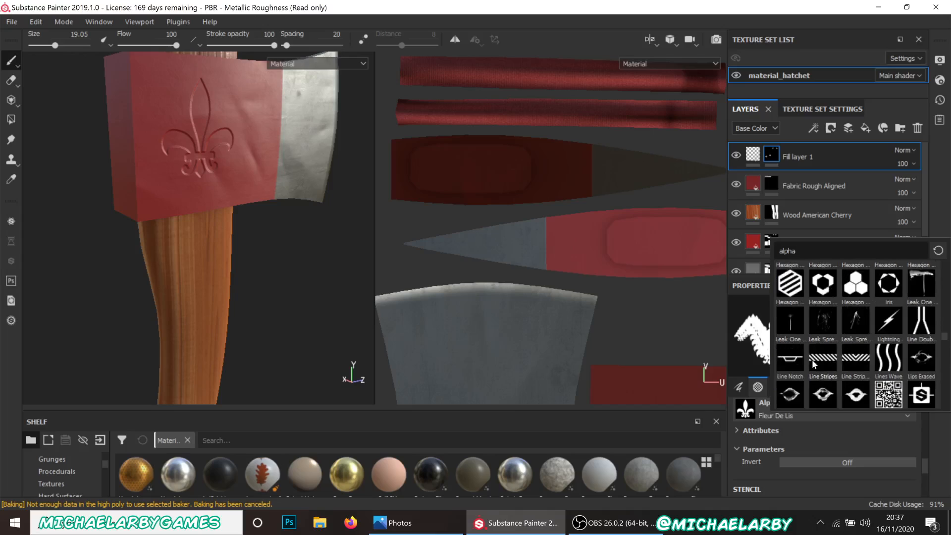
{"action": "left_click", "coordinate": [893, 322]}
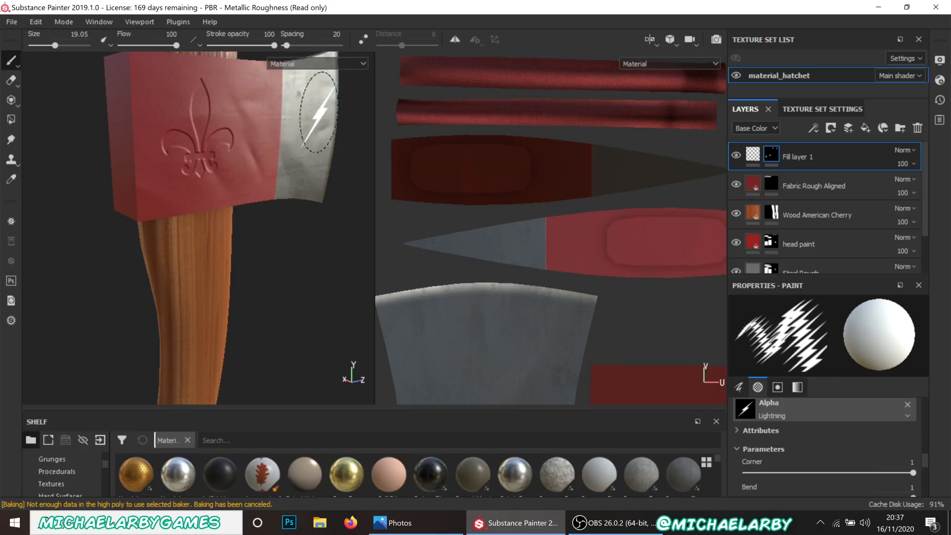
Try stamping the Lightning alpha at size 19.05 on the steel blade near its cutting edge
{"action": "left_click", "coordinate": [327, 112]}
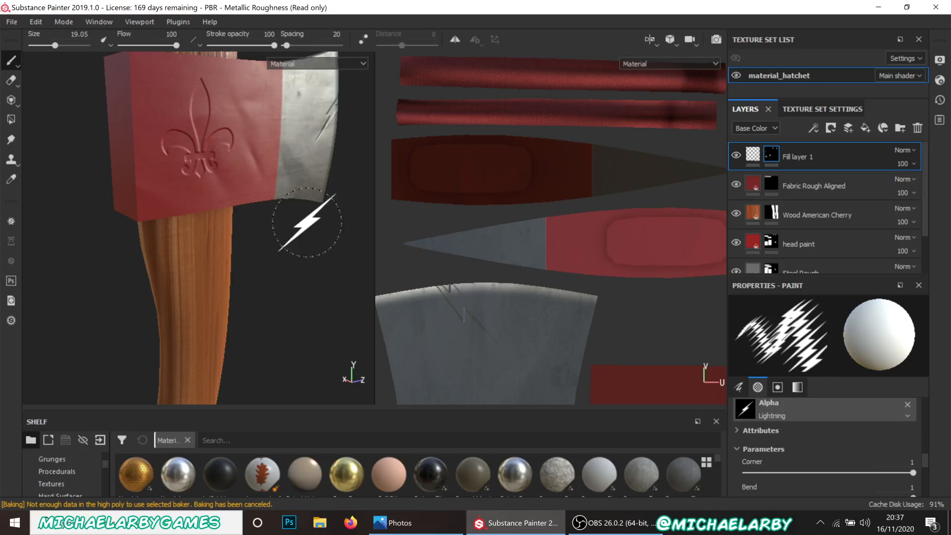
{"action": "middle_click_drag", "start_coordinate": [270, 215], "coordinate": [214, 227], "text": "alt"}
{"action": "scroll", "coordinate": [220, 214], "scroll_direction": "up", "scroll_amount": 1}
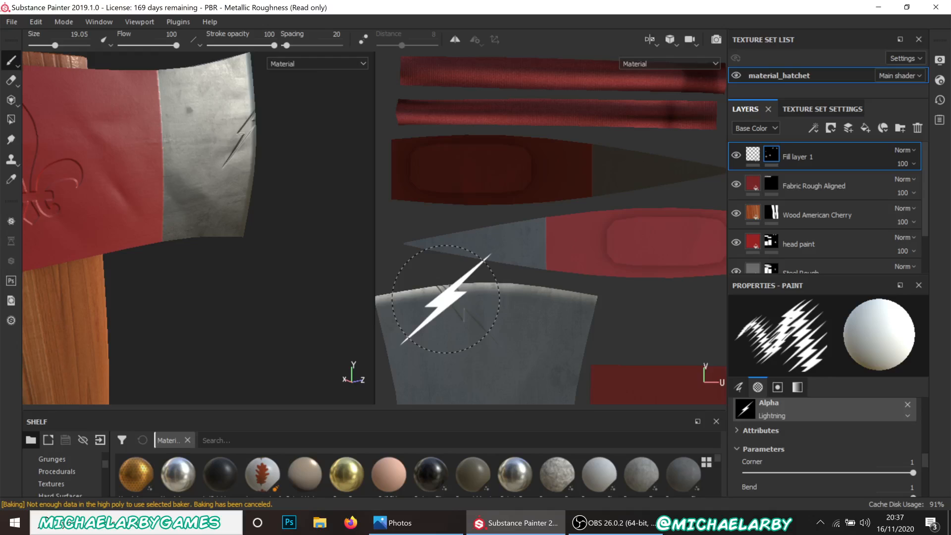
Set the brush to size 6.57, flow 86 and angle 305, and try a lightning stamp on the blade edge in the UV view
{"action": "scroll", "coordinate": [445, 298], "scroll_direction": "up", "scroll_amount": 3}
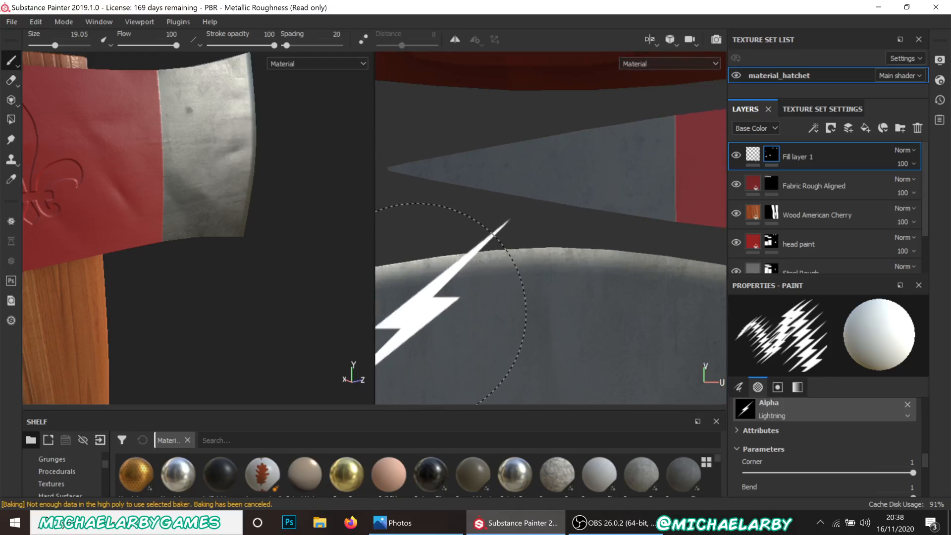
{"action": "right_click_drag", "start_coordinate": [489, 216], "coordinate": [473, 247], "text": "ctrl"}
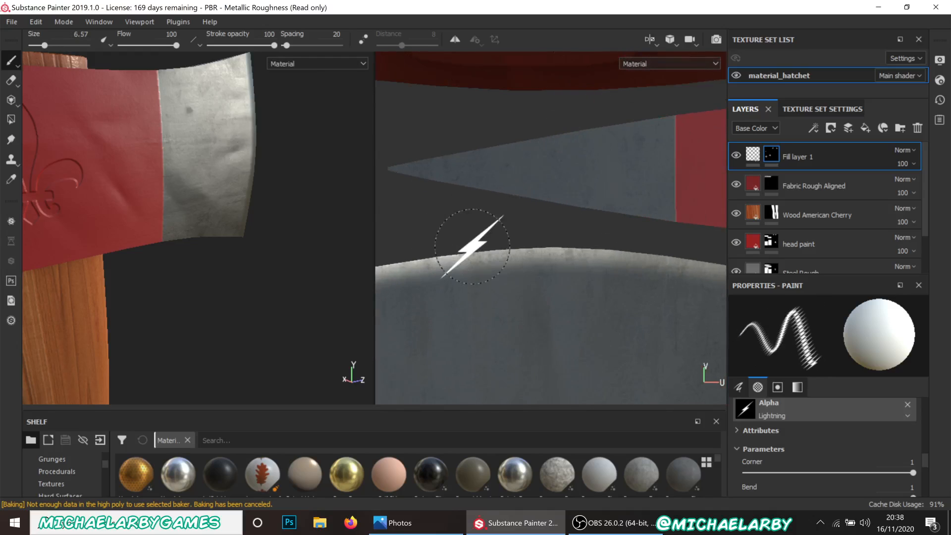
{"action": "left_click_drag", "start_coordinate": [451, 234], "coordinate": [451, 234], "text": "ctrl"}
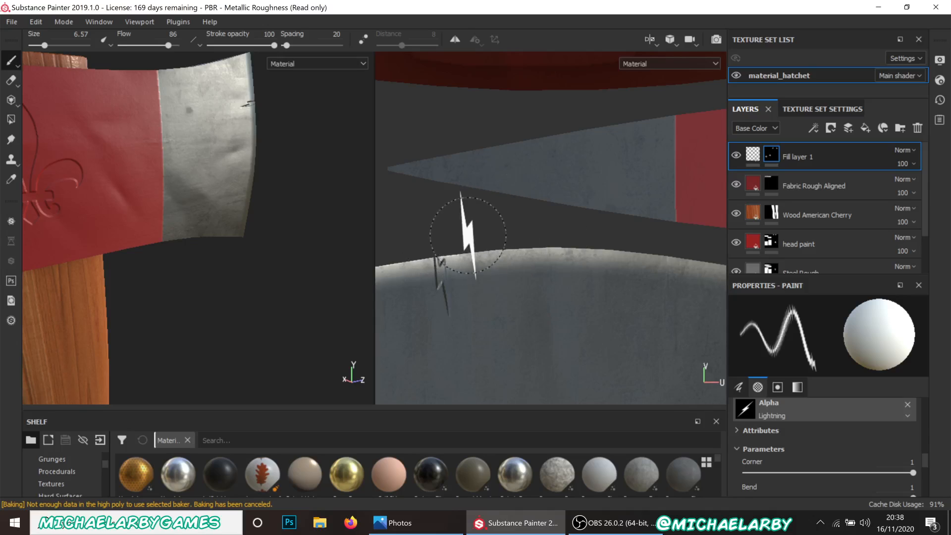
Enlarge the brush properties area and set the brush alignment to UV
{"action": "scroll", "coordinate": [824, 426], "scroll_direction": "up", "scroll_amount": 4}
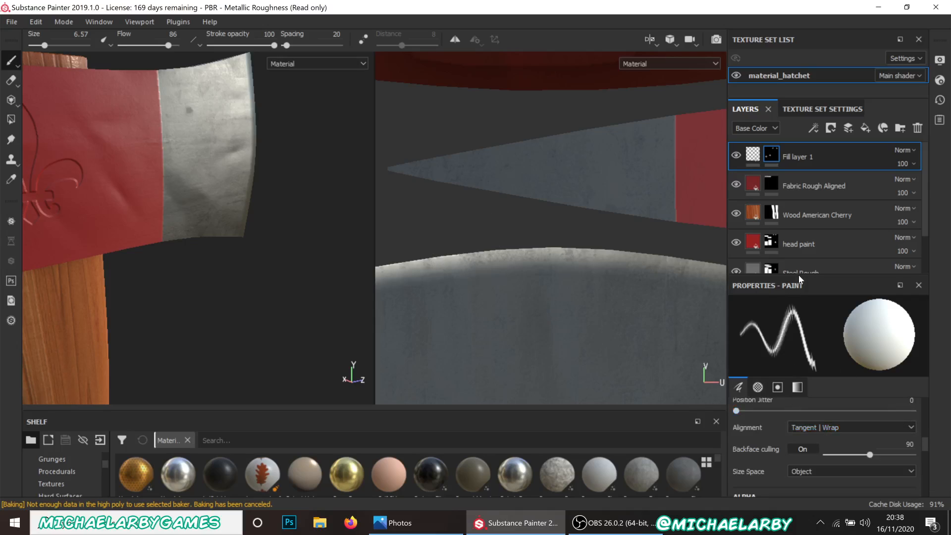
{"action": "left_click_drag", "start_coordinate": [798, 275], "coordinate": [804, 233]}
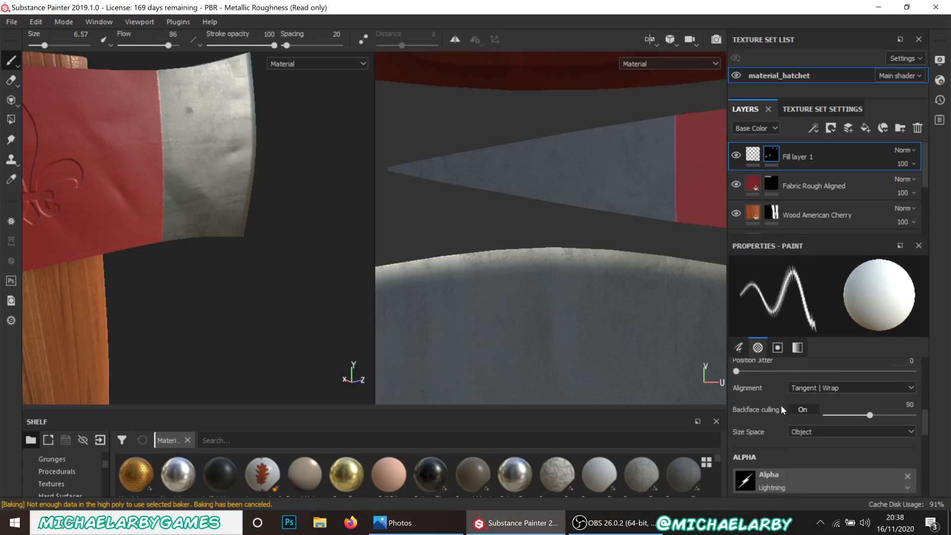
{"action": "left_click", "coordinate": [797, 388]}
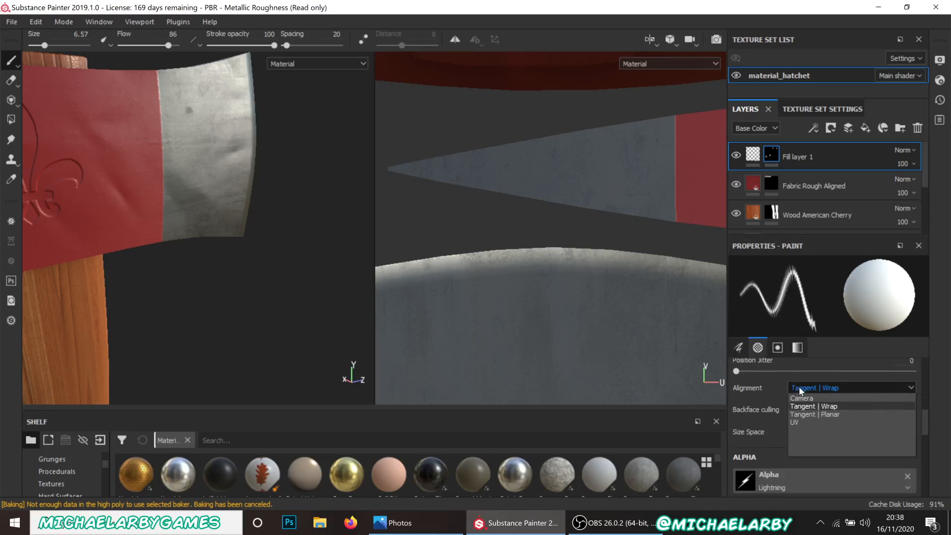
{"action": "left_click", "coordinate": [799, 422]}
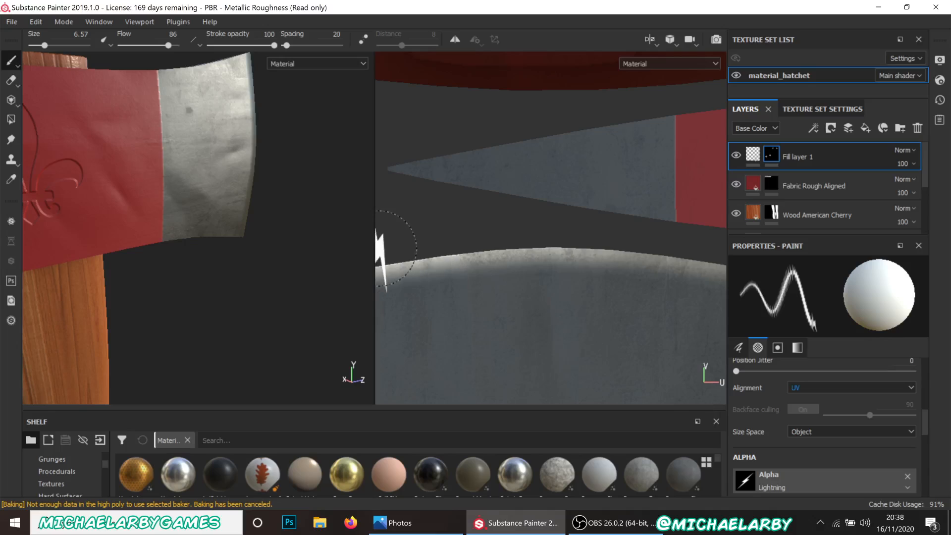
Stamp three lightning-shaped nicks along the blade's cutting edge in the UV view
{"action": "left_click", "coordinate": [417, 249]}
{"action": "left_click", "coordinate": [478, 236]}
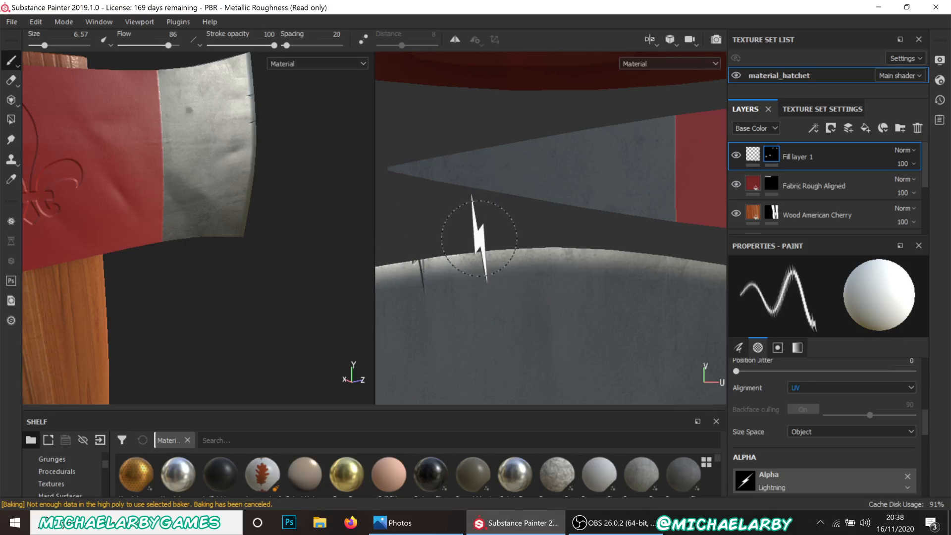
{"action": "left_click", "coordinate": [459, 234]}
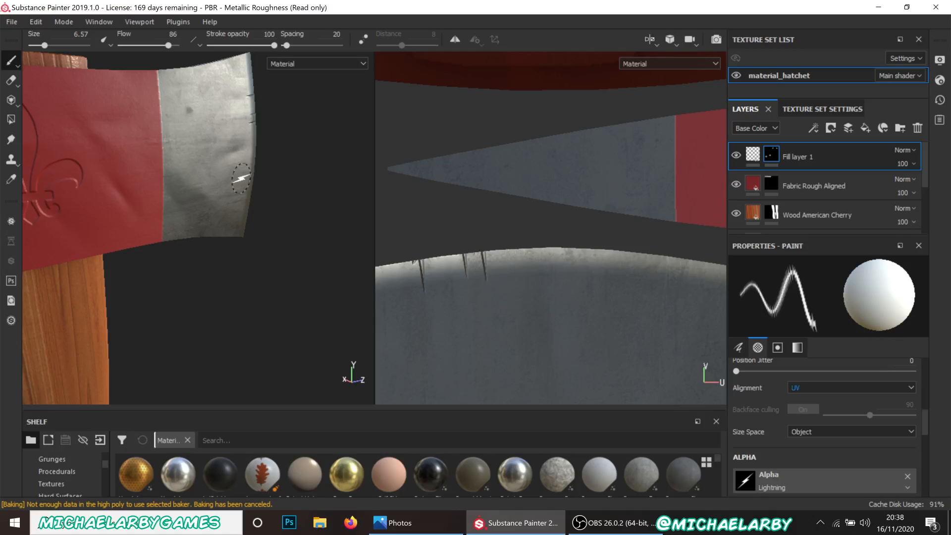
Examine the nicks on the blade's cutting edge from the side and edge-on, and in the UV view
{"action": "scroll", "coordinate": [269, 83], "scroll_direction": "up", "scroll_amount": 3}
{"action": "left_click_drag", "start_coordinate": [269, 84], "coordinate": [174, 223], "text": "alt"}
{"action": "scroll", "coordinate": [601, 274], "scroll_direction": "up", "scroll_amount": 2}
{"action": "scroll", "coordinate": [509, 270], "scroll_direction": "down", "scroll_amount": 2}
{"action": "scroll", "coordinate": [504, 259], "scroll_direction": "down", "scroll_amount": 4}
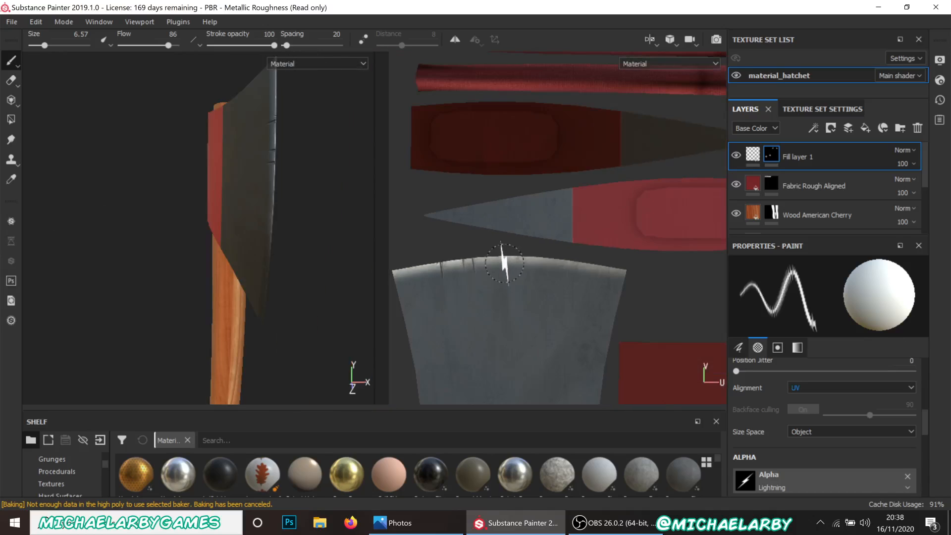
{"action": "scroll", "coordinate": [603, 243], "scroll_direction": "up", "scroll_amount": 3}
{"action": "scroll", "coordinate": [595, 257], "scroll_direction": "down", "scroll_amount": 1}
{"action": "scroll", "coordinate": [592, 259], "scroll_direction": "up", "scroll_amount": 1}
{"action": "scroll", "coordinate": [587, 285], "scroll_direction": "up", "scroll_amount": 2}
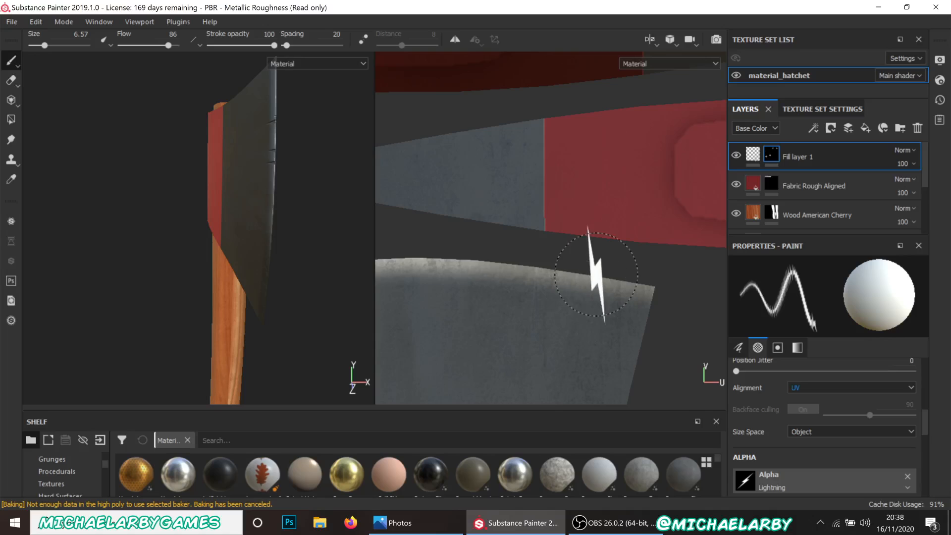
{"action": "left_click_drag", "start_coordinate": [174, 278], "coordinate": [304, 273], "text": "alt"}
{"action": "key", "text": "f"}
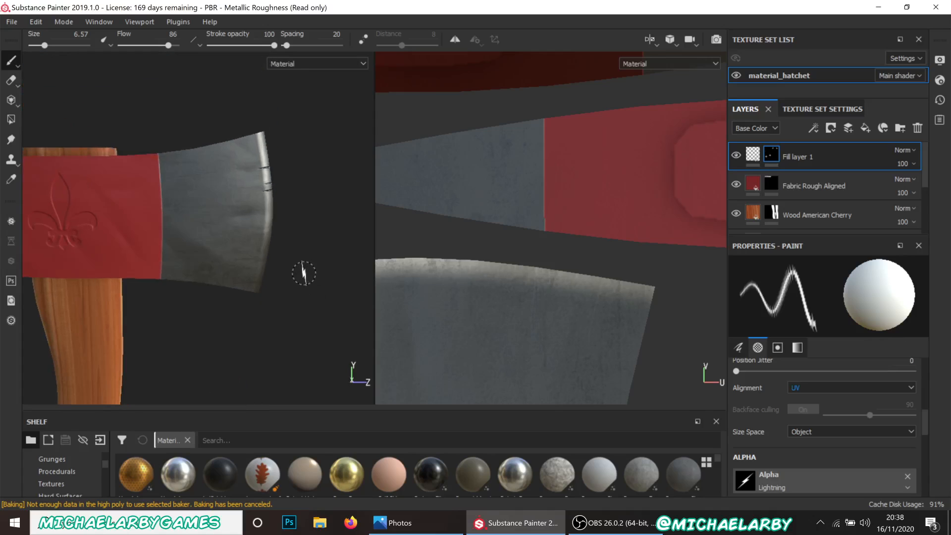
{"action": "left_click_drag", "start_coordinate": [212, 302], "coordinate": [230, 295], "text": "alt"}
{"action": "middle_click_drag", "start_coordinate": [230, 295], "coordinate": [275, 258], "text": "alt"}
Set the brush alignment back to Tangent | Wrap
{"action": "scroll", "coordinate": [751, 417], "scroll_direction": "up", "scroll_amount": 3}
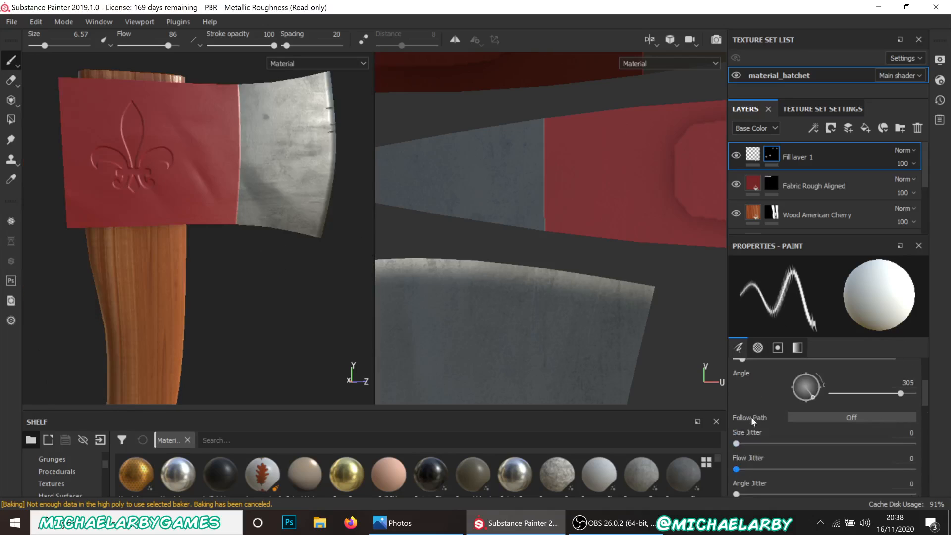
{"action": "scroll", "coordinate": [753, 412], "scroll_direction": "down", "scroll_amount": 2}
{"action": "left_click", "coordinate": [812, 422]}
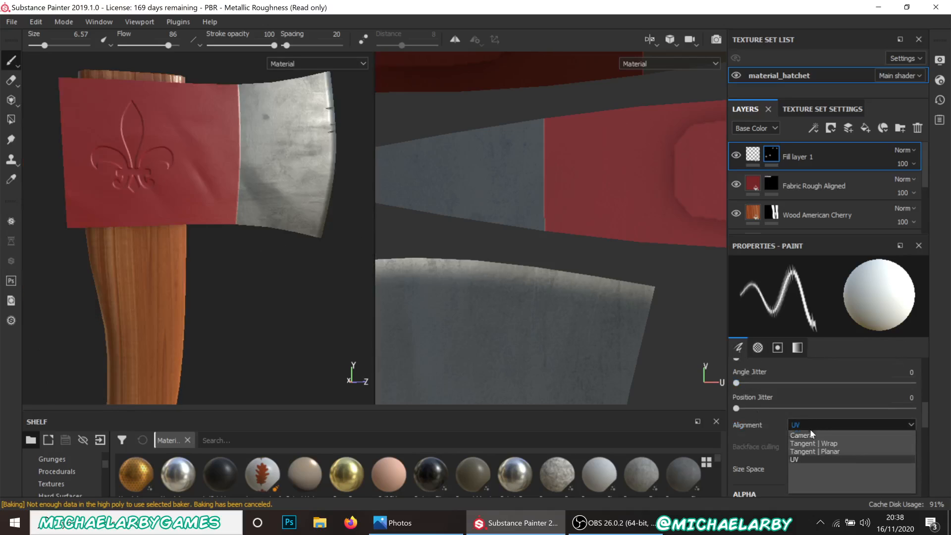
{"action": "left_click", "coordinate": [814, 444]}
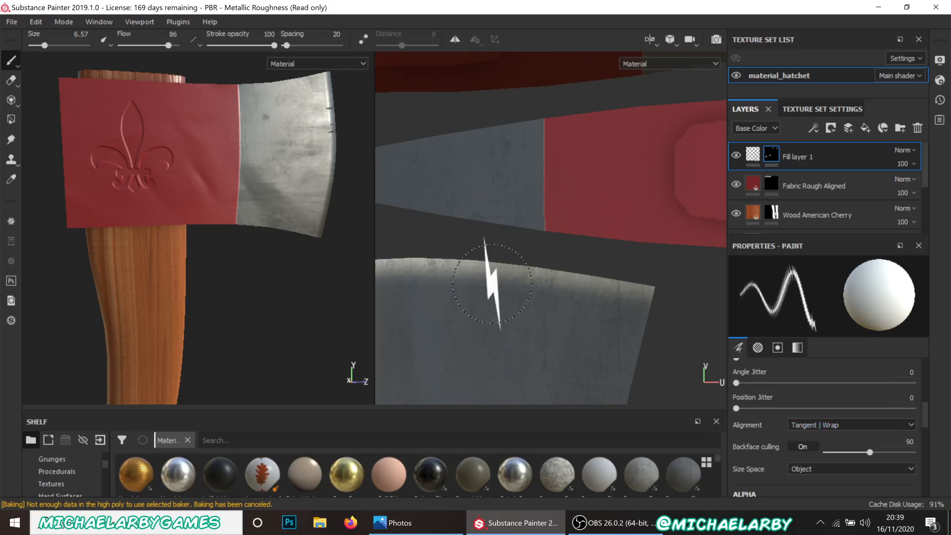
{"action": "scroll", "coordinate": [485, 240], "scroll_direction": "down", "scroll_amount": 4}
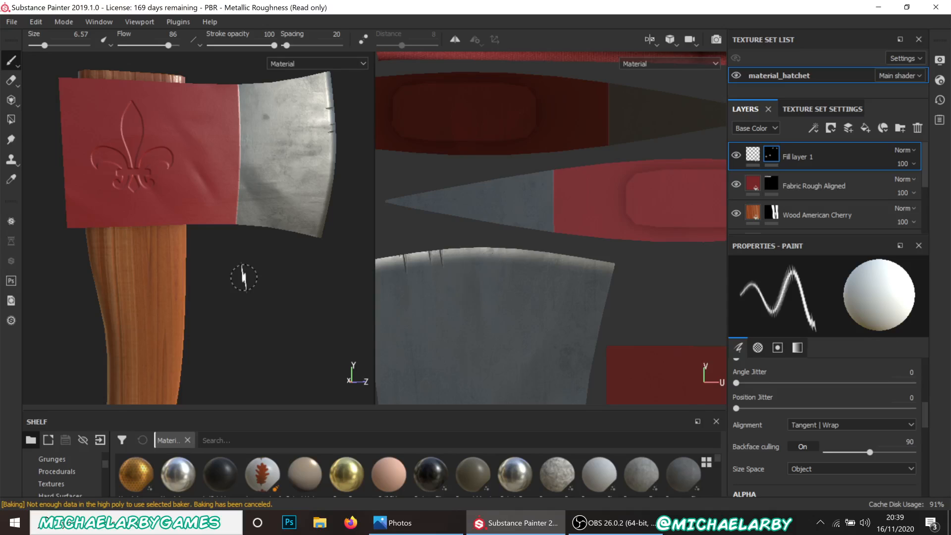
{"action": "scroll", "coordinate": [244, 278], "scroll_direction": "up", "scroll_amount": 3}
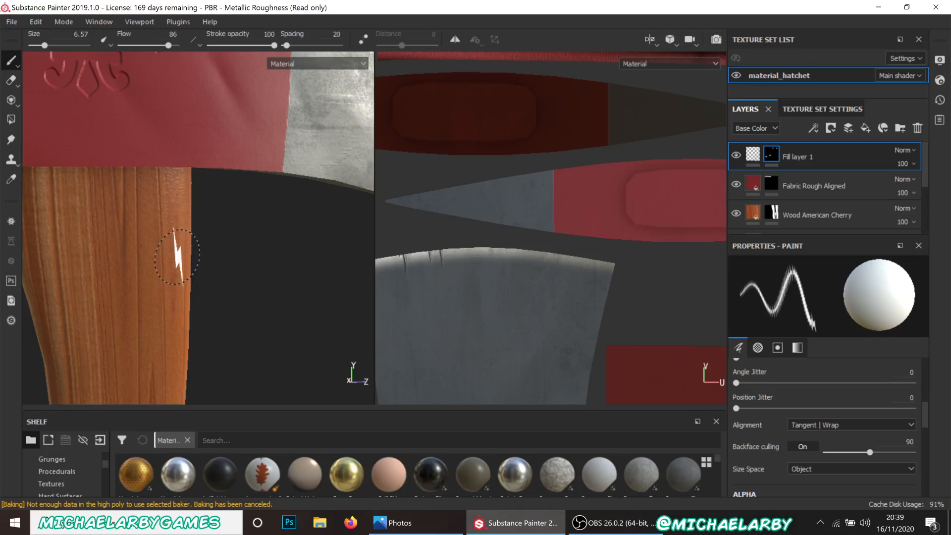
{"action": "scroll", "coordinate": [248, 276], "scroll_direction": "down", "scroll_amount": 5}
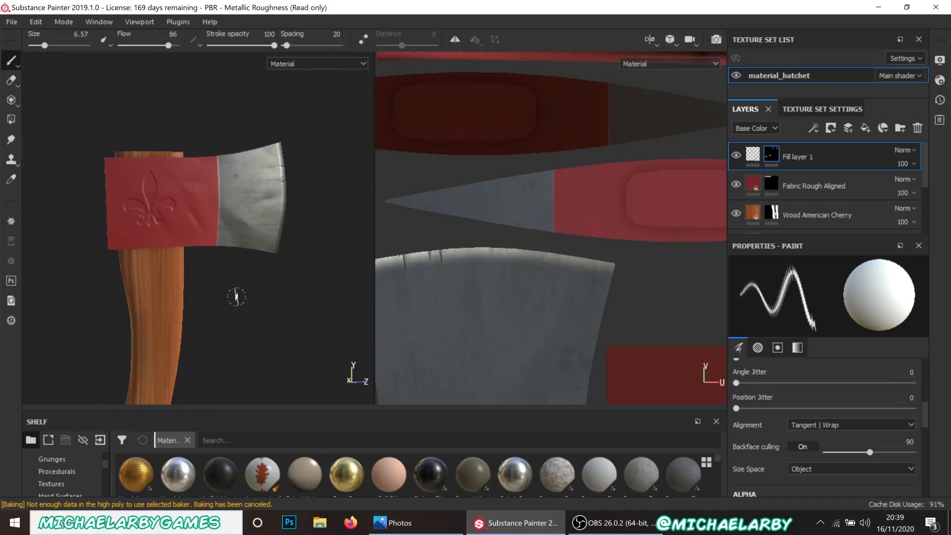
Examine the opposite side of the axe head and the upper handle under a rotated environment light
{"action": "scroll", "coordinate": [206, 288], "scroll_direction": "up", "scroll_amount": 2}
{"action": "left_click_drag", "start_coordinate": [224, 293], "coordinate": [510, 296], "text": "alt"}
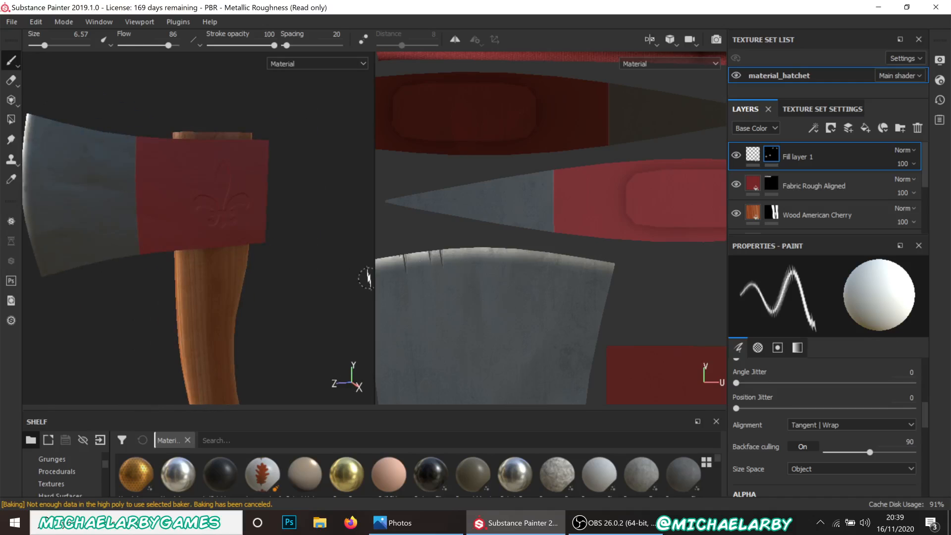
{"action": "right_click_drag", "start_coordinate": [250, 278], "coordinate": [169, 301], "text": "shift"}
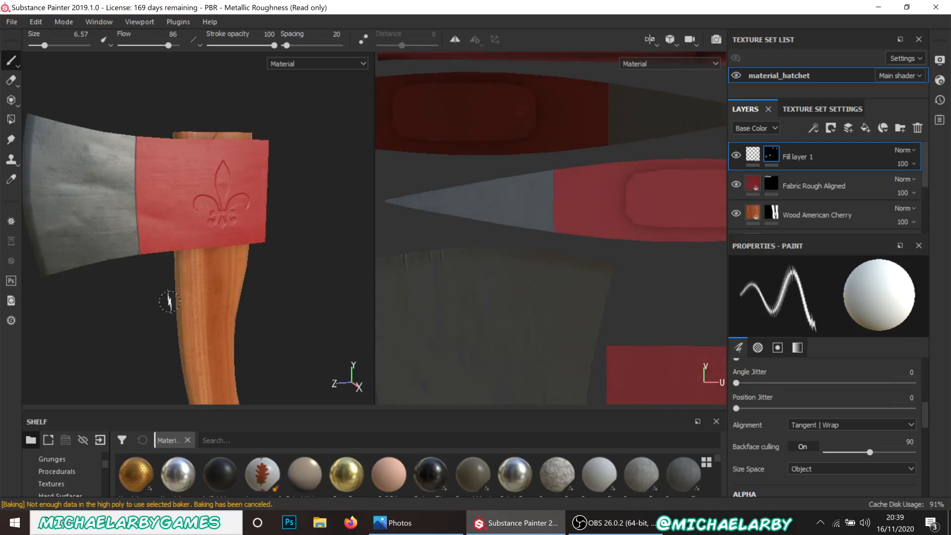
{"action": "scroll", "coordinate": [168, 302], "scroll_direction": "up", "scroll_amount": 3}
{"action": "scroll", "coordinate": [167, 302], "scroll_direction": "down", "scroll_amount": 6}
{"action": "scroll", "coordinate": [167, 302], "scroll_direction": "up", "scroll_amount": 3}
{"action": "left_click_drag", "start_coordinate": [166, 368], "coordinate": [160, 371], "text": "alt"}
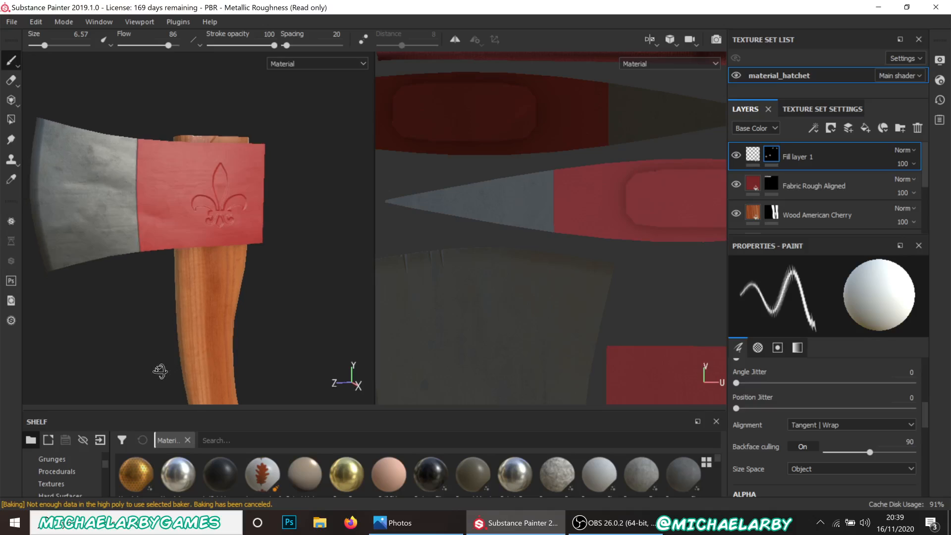
{"action": "middle_click_drag", "start_coordinate": [157, 336], "coordinate": [190, 278], "text": "alt"}
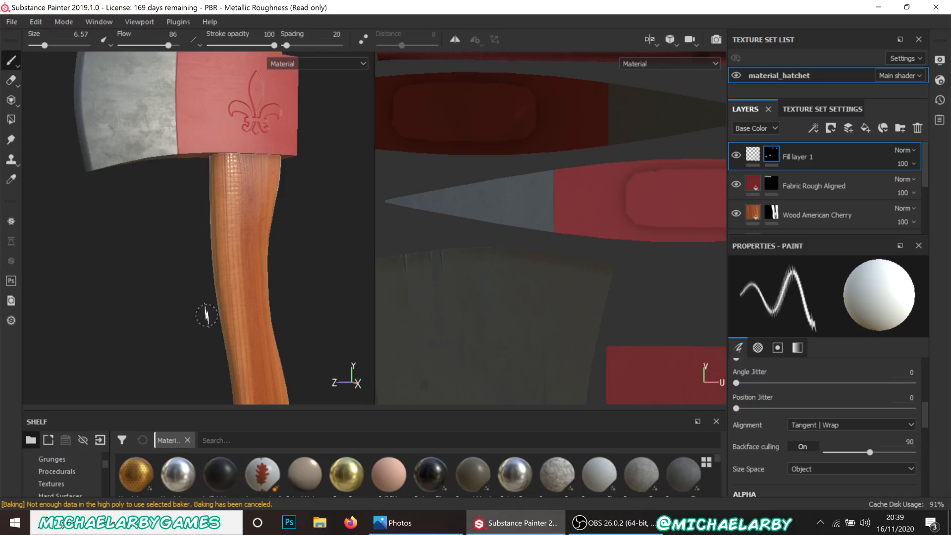
Add a fill layer on top of the layer stack and set its base color to a dark brown
{"action": "left_click", "coordinate": [866, 130]}
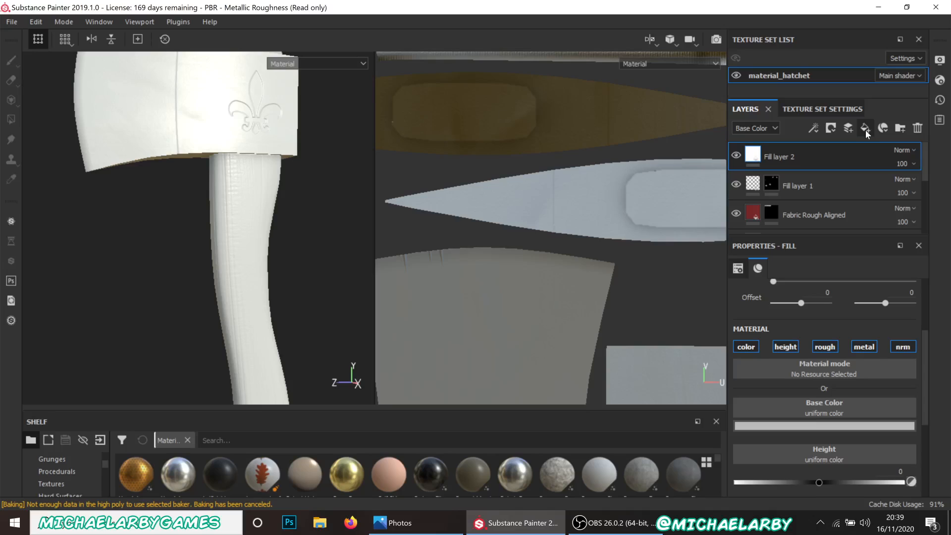
{"action": "left_click", "coordinate": [795, 426]}
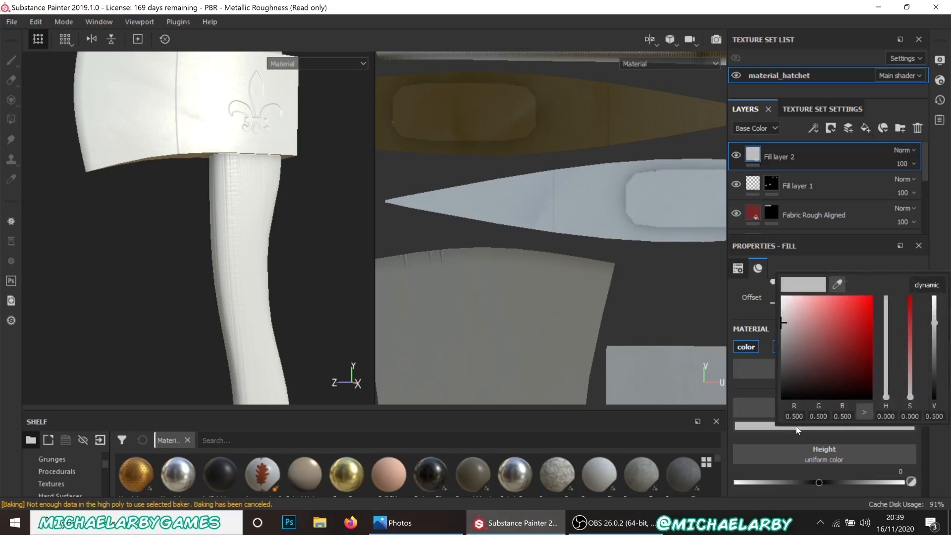
{"action": "left_click_drag", "start_coordinate": [800, 358], "coordinate": [797, 375]}
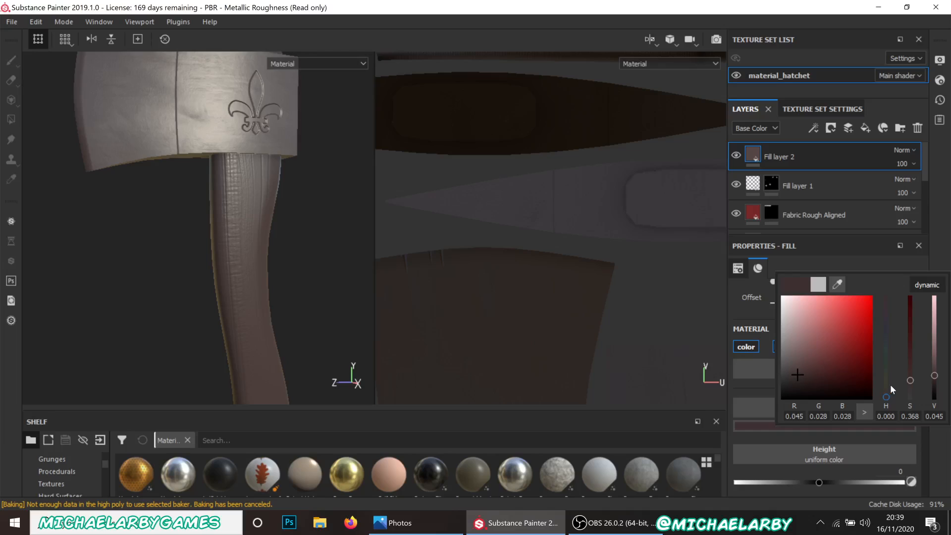
{"action": "left_click_drag", "start_coordinate": [886, 383], "coordinate": [808, 372]}
{"action": "left_click", "coordinate": [849, 357]}
{"action": "left_click", "coordinate": [887, 394]}
{"action": "left_click", "coordinate": [816, 161]}
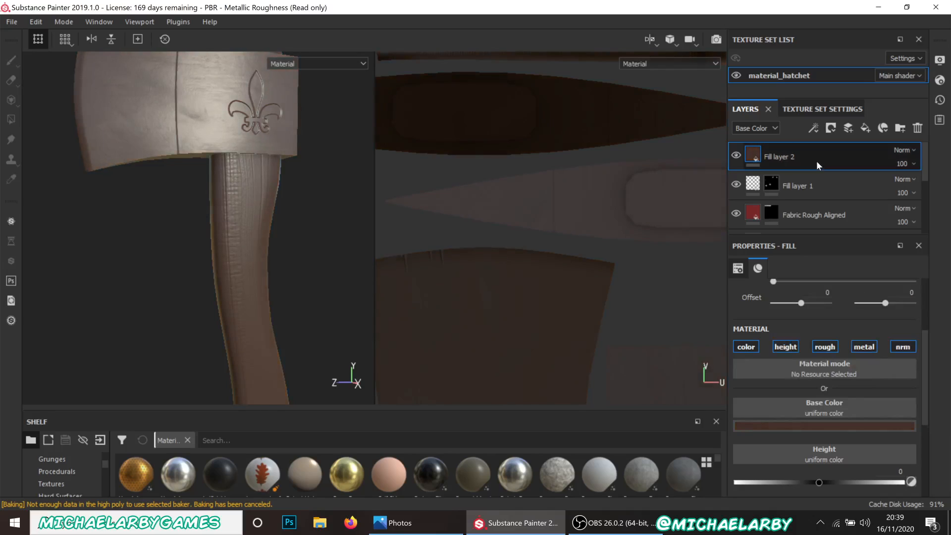
Add a black mask to the brown fill layer and apply a Dirt generator to that mask
{"action": "left_click", "coordinate": [831, 129]}
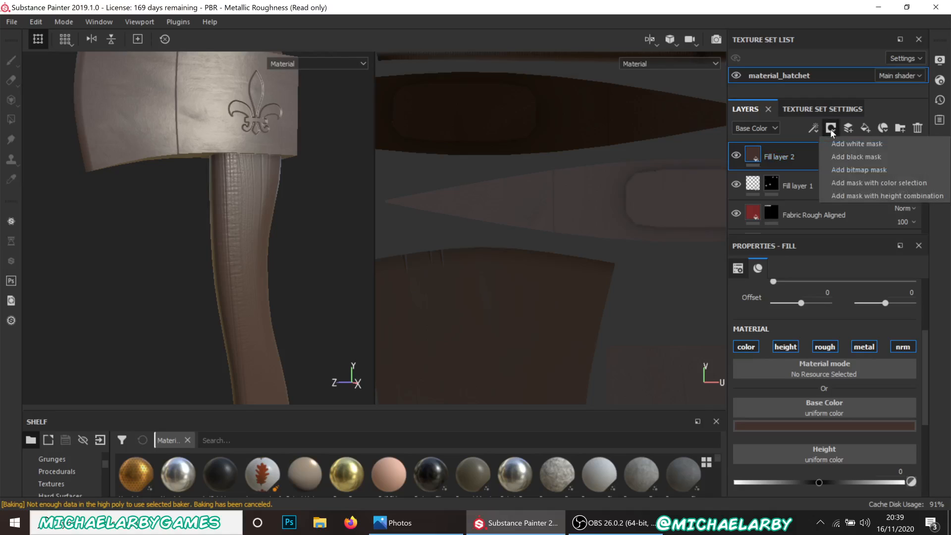
{"action": "left_click", "coordinate": [841, 152]}
{"action": "left_click", "coordinate": [819, 133]}
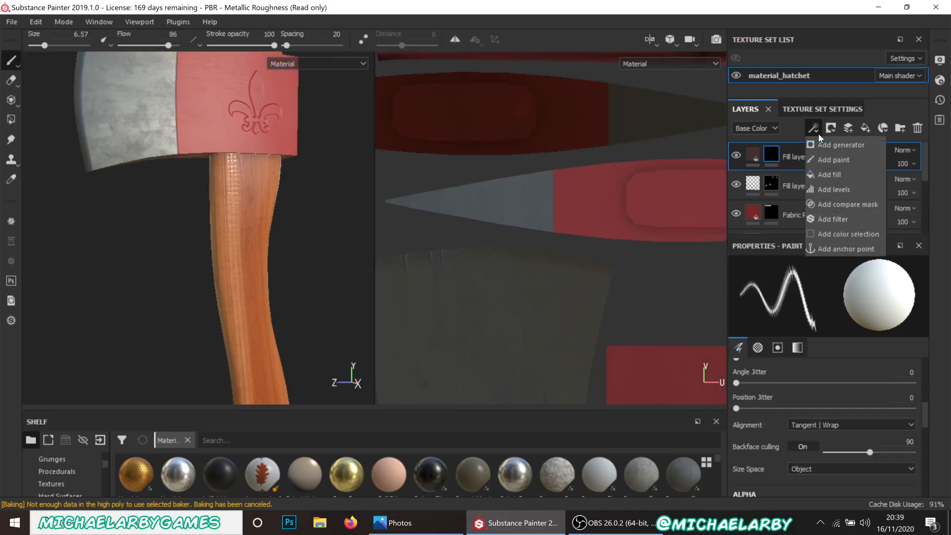
{"action": "left_click", "coordinate": [827, 145]}
{"action": "left_click", "coordinate": [842, 292]}
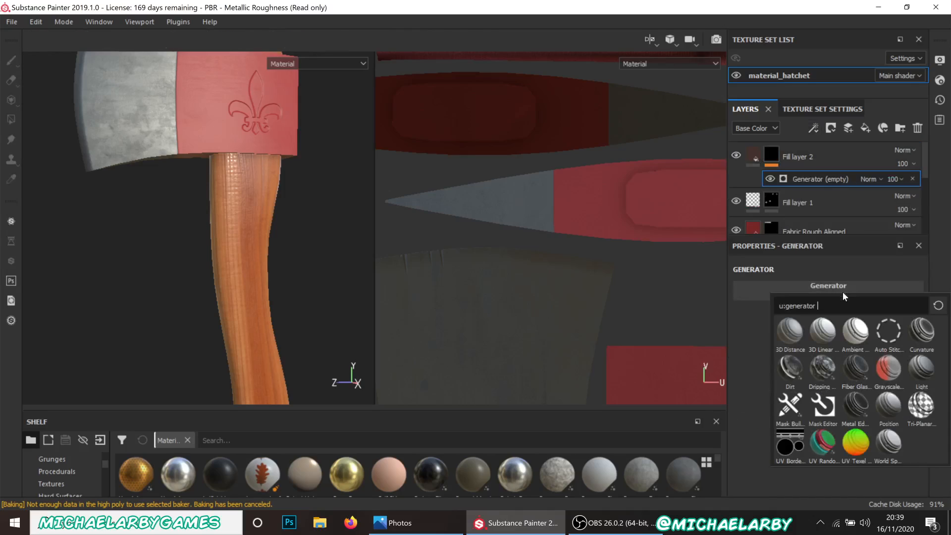
{"action": "left_click", "coordinate": [796, 375]}
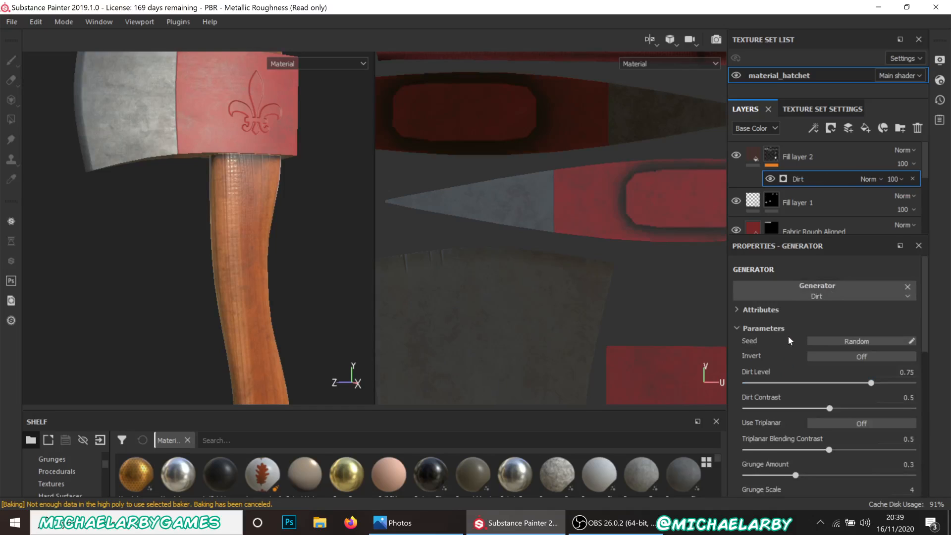
Set the Dirt generator's Dirt Contrast to 0.64 and its Dirt Level to 0.8
{"action": "scroll", "coordinate": [251, 269], "scroll_direction": "up", "scroll_amount": 5}
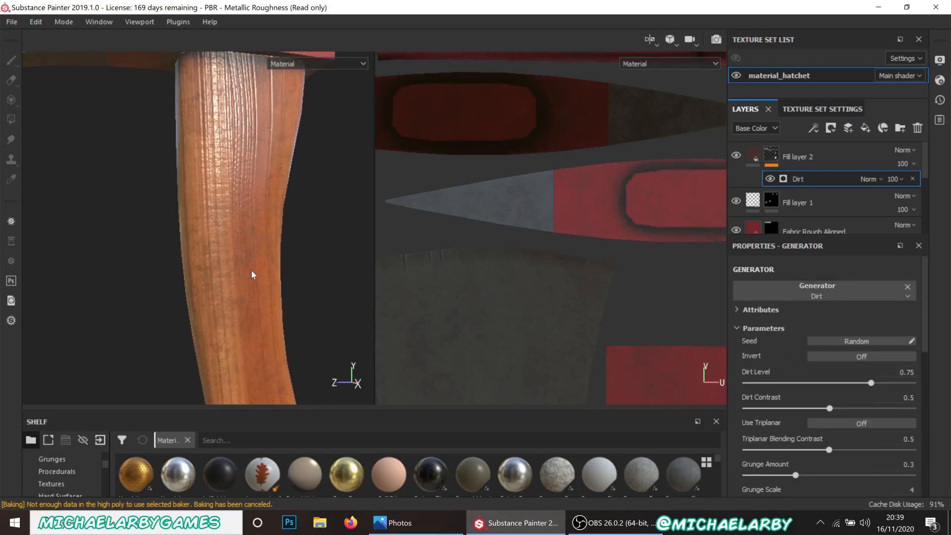
{"action": "scroll", "coordinate": [251, 269], "scroll_direction": "down", "scroll_amount": 4}
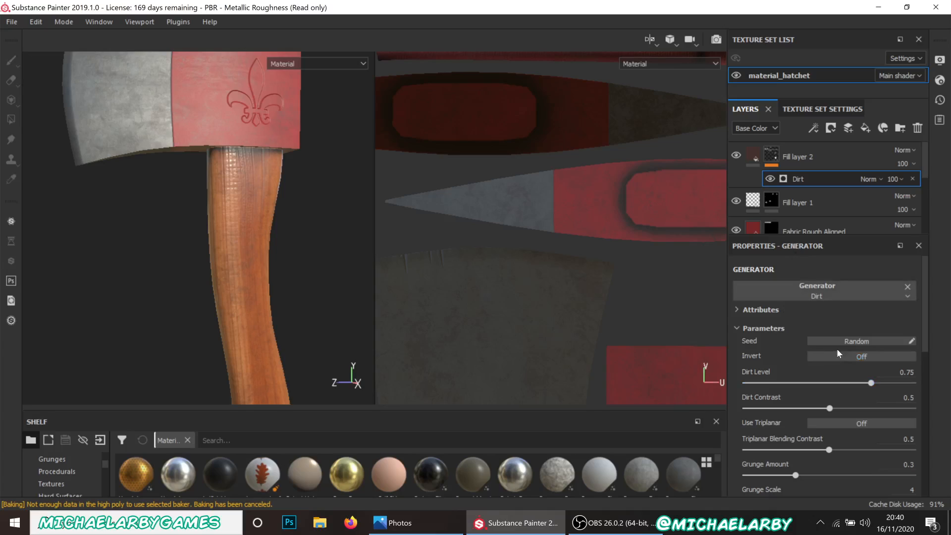
{"action": "left_click_drag", "start_coordinate": [838, 408], "coordinate": [878, 390]}
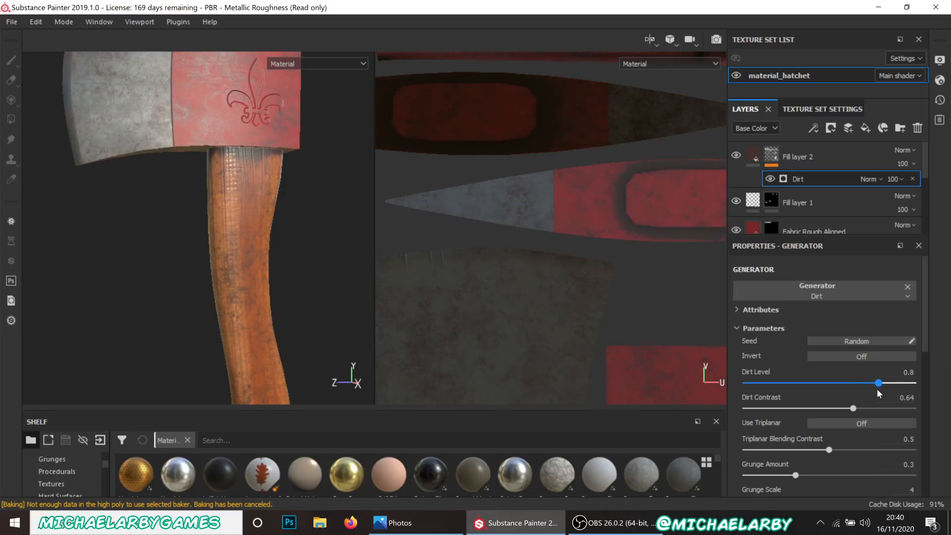
Delete the brown fill layer that carries the Dirt generator
{"action": "mouse_move", "coordinate": [259, 298]}
{"action": "left_mouse_down", "text": "alt"}
{"action": "mouse_move", "coordinate": [262, 323]}
{"action": "mouse_move", "coordinate": [254, 298]}
{"action": "left_mouse_up", "text": "alt"}
{"action": "scroll", "coordinate": [248, 287], "scroll_direction": "down", "scroll_amount": 3}
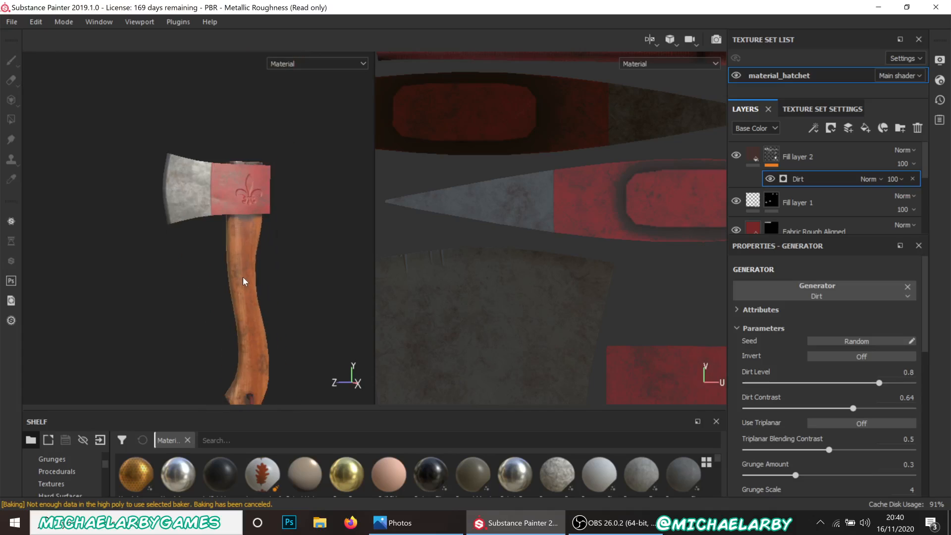
{"action": "mouse_move", "coordinate": [219, 272]}
{"action": "left_mouse_down", "text": "alt"}
{"action": "mouse_move", "coordinate": [432, 258]}
{"action": "mouse_move", "coordinate": [187, 276]}
{"action": "mouse_move", "coordinate": [220, 278]}
{"action": "left_mouse_up", "text": "alt"}
{"action": "scroll", "coordinate": [220, 278], "scroll_direction": "up", "scroll_amount": 2}
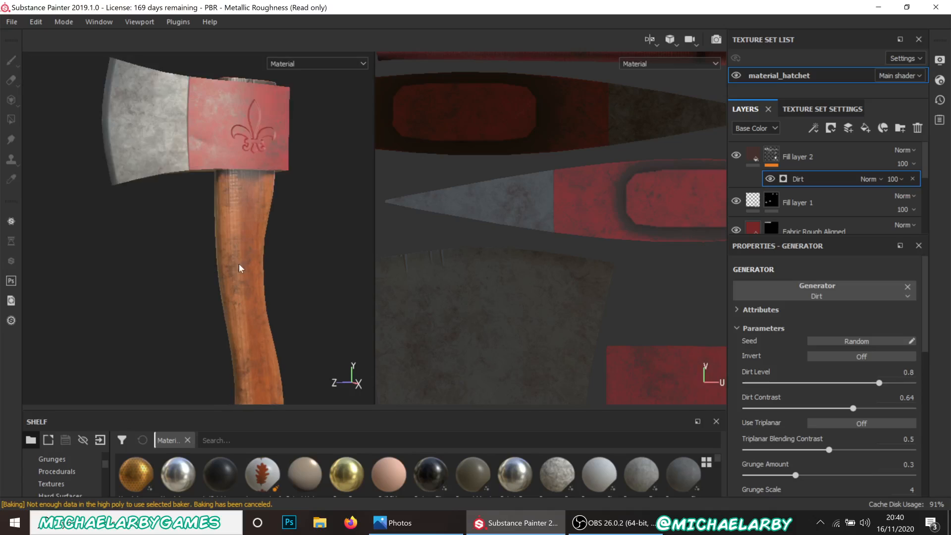
{"action": "left_click", "coordinate": [821, 164]}
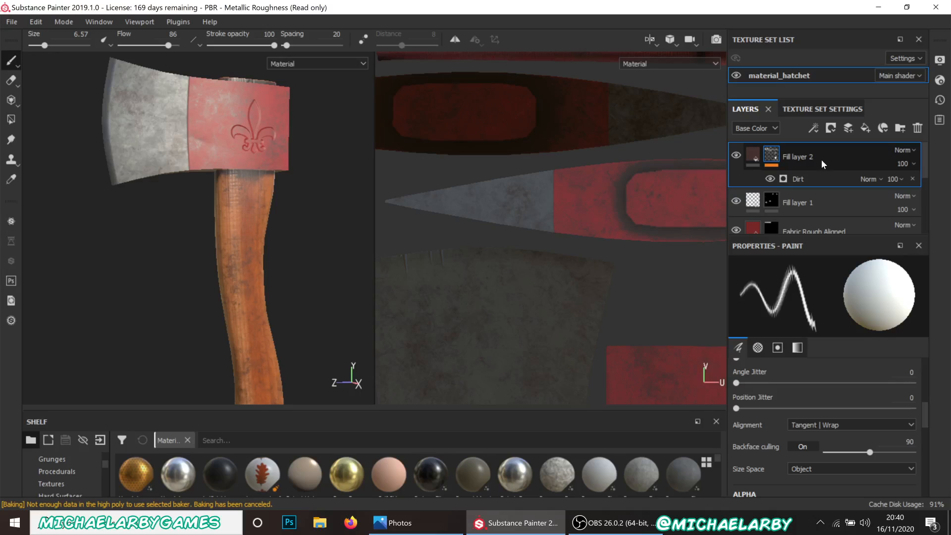
{"action": "key", "text": "Delete"}
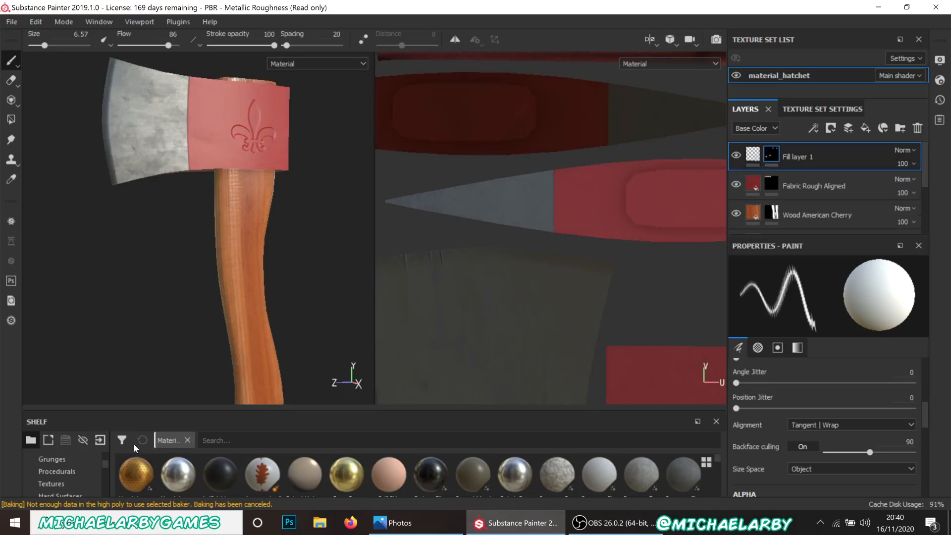
Add a fill layer named "handle roughness" on top of the stack with only the roughness channel enabled
{"action": "scroll", "coordinate": [209, 261], "scroll_direction": "down", "scroll_amount": 3}
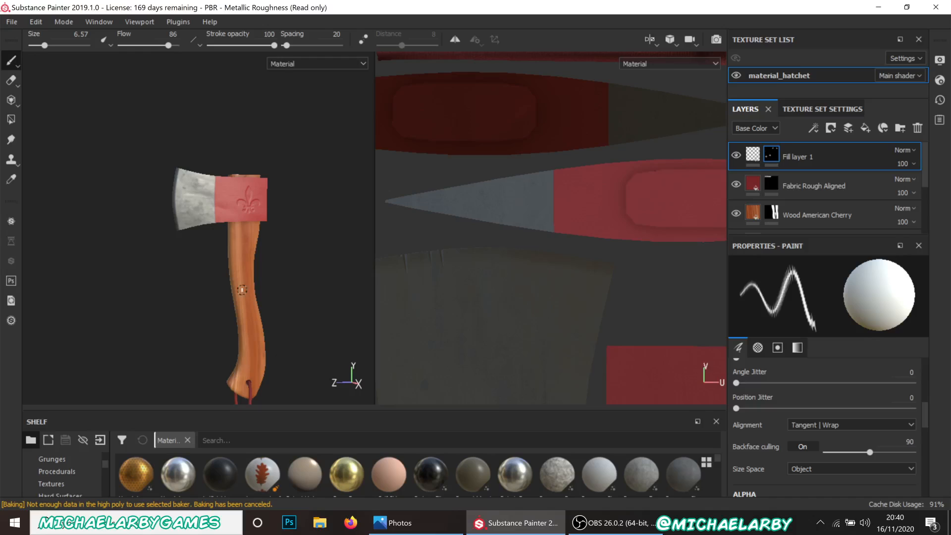
{"action": "scroll", "coordinate": [243, 291], "scroll_direction": "up", "scroll_amount": 6}
{"action": "scroll", "coordinate": [232, 276], "scroll_direction": "down", "scroll_amount": 3}
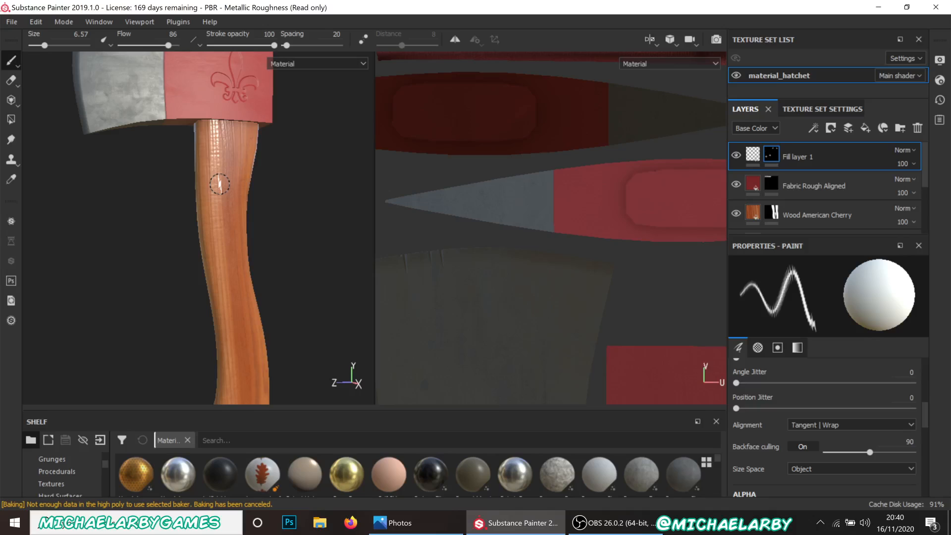
{"action": "middle_click_drag", "start_coordinate": [287, 323], "coordinate": [230, 225], "text": "alt"}
{"action": "mouse_move", "coordinate": [236, 236]}
{"action": "left_mouse_down", "text": "alt"}
{"action": "mouse_move", "coordinate": [208, 242]}
{"action": "mouse_move", "coordinate": [185, 202]}
{"action": "mouse_move", "coordinate": [223, 213]}
{"action": "left_mouse_up", "text": "alt"}
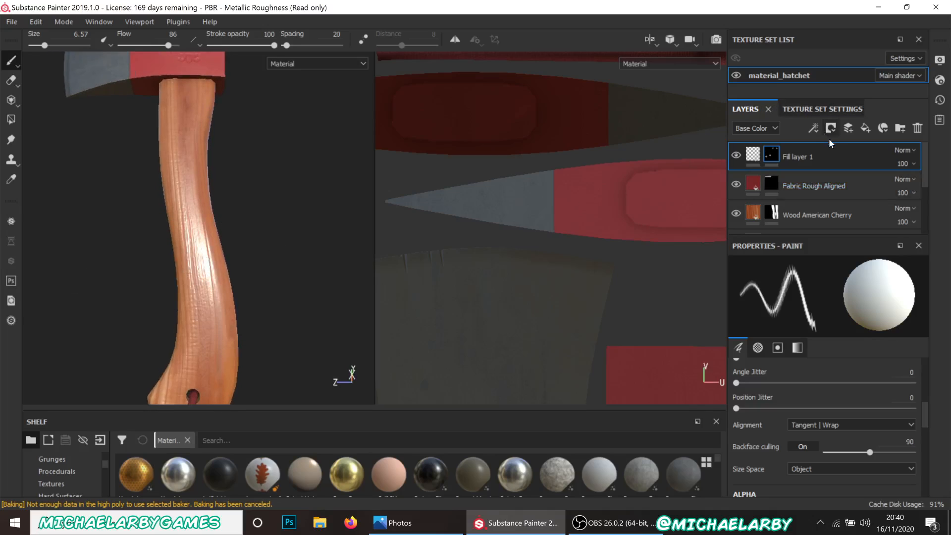
{"action": "left_click", "coordinate": [865, 128]}
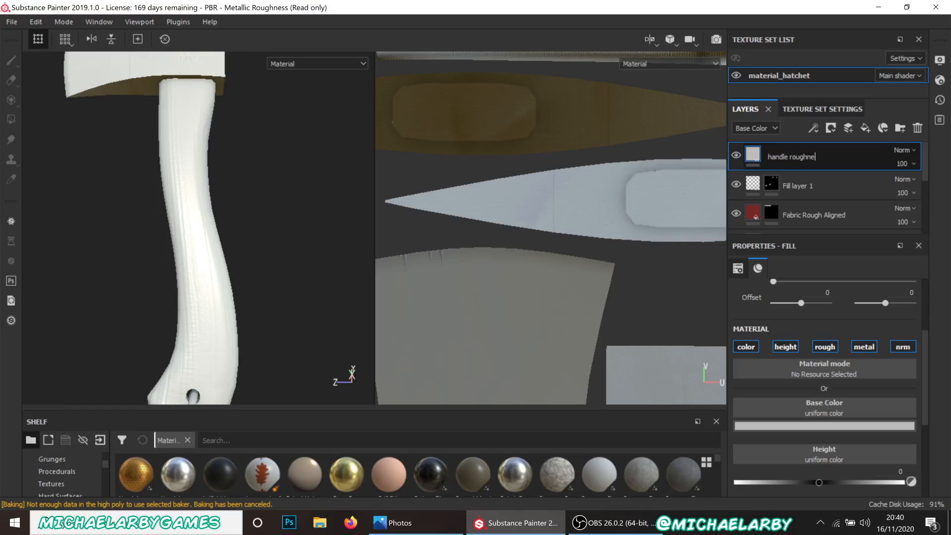
{"action": "left_click", "coordinate": [751, 347]}
{"action": "left_click", "coordinate": [787, 347]}
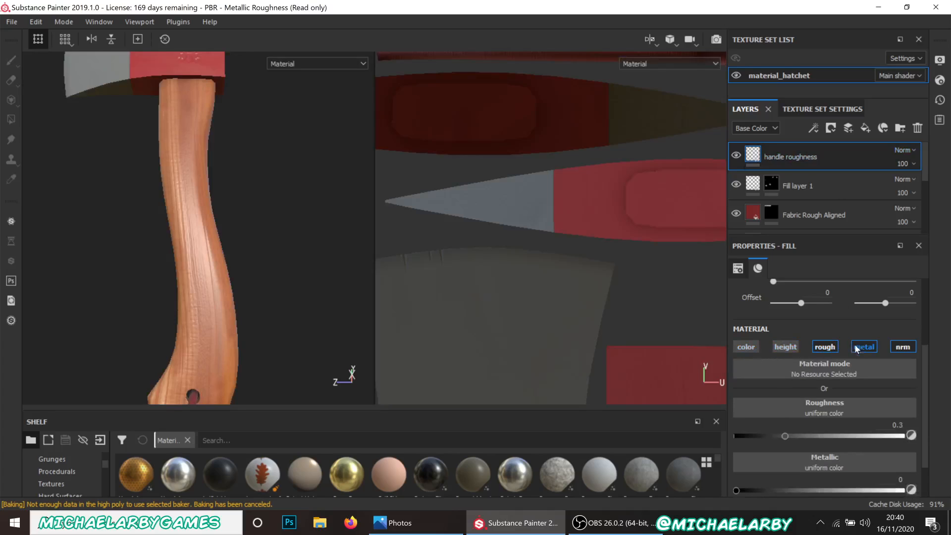
{"action": "left_click", "coordinate": [865, 352]}
{"action": "left_click", "coordinate": [896, 351]}
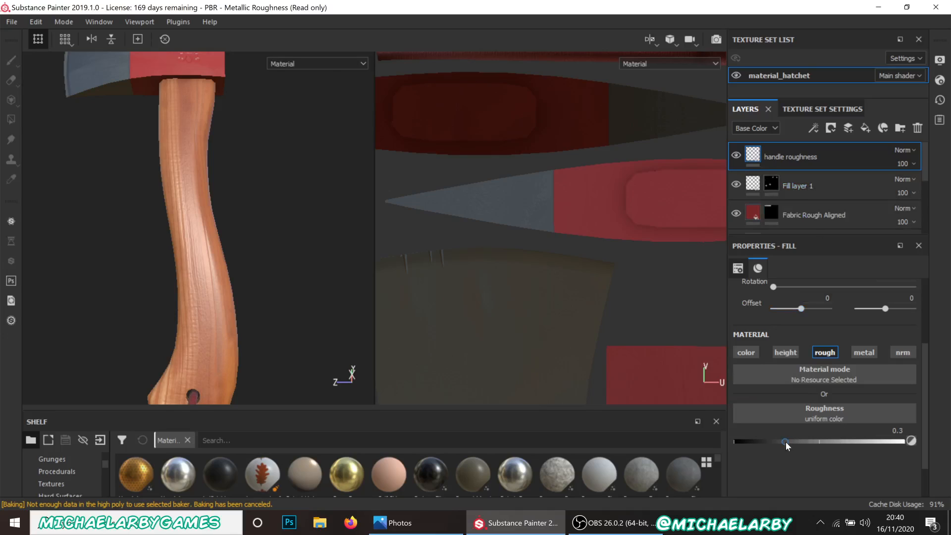
Set the handle roughness layer's roughness to 0.5964 and add a black mask to it
{"action": "left_click_drag", "start_coordinate": [786, 442], "coordinate": [870, 444]}
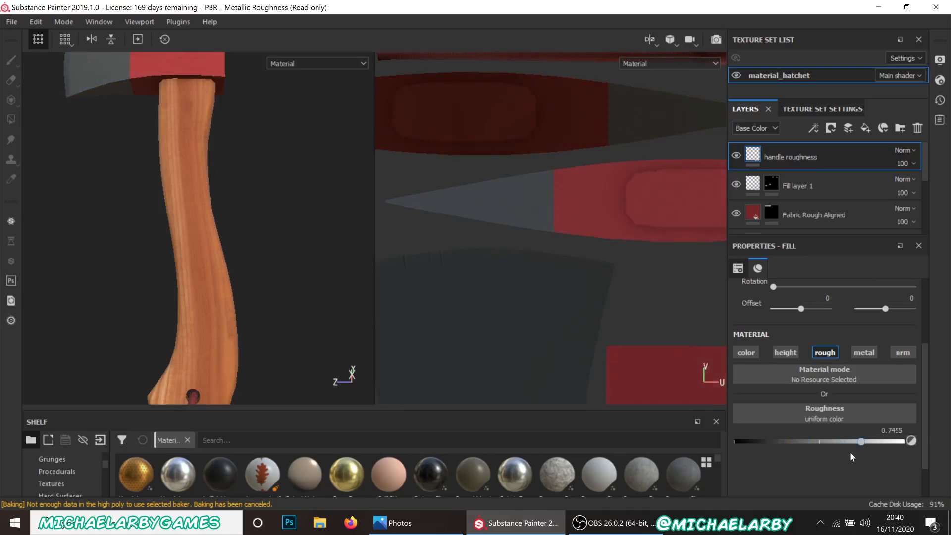
{"action": "left_click_drag", "start_coordinate": [818, 442], "coordinate": [836, 442]}
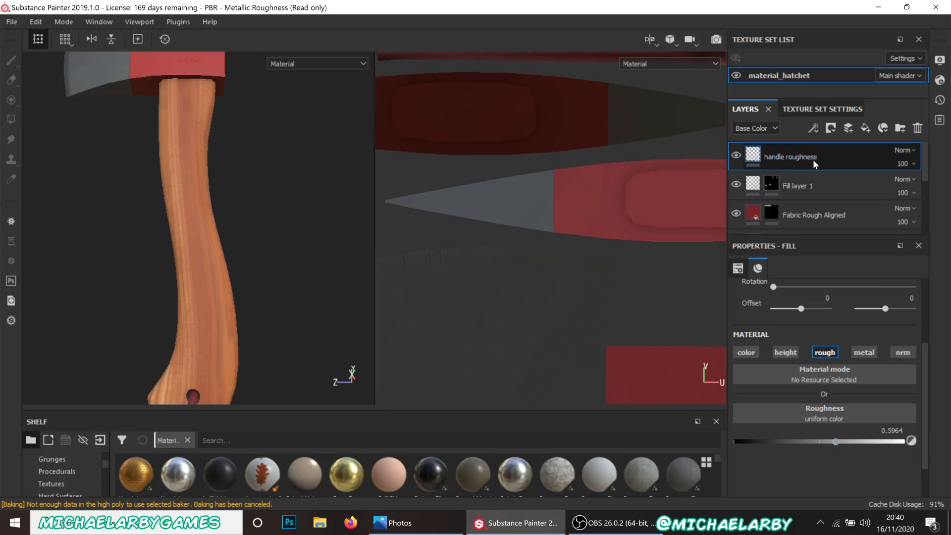
{"action": "left_click", "coordinate": [832, 128]}
{"action": "left_click", "coordinate": [846, 158]}
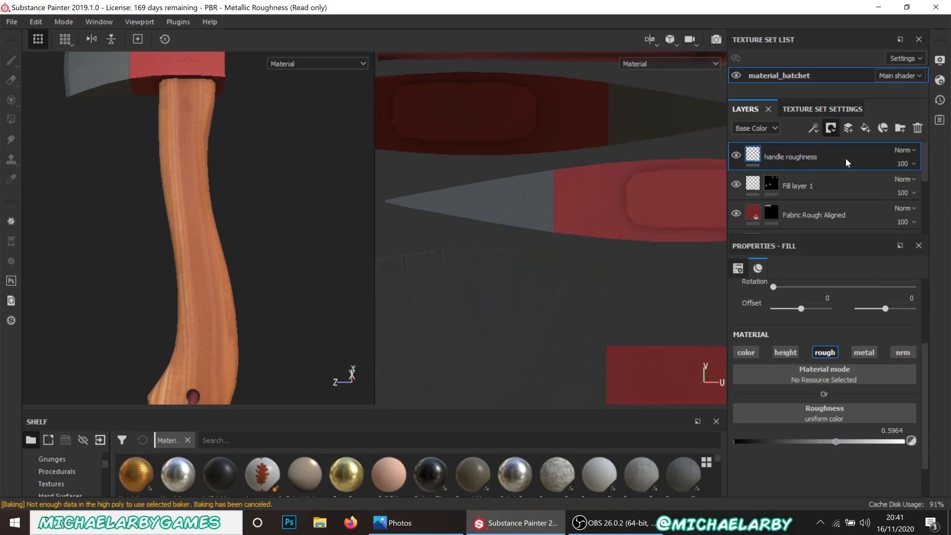
Change the paint brush's alpha to Dirt Cloudy for painting on the handle roughness mask
{"action": "scroll", "coordinate": [878, 422], "scroll_direction": "up", "scroll_amount": 5}
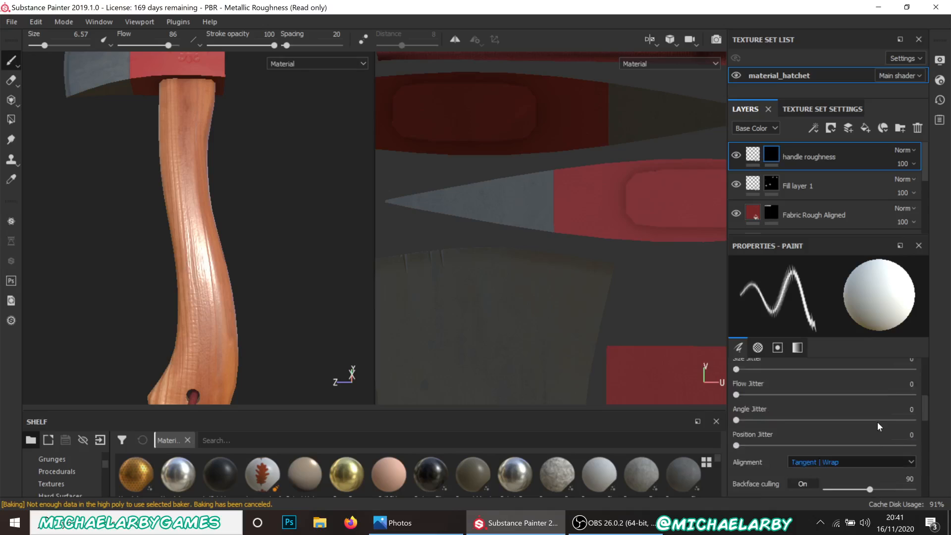
{"action": "scroll", "coordinate": [877, 422], "scroll_direction": "up", "scroll_amount": 2}
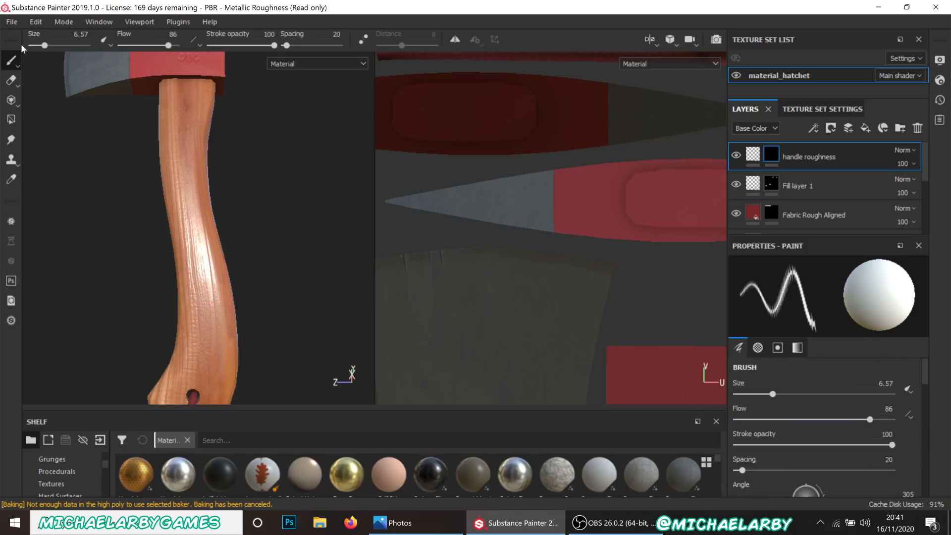
{"action": "mouse_move", "coordinate": [14, 60]}
{"action": "scroll", "coordinate": [818, 399], "scroll_direction": "down", "scroll_amount": 5}
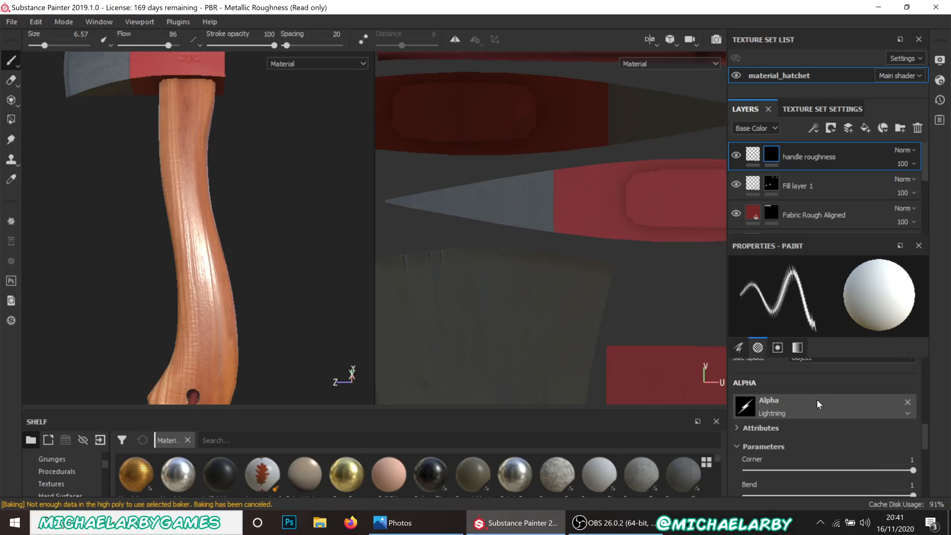
{"action": "left_click", "coordinate": [817, 400]}
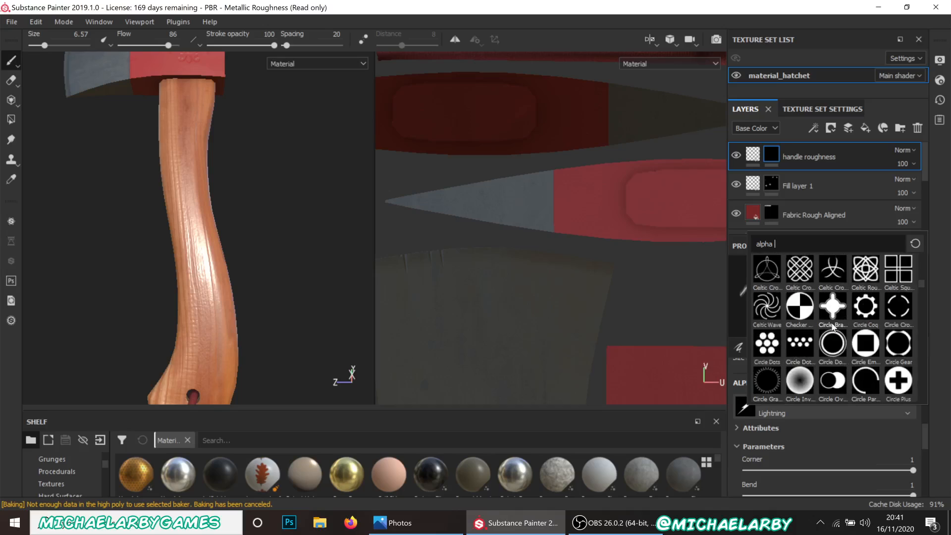
{"action": "scroll", "coordinate": [833, 325], "scroll_direction": "down", "scroll_amount": 3}
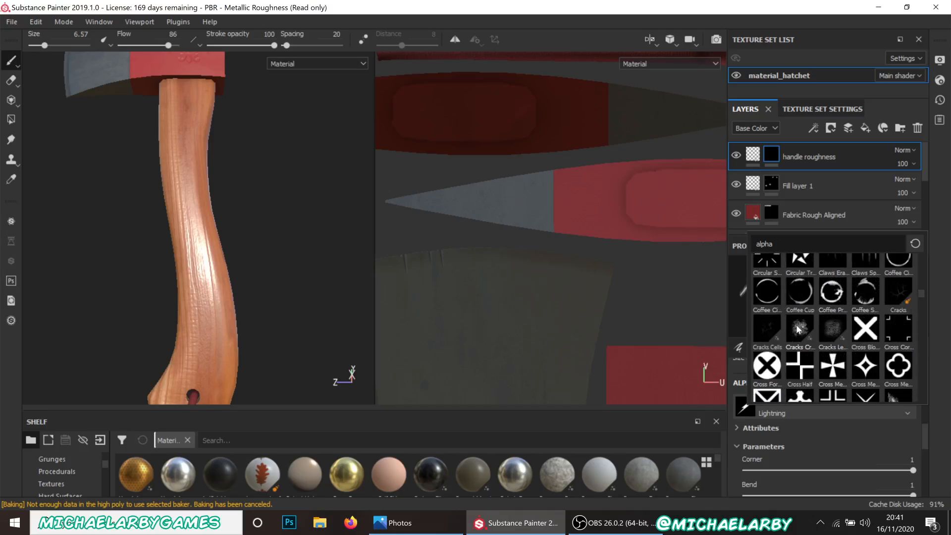
{"action": "scroll", "coordinate": [801, 325], "scroll_direction": "down", "scroll_amount": 3}
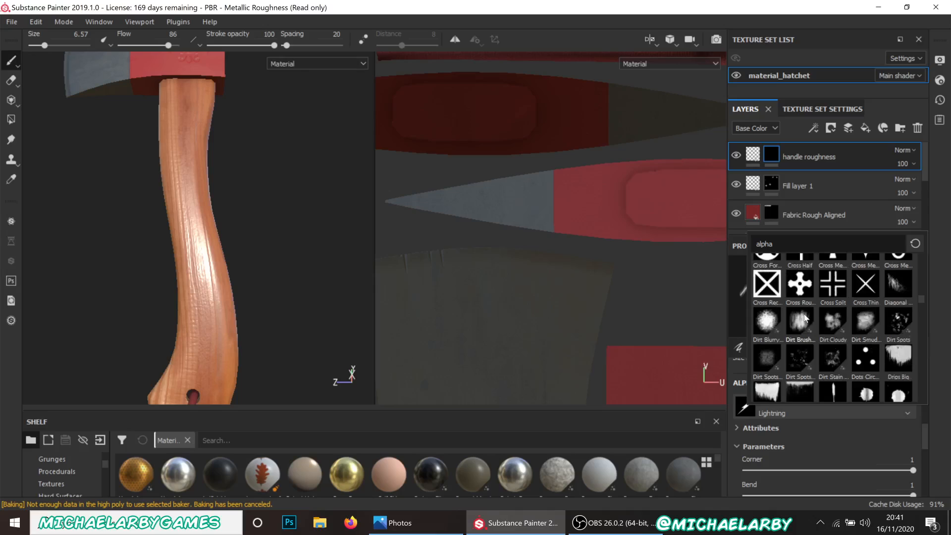
{"action": "left_click", "coordinate": [830, 325]}
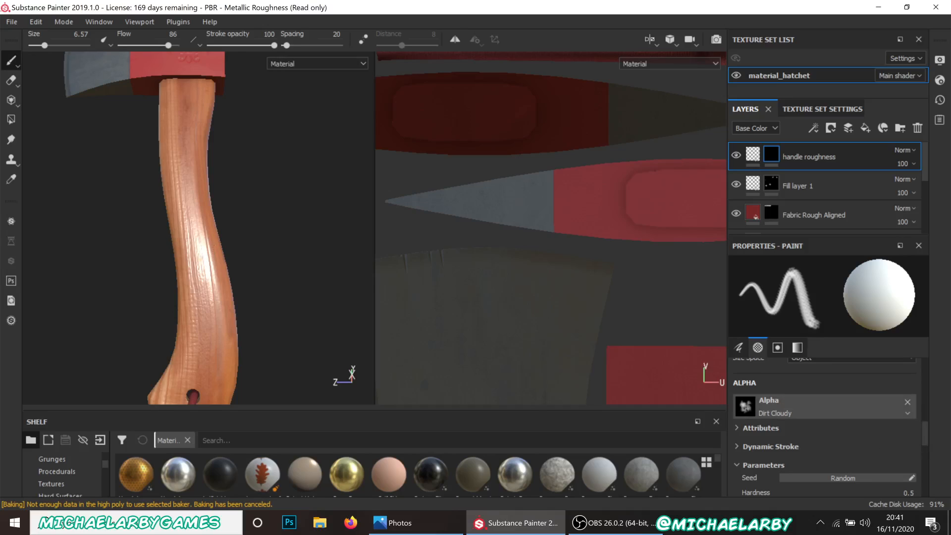
Enlarge the brush to 56.5 and stamp the cloudy dirt alpha onto the middle of the handle in the handle roughness mask
{"action": "mouse_move", "coordinate": [193, 242]}
{"action": "right_mouse_down", "text": "ctrl"}
{"action": "mouse_move", "coordinate": [171, 242]}
{"action": "mouse_move", "coordinate": [245, 242]}
{"action": "right_mouse_up", "text": "ctrl"}
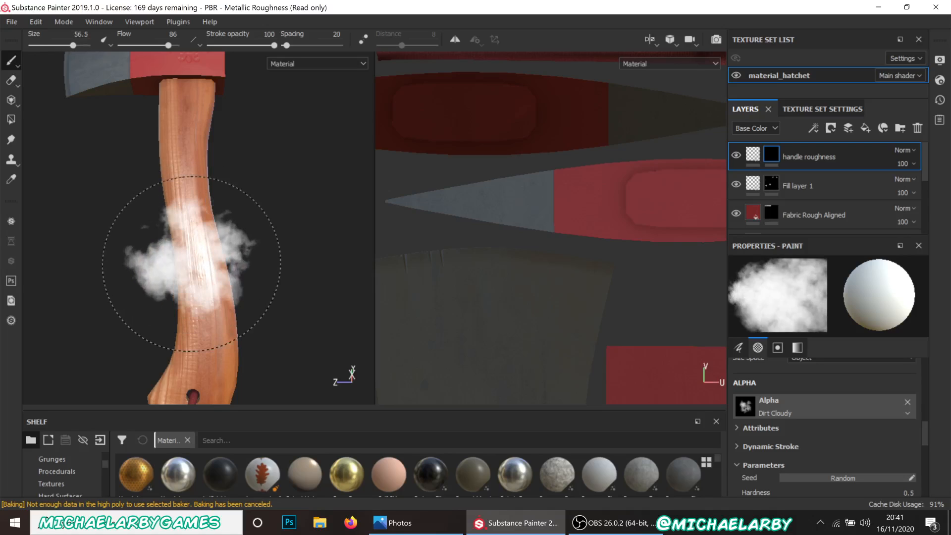
{"action": "left_click", "coordinate": [218, 300]}
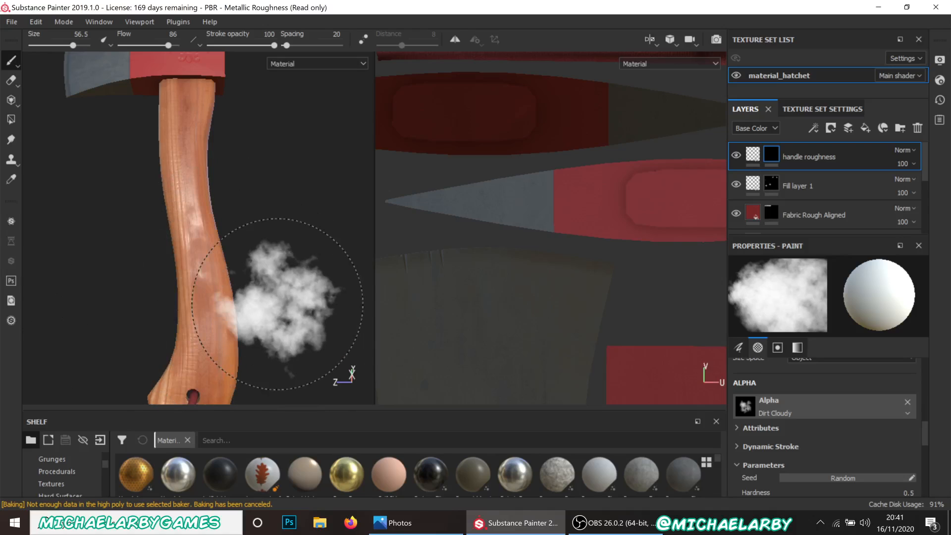
{"action": "mouse_move", "coordinate": [280, 307]}
{"action": "left_mouse_down", "text": "alt"}
{"action": "mouse_move", "coordinate": [263, 286]}
{"action": "mouse_move", "coordinate": [212, 297]}
{"action": "mouse_move", "coordinate": [280, 287]}
{"action": "left_mouse_up", "text": "alt"}
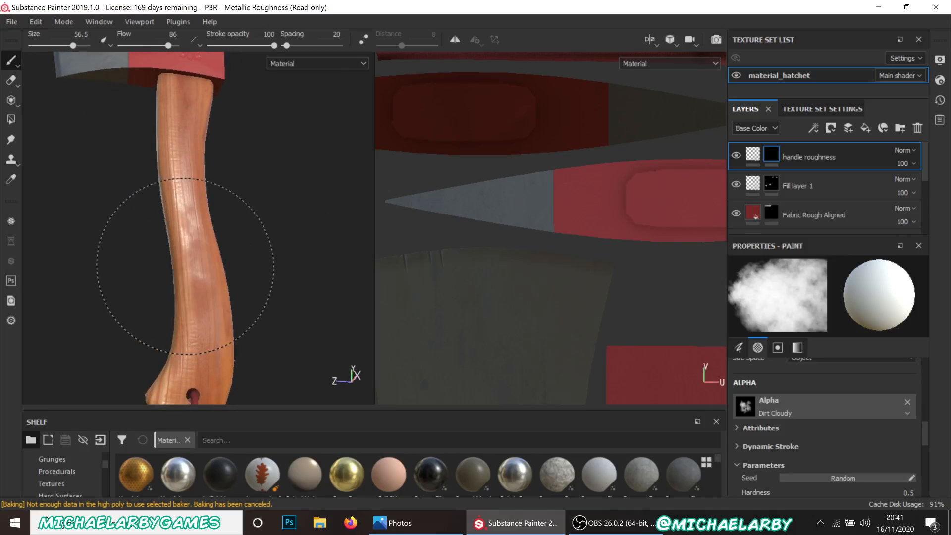
{"action": "mouse_move", "coordinate": [186, 266]}
{"action": "left_mouse_down", "text": "alt"}
{"action": "mouse_move", "coordinate": [170, 282]}
{"action": "mouse_move", "coordinate": [218, 289]}
{"action": "mouse_move", "coordinate": [181, 269]}
{"action": "mouse_move", "coordinate": [159, 276]}
{"action": "mouse_move", "coordinate": [223, 269]}
{"action": "mouse_move", "coordinate": [174, 259]}
{"action": "mouse_move", "coordinate": [64, 314]}
{"action": "left_mouse_up", "text": "alt"}
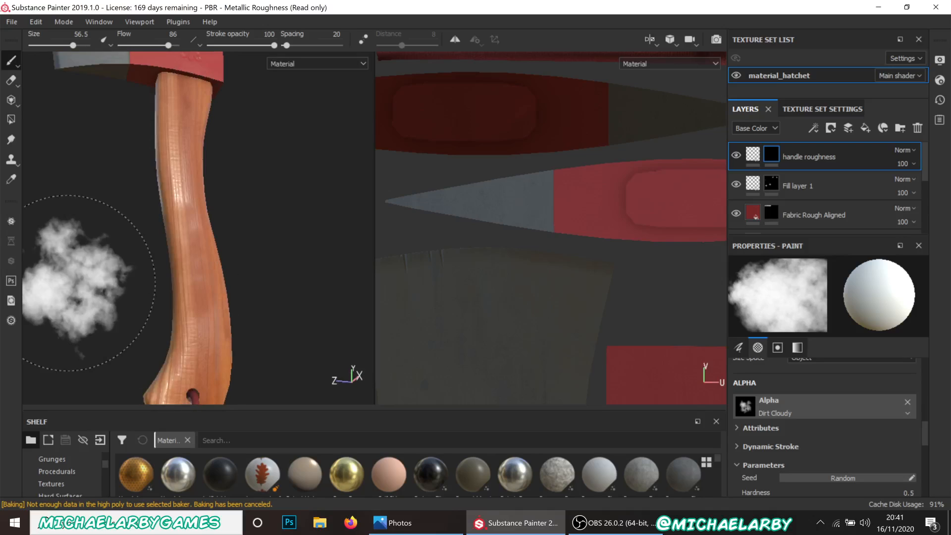
{"action": "mouse_move", "coordinate": [200, 280]}
{"action": "left_mouse_down", "text": "alt"}
{"action": "mouse_move", "coordinate": [163, 285]}
{"action": "mouse_move", "coordinate": [208, 277]}
{"action": "mouse_move", "coordinate": [159, 272]}
{"action": "mouse_move", "coordinate": [171, 276]}
{"action": "left_mouse_up", "text": "alt"}
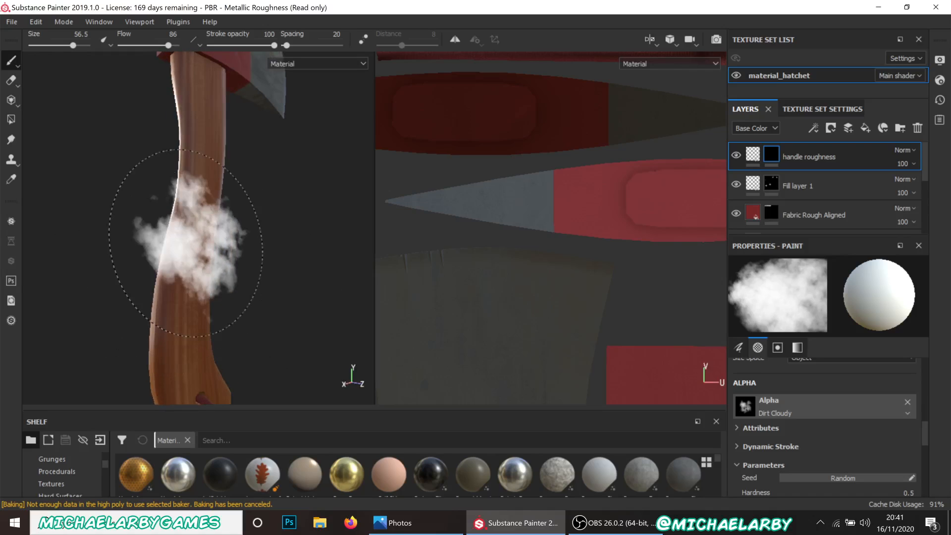
{"action": "mouse_move", "coordinate": [193, 230]}
{"action": "left_mouse_down", "text": "alt"}
{"action": "mouse_move", "coordinate": [196, 266]}
{"action": "mouse_move", "coordinate": [396, 260]}
{"action": "left_mouse_up", "text": "alt"}
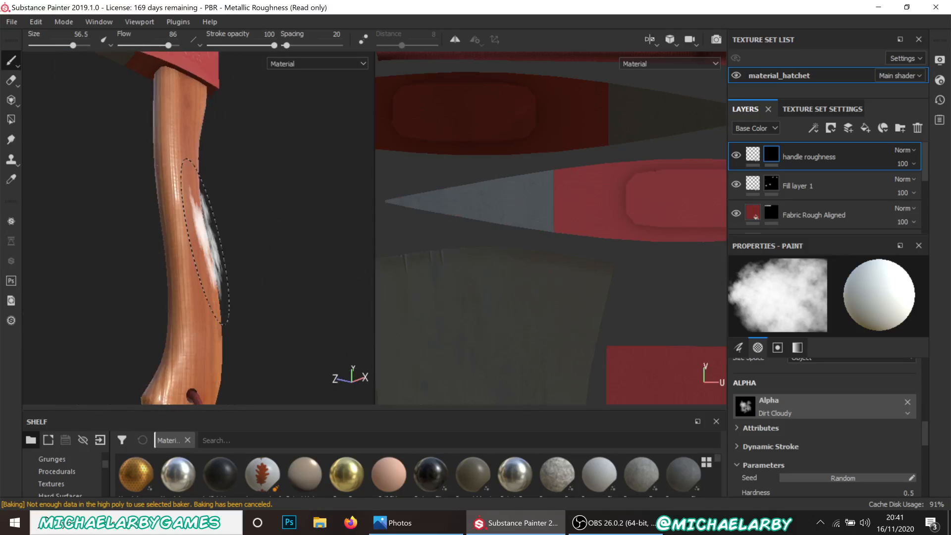
Paint more cloudy patches along the handle in the handle roughness mask, and reduce the brush size to 20.4
{"action": "left_click_drag", "start_coordinate": [173, 231], "coordinate": [192, 234]}
{"action": "mouse_move", "coordinate": [250, 263]}
{"action": "right_mouse_down", "text": "shift"}
{"action": "mouse_move", "coordinate": [286, 269]}
{"action": "mouse_move", "coordinate": [263, 269]}
{"action": "mouse_move", "coordinate": [290, 294]}
{"action": "mouse_move", "coordinate": [267, 291]}
{"action": "mouse_move", "coordinate": [291, 304]}
{"action": "mouse_move", "coordinate": [251, 307]}
{"action": "mouse_move", "coordinate": [276, 318]}
{"action": "mouse_move", "coordinate": [267, 316]}
{"action": "right_mouse_up", "text": "shift"}
{"action": "left_click_drag", "start_coordinate": [193, 322], "coordinate": [199, 259]}
{"action": "mouse_move", "coordinate": [232, 268]}
{"action": "right_mouse_down", "text": "ctrl"}
{"action": "mouse_move", "coordinate": [250, 267]}
{"action": "mouse_move", "coordinate": [198, 267]}
{"action": "right_mouse_up", "text": "ctrl"}
{"action": "mouse_move", "coordinate": [254, 276]}
{"action": "right_mouse_down", "text": "shift"}
{"action": "mouse_move", "coordinate": [238, 274]}
{"action": "mouse_move", "coordinate": [267, 291]}
{"action": "right_mouse_up", "text": "shift"}
{"action": "mouse_move", "coordinate": [267, 284]}
{"action": "left_mouse_down", "text": "alt"}
{"action": "mouse_move", "coordinate": [162, 304]}
{"action": "mouse_move", "coordinate": [90, 272]}
{"action": "mouse_move", "coordinate": [229, 313]}
{"action": "left_mouse_up", "text": "alt"}
{"action": "scroll", "coordinate": [211, 304], "scroll_direction": "down", "scroll_amount": 3}
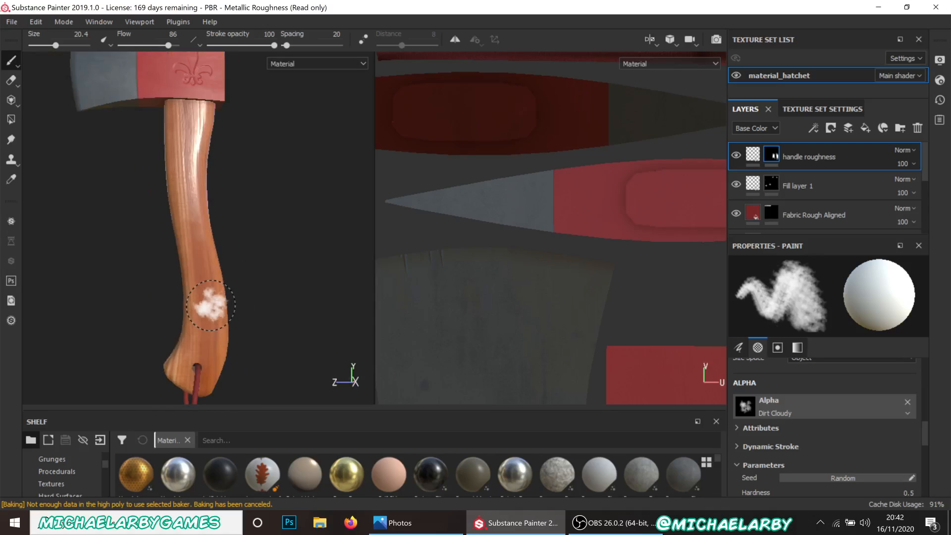
{"action": "left_click_drag", "start_coordinate": [274, 228], "coordinate": [281, 228], "text": "alt"}
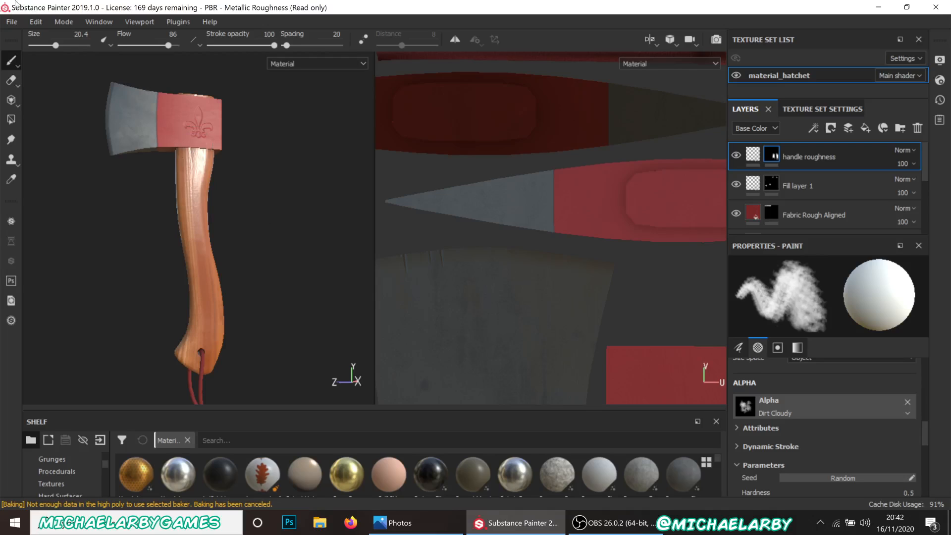
Save the project as prop_hatchet in the "3D - Hatchet" folder under random experiments
{"action": "left_click", "coordinate": [12, 23]}
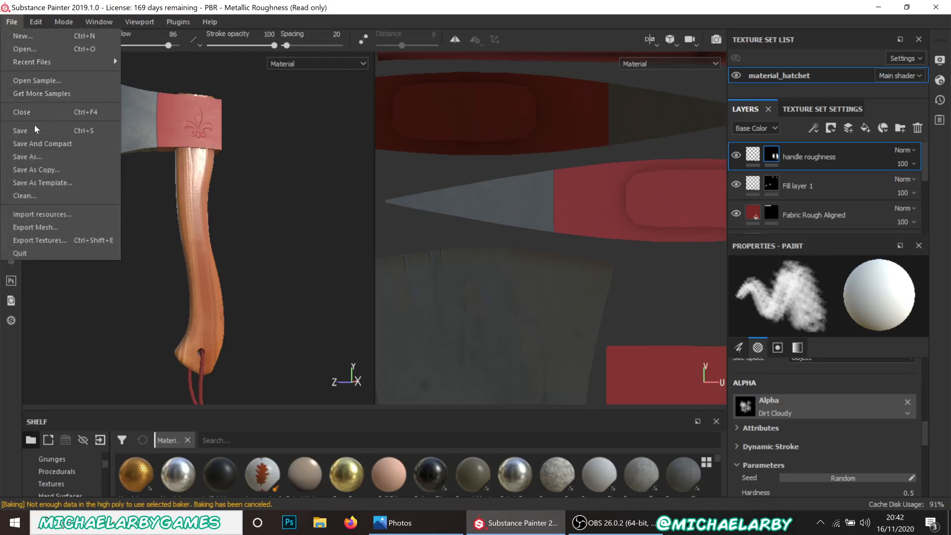
{"action": "left_click", "coordinate": [20, 131]}
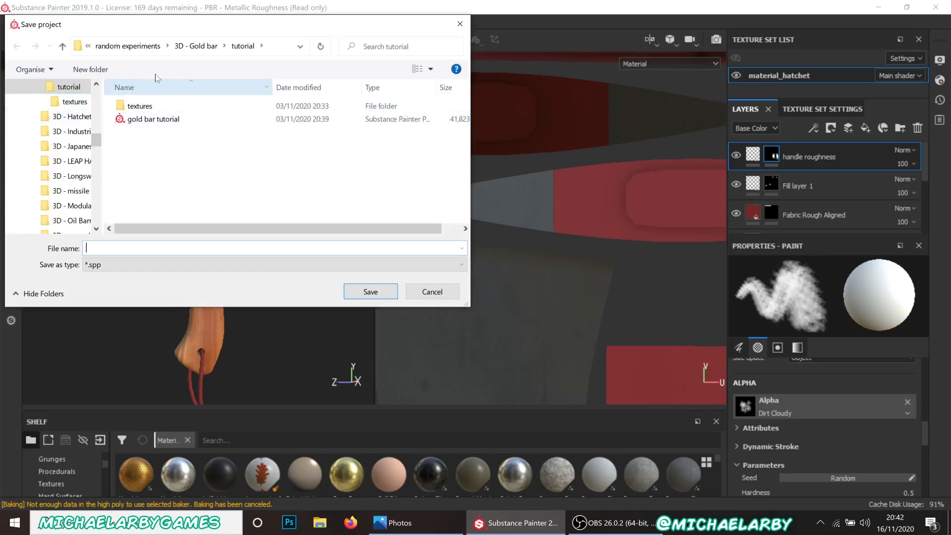
{"action": "left_click", "coordinate": [147, 47]}
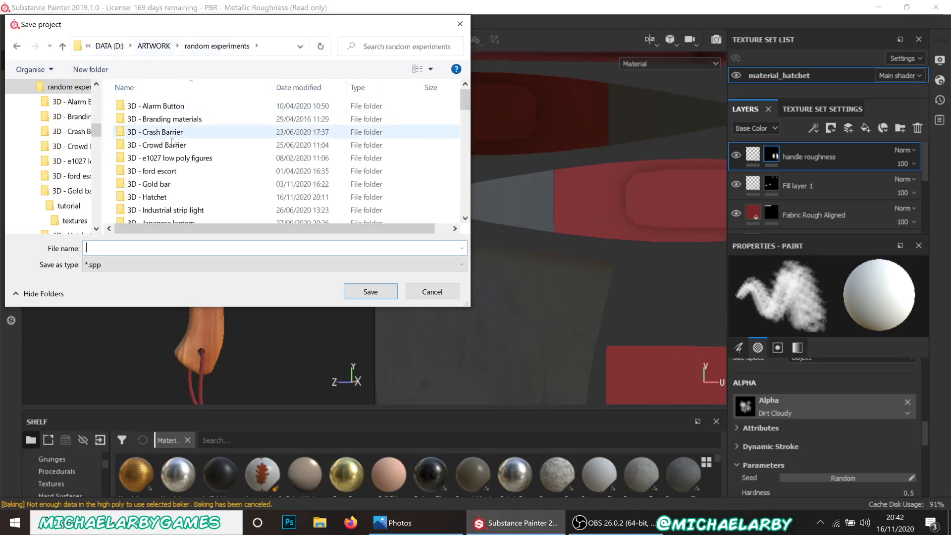
{"action": "double_click", "coordinate": [148, 198]}
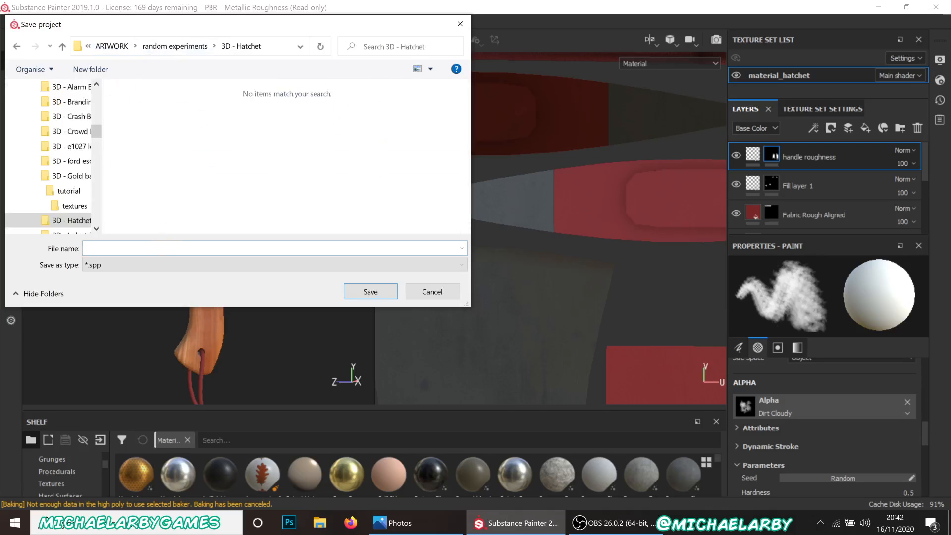
{"action": "type", "text": "prop_hatchet"}
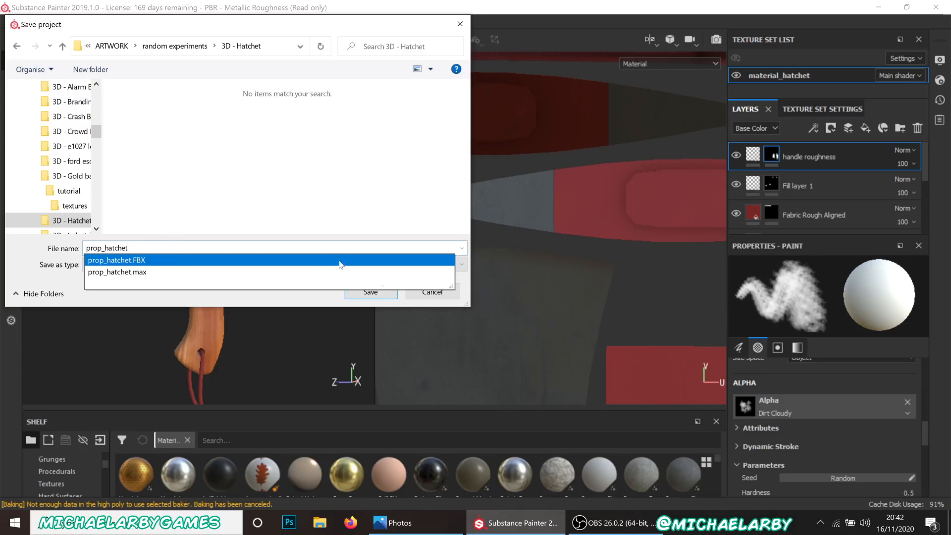
{"action": "left_click", "coordinate": [353, 296]}
{"action": "left_click", "coordinate": [370, 297]}
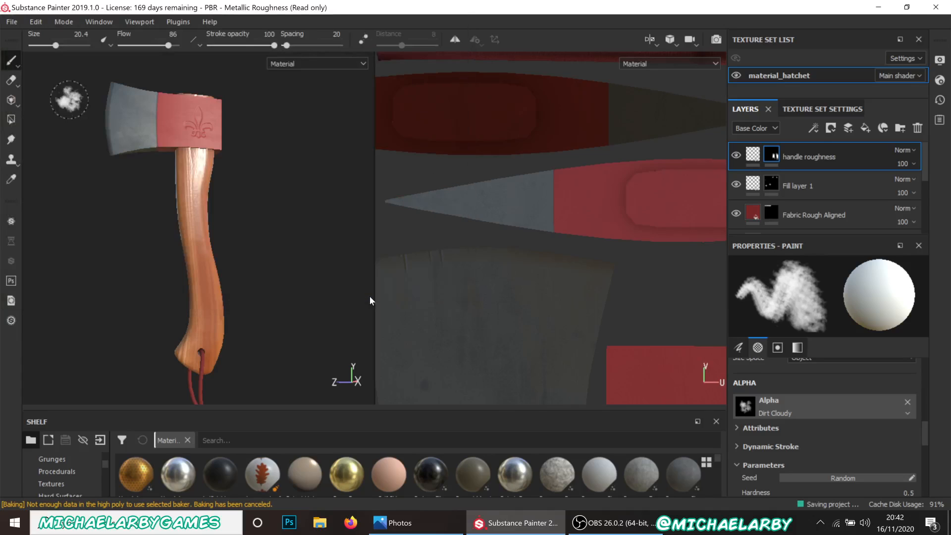
Start a texture export and set its output folder to D:/ARTWORK/random experiments/3D - Hatchet
{"action": "left_click", "coordinate": [13, 25]}
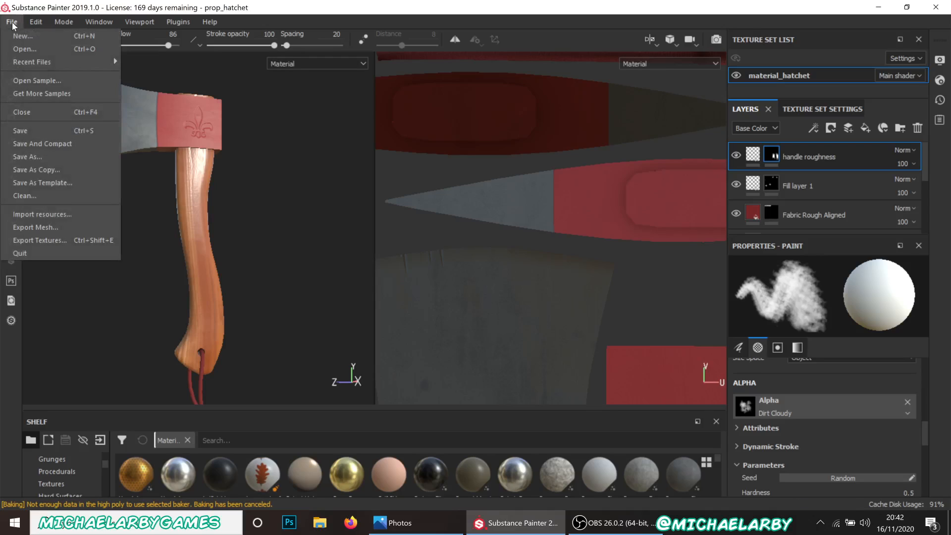
{"action": "left_click", "coordinate": [68, 245]}
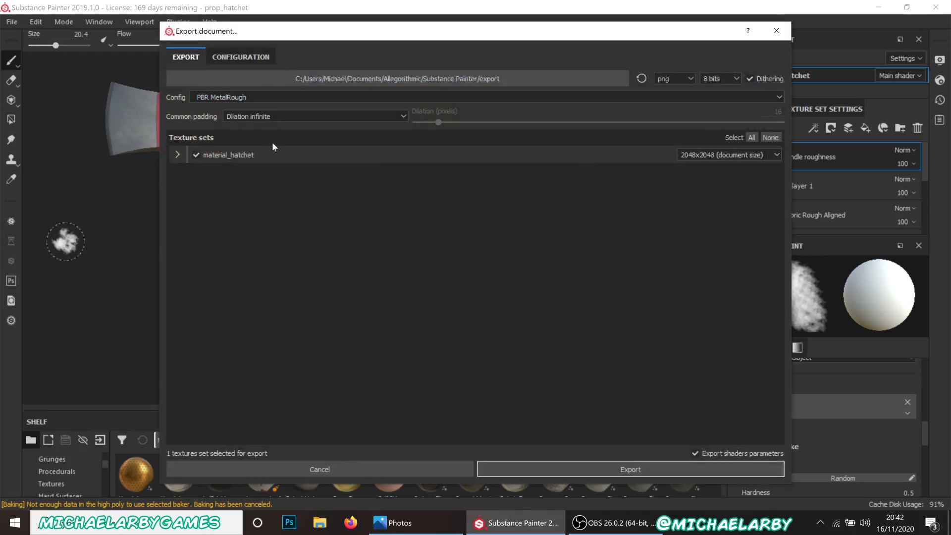
{"action": "left_click", "coordinate": [317, 81]}
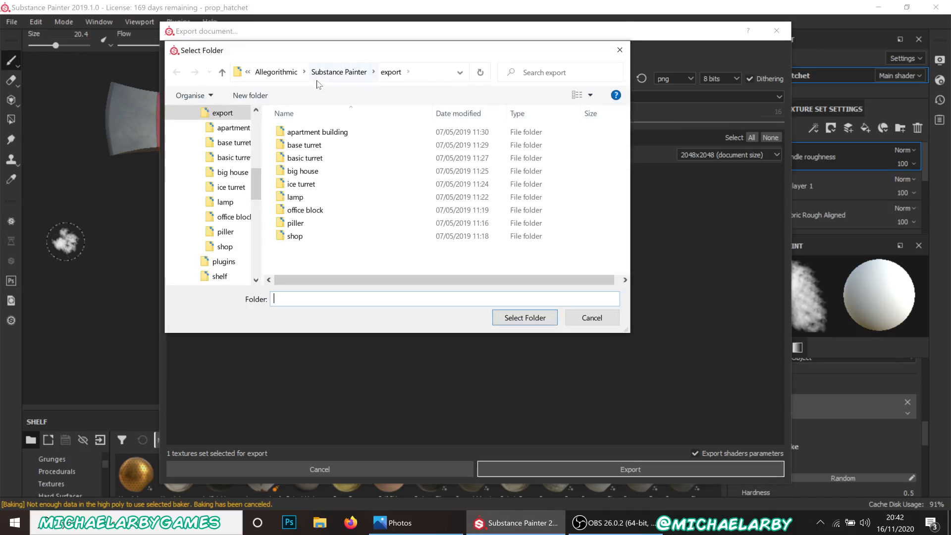
{"action": "scroll", "coordinate": [253, 177], "scroll_direction": "up", "scroll_amount": 10}
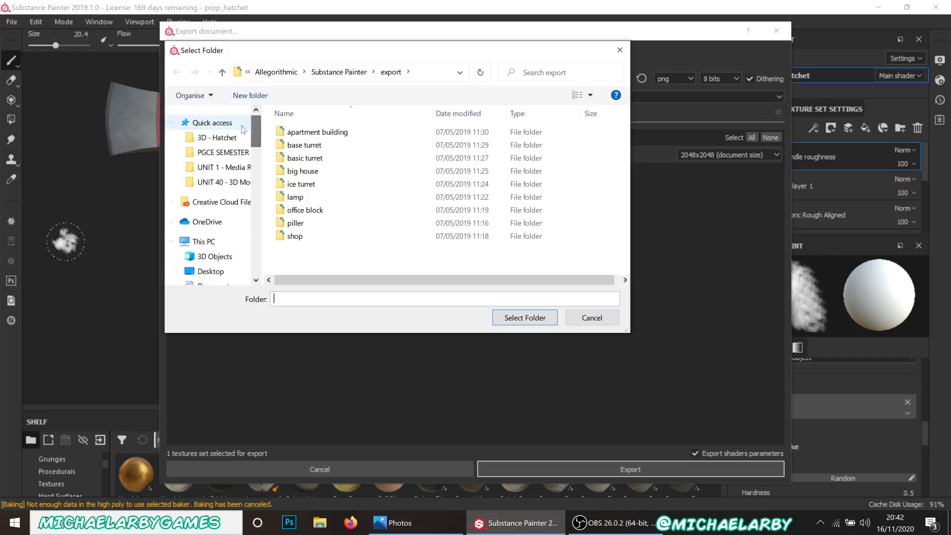
{"action": "left_click", "coordinate": [222, 138]}
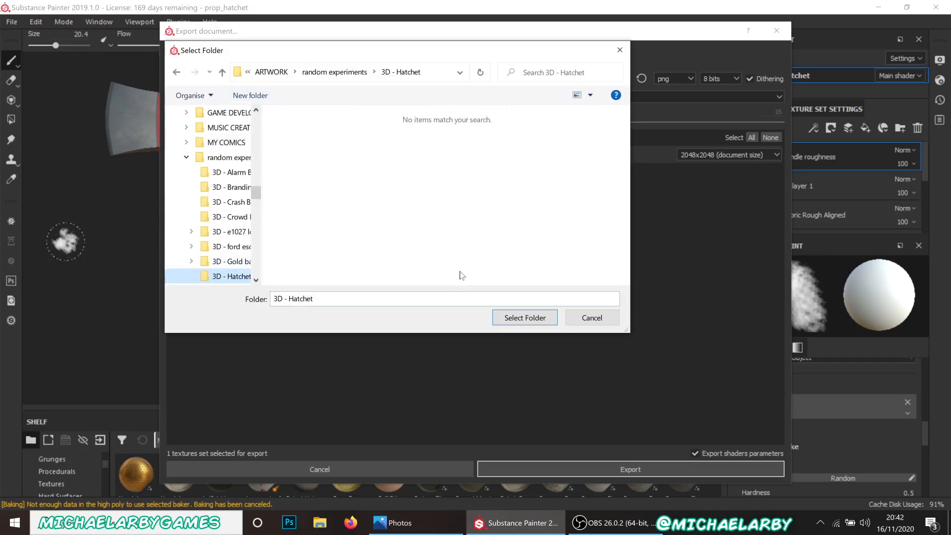
{"action": "left_click", "coordinate": [523, 318]}
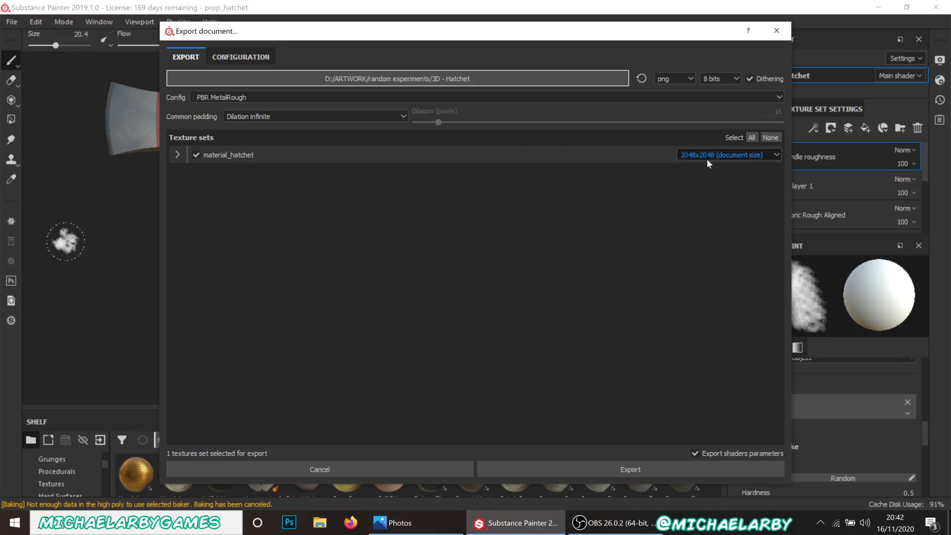
Check the export configuration presets, and export the material_hatchet texture set as 8-bit PNG at 2048x2048 with the PBR MetalRough config
{"action": "left_click", "coordinate": [266, 58]}
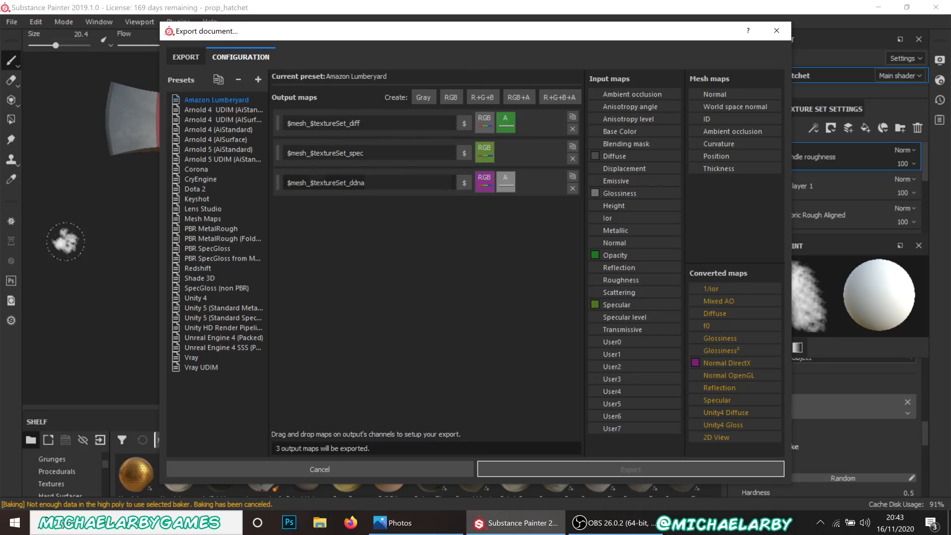
{"action": "left_click", "coordinate": [185, 57]}
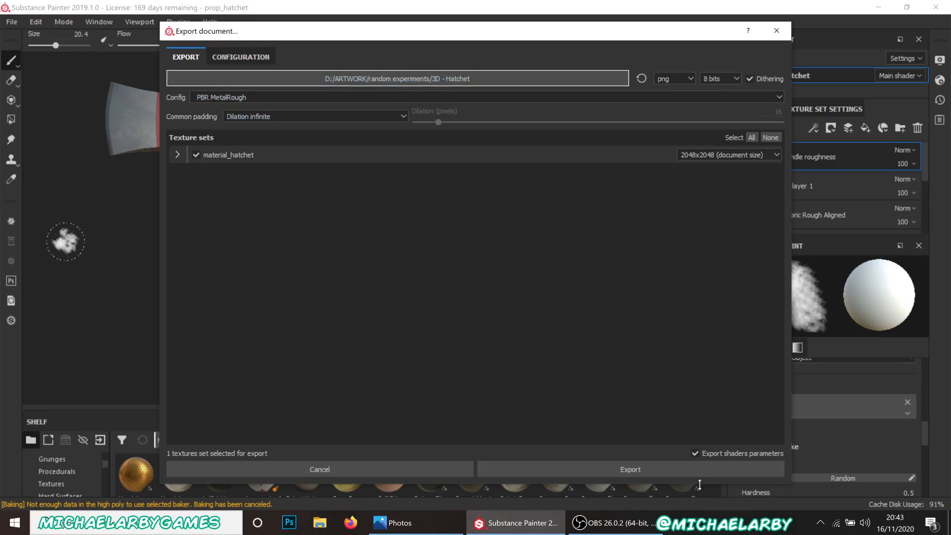
{"action": "left_click", "coordinate": [686, 470]}
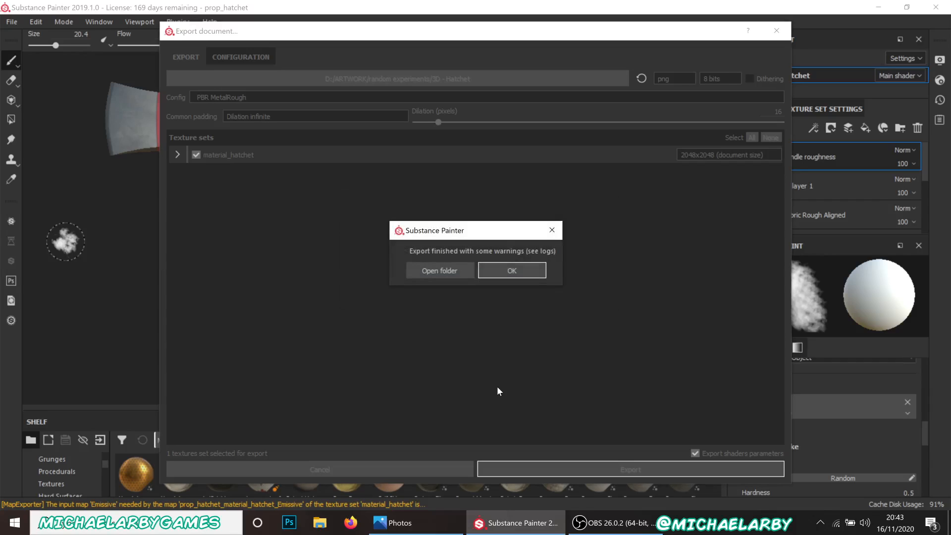
{"action": "left_click", "coordinate": [507, 271]}
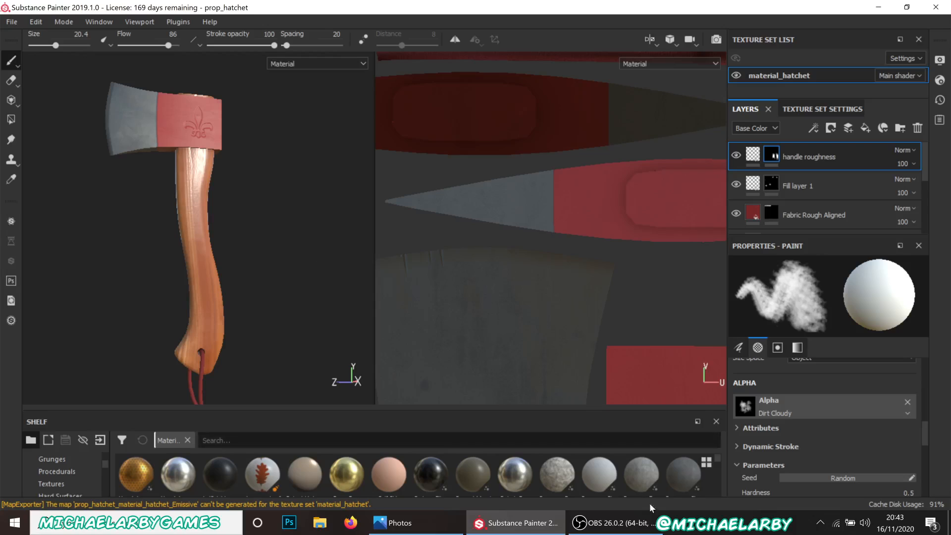
{"action": "left_click", "coordinate": [638, 529]}
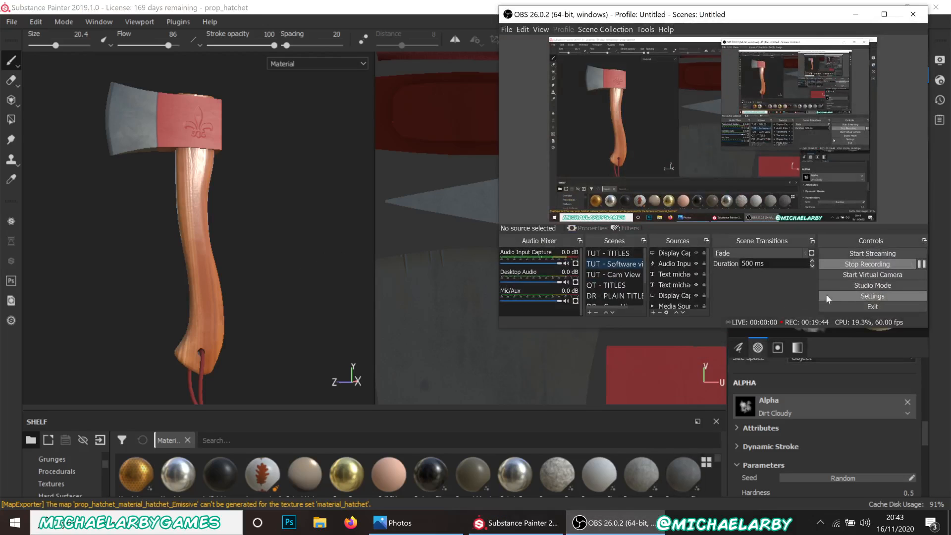